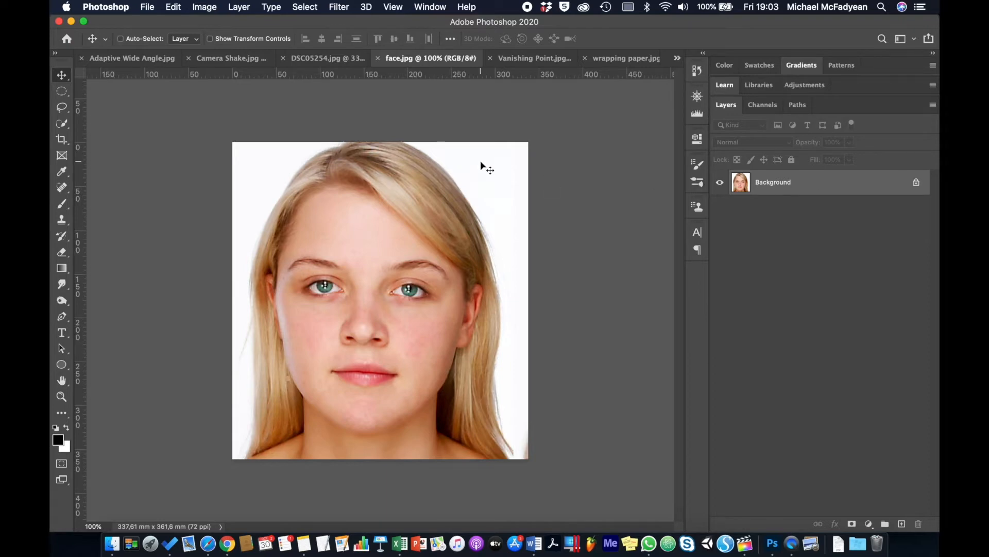
# Try the Mosaic filter with a cell size of 44 on the Background layer, and undo it
pyautogui.click(333, 7)
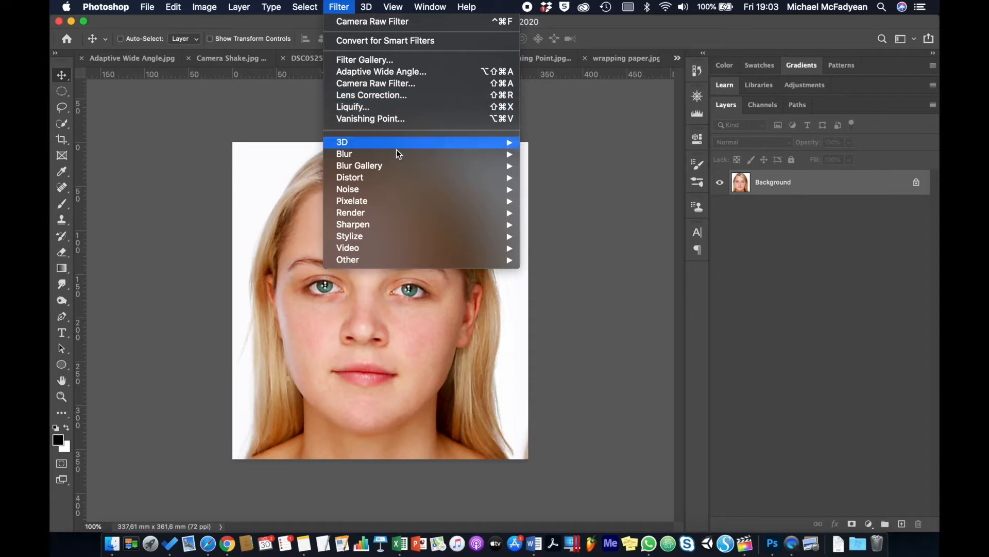
pyautogui.moveTo(418, 227)
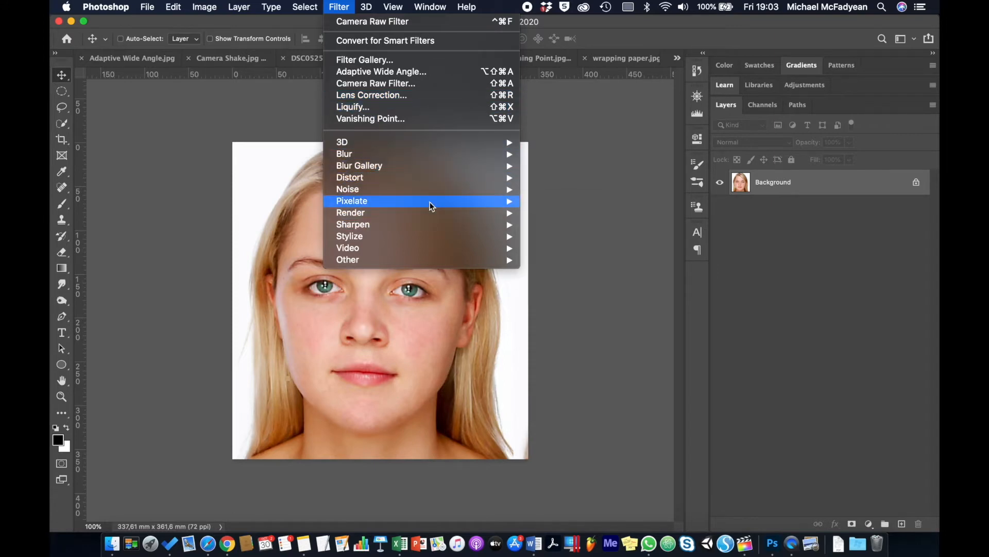
pyautogui.moveTo(431, 202)
pyautogui.click(552, 262)
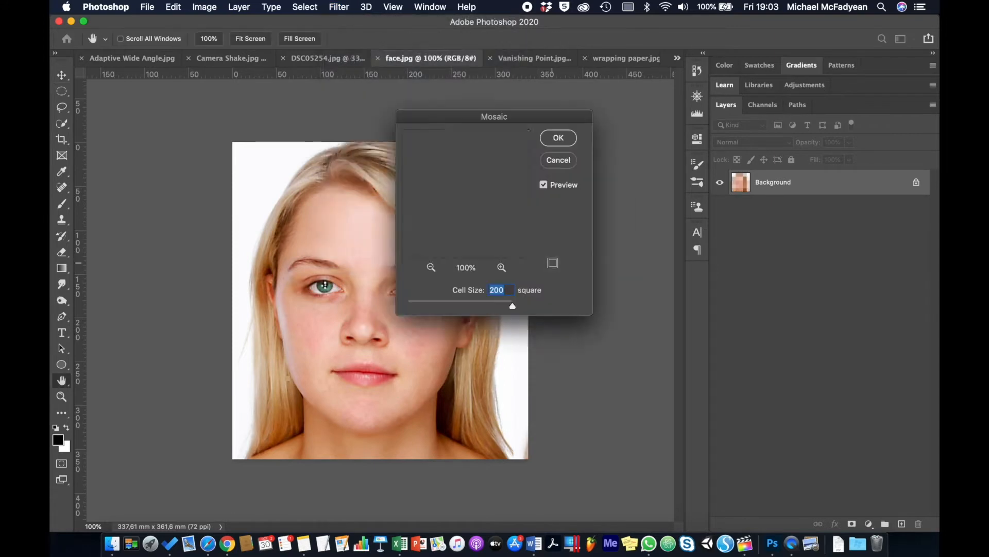
pyautogui.moveTo(445, 302); pyautogui.dragTo(431, 304)
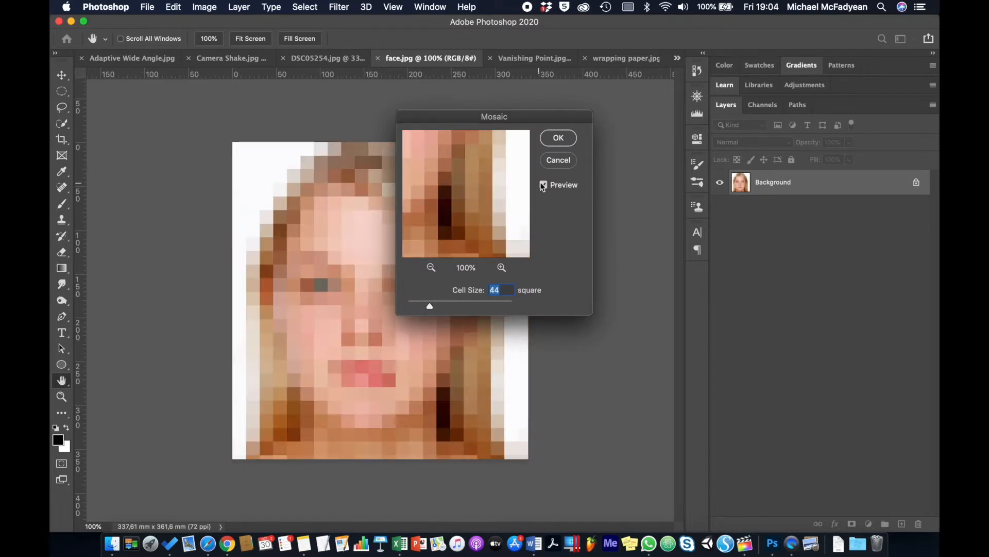
pyautogui.click(560, 138)
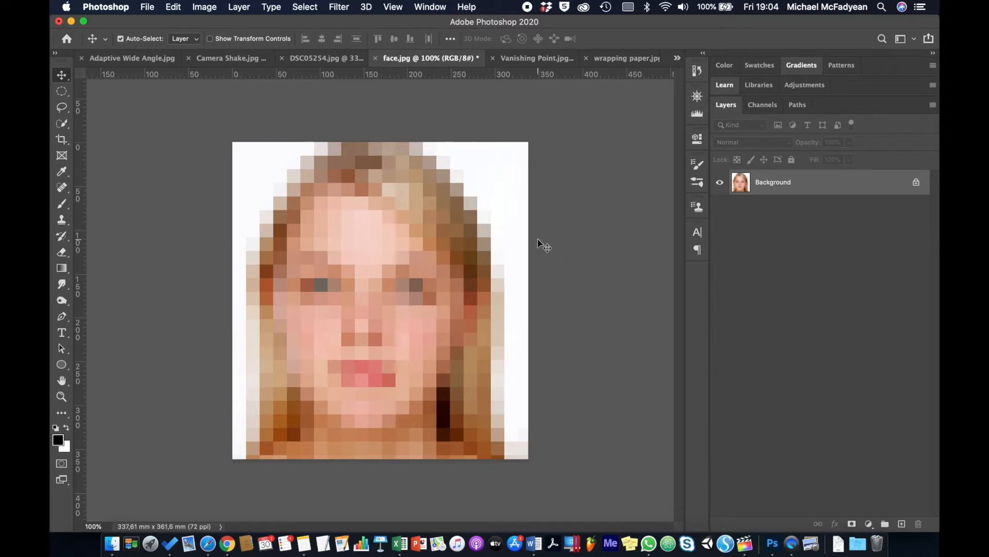
pyautogui.press('super+z')
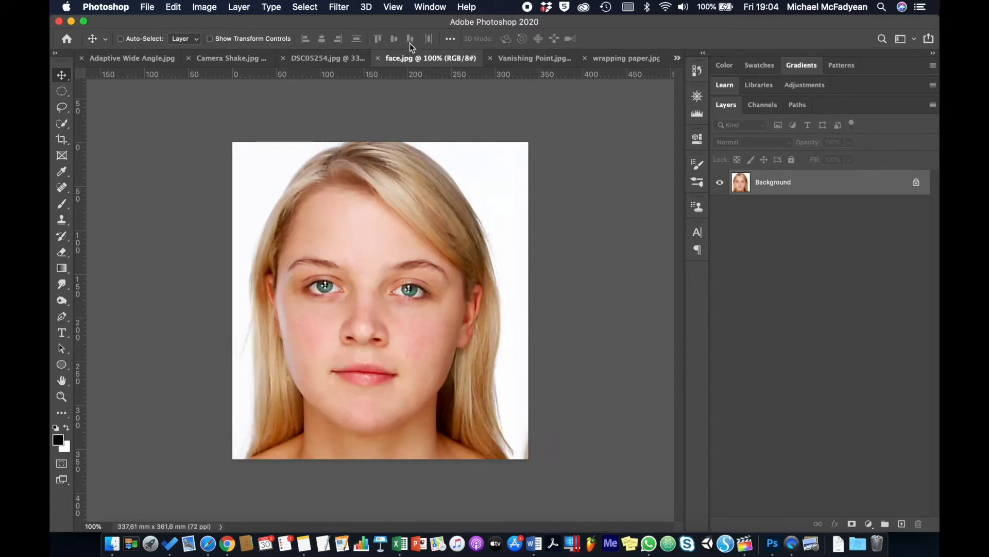
# Convert the Background layer into a smart object for re-editable smart filters
pyautogui.rightClick(775, 185)
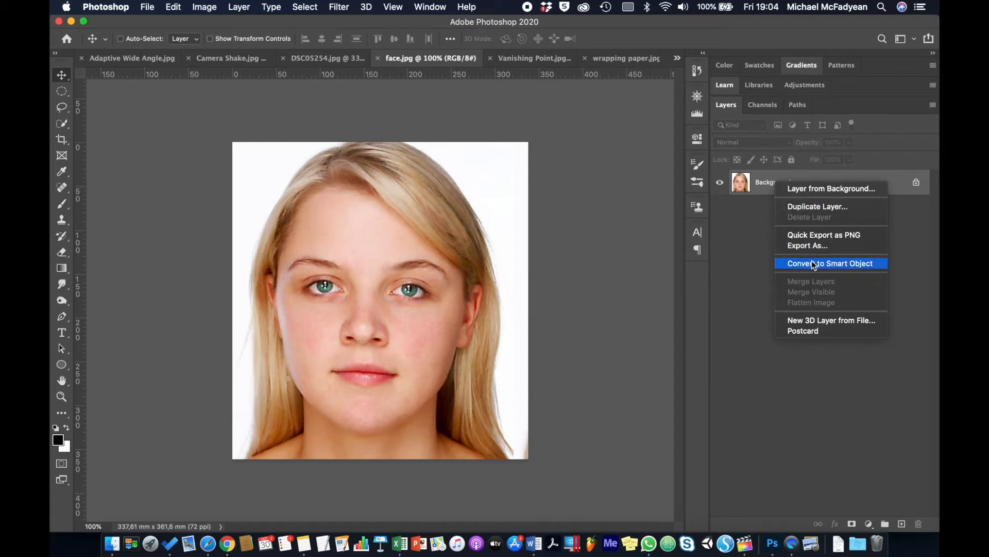
pyautogui.click(742, 249)
pyautogui.click(339, 6)
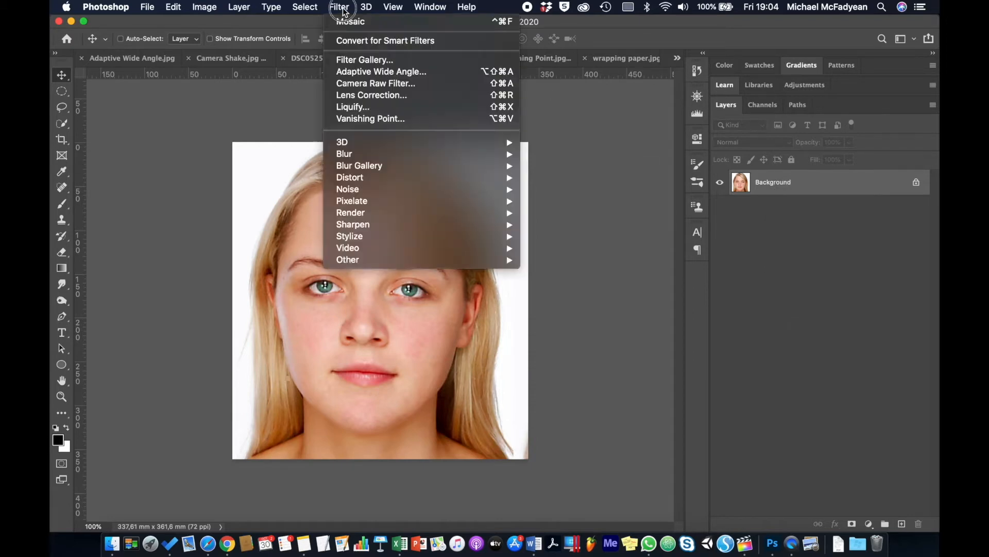
pyautogui.click(351, 42)
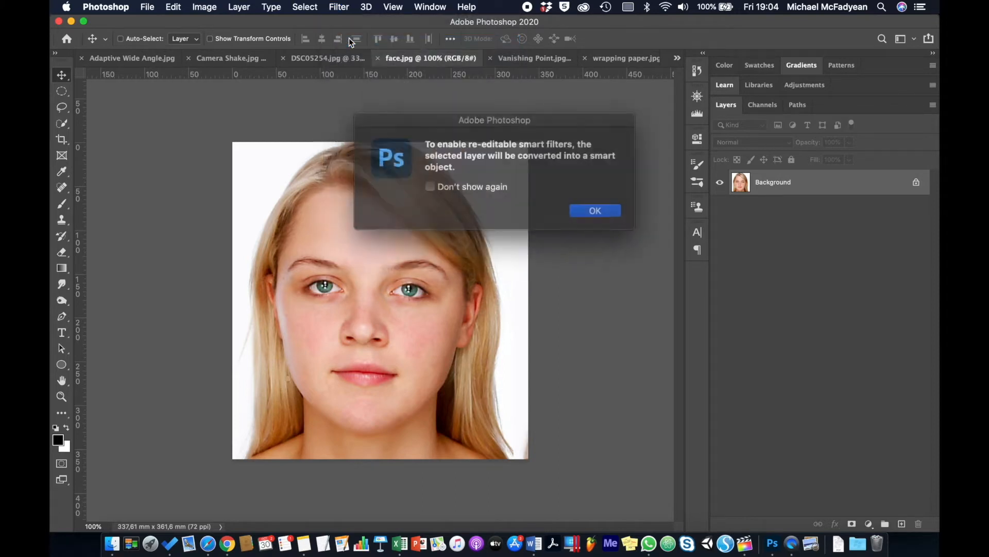
pyautogui.click(592, 209)
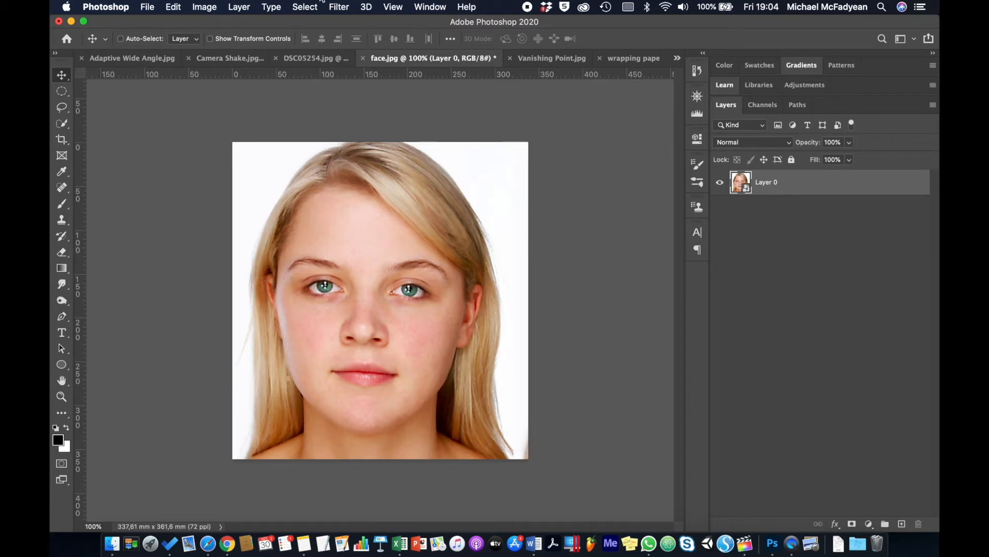
# Apply the Mosaic filter to Layer 0 as a smart filter with a cell size of 44
pyautogui.click(344, 9)
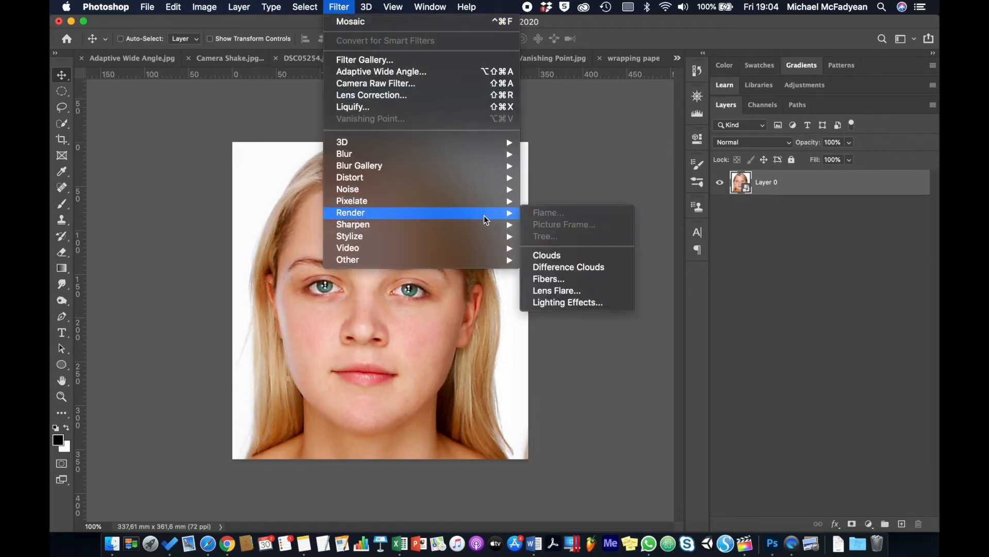
pyautogui.moveTo(488, 201)
pyautogui.click(550, 259)
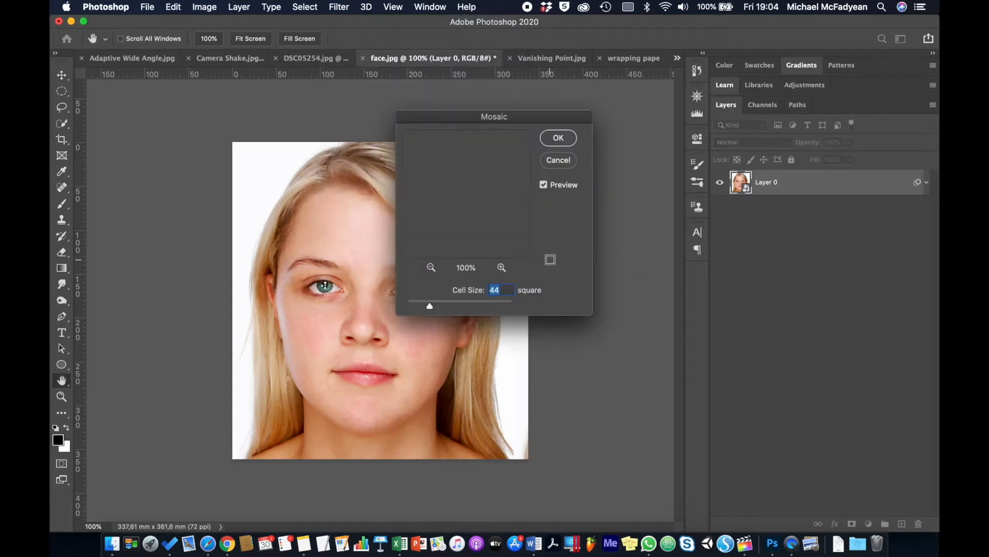
pyautogui.click(552, 138)
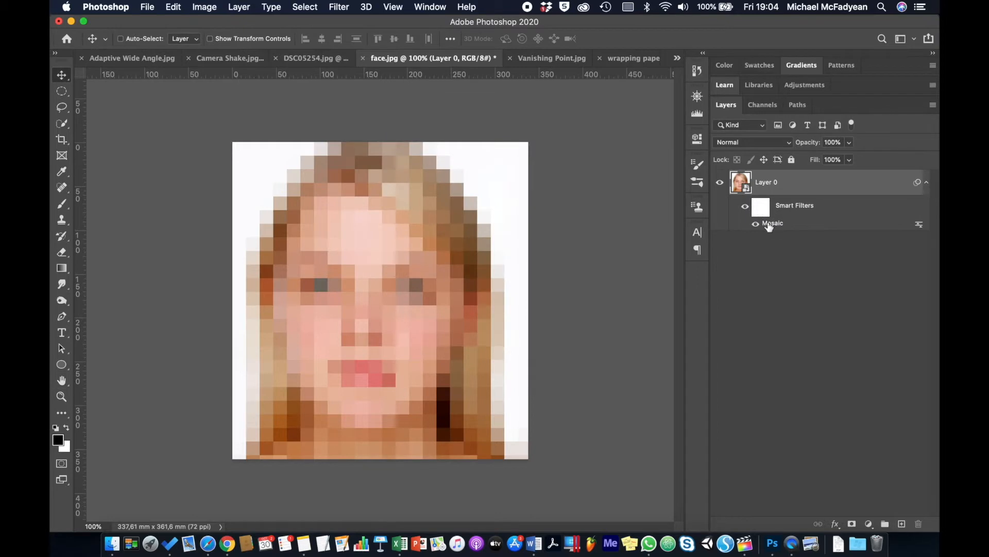
# Hide and reshow the Mosaic smart filter, and reopen its settings to enlarge the cell size
pyautogui.click(756, 224)
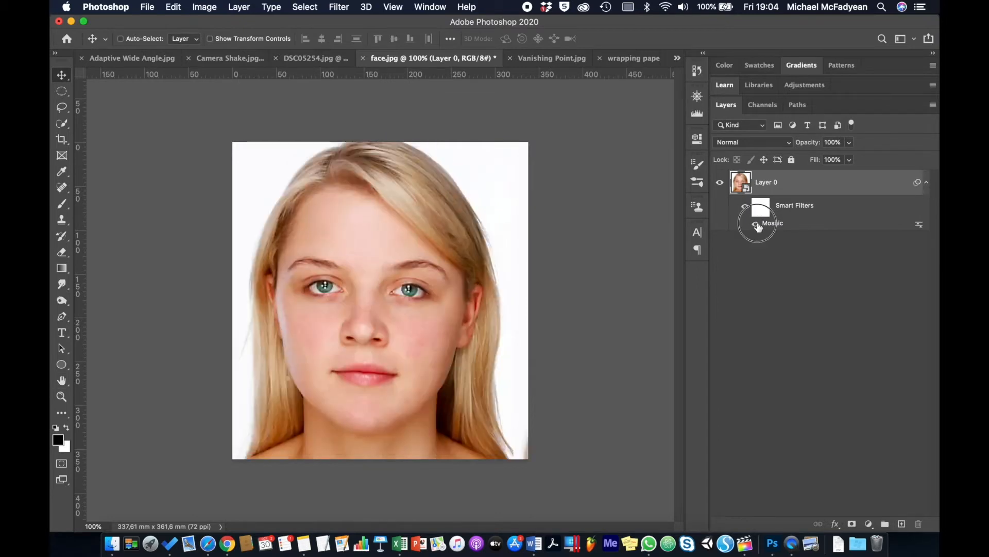
pyautogui.click(757, 225)
pyautogui.doubleClick(776, 223)
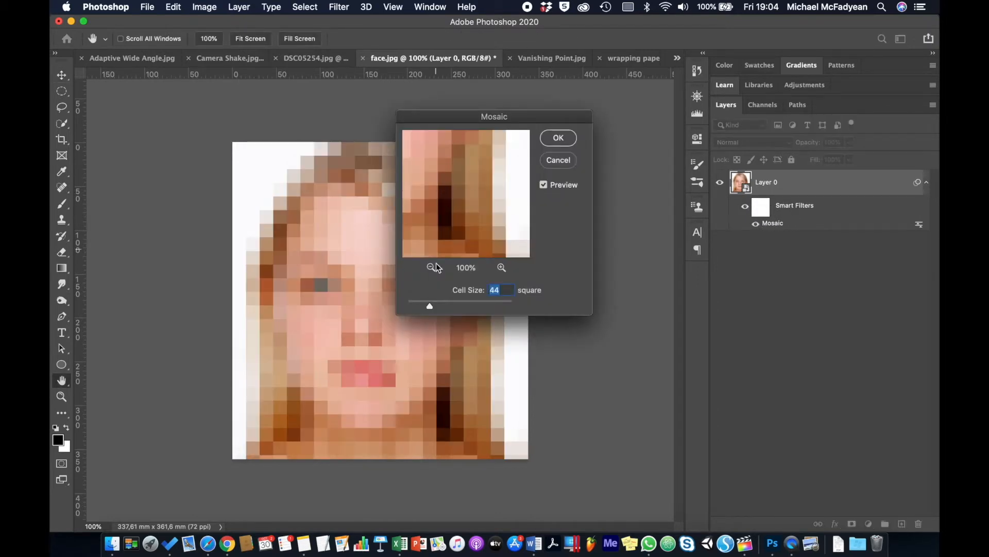
pyautogui.click(558, 138)
# Select the smart filter mask, and undo the Mosaic edits until the smart filter is removed from Layer 0
pyautogui.click(761, 207)
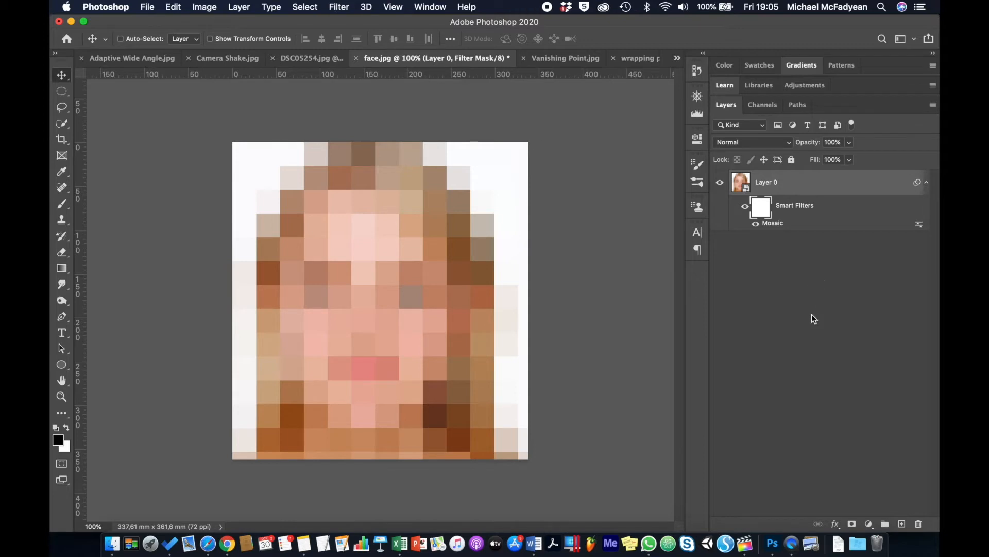
pyautogui.press('super+z')
pyautogui.press('super+z')
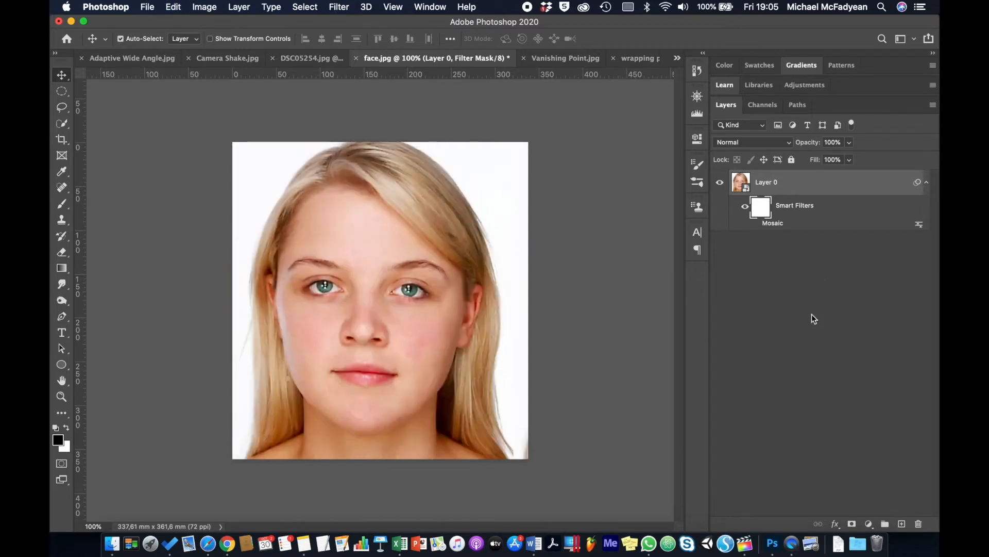
pyautogui.press('super+z')
pyautogui.press('super+z')
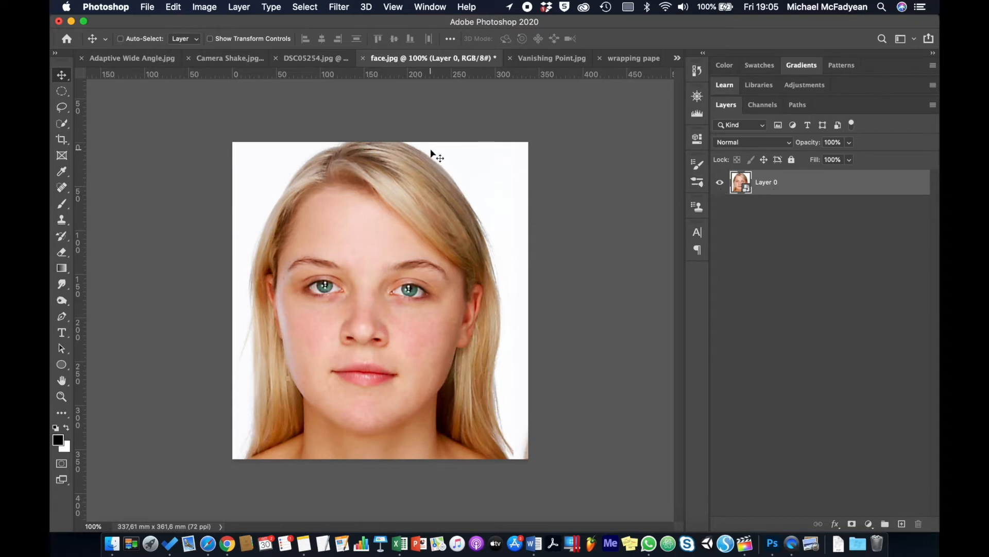
# Open Layer 0 in the Liquify filter, and try a Forward Warp stroke across the hair beside the forehead, undoing it
pyautogui.click(338, 7)
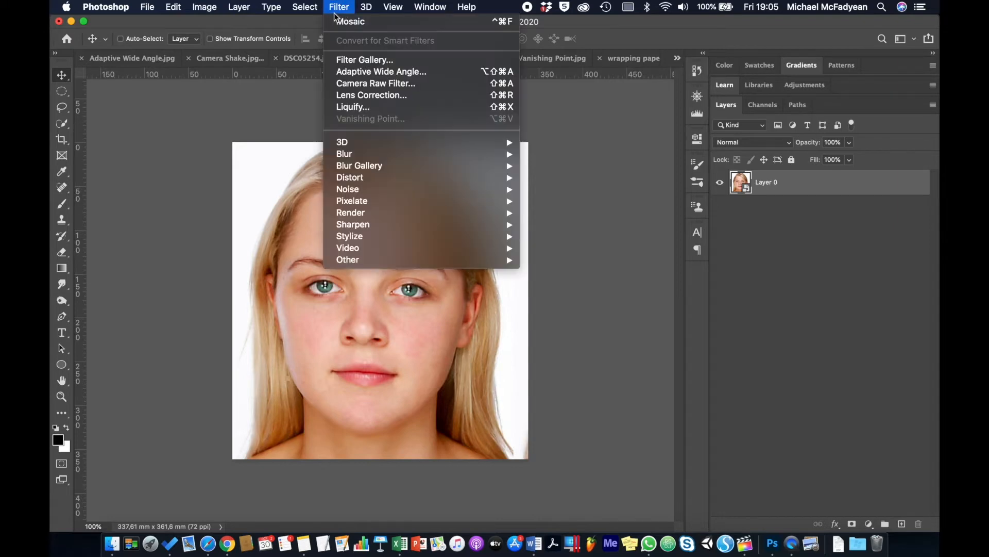
pyautogui.click(398, 109)
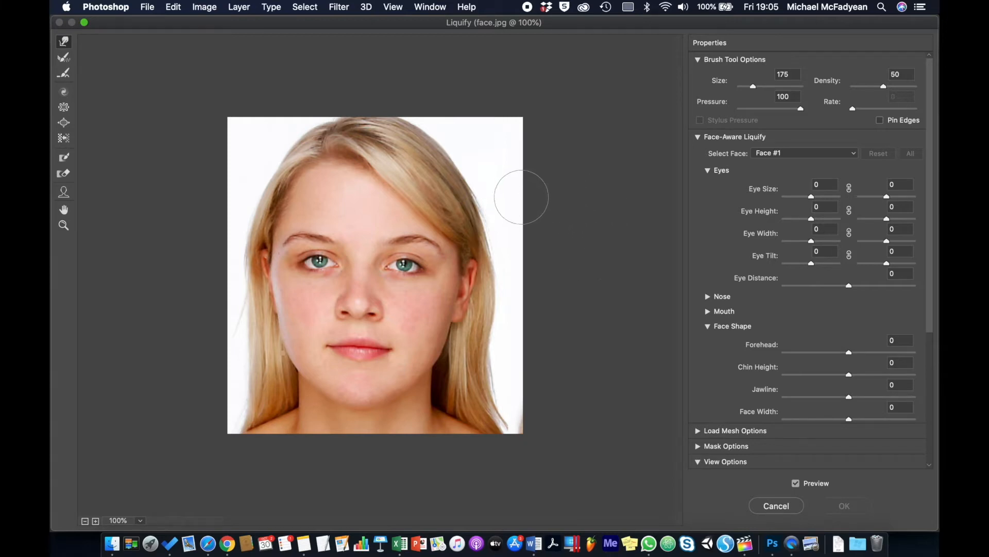
pyautogui.moveTo(442, 139)
pyautogui.mouseDown()
pyautogui.moveTo(320, 219)
pyautogui.moveTo(533, 139)
pyautogui.moveTo(476, 200)
pyautogui.mouseUp()
pyautogui.press('super+z')
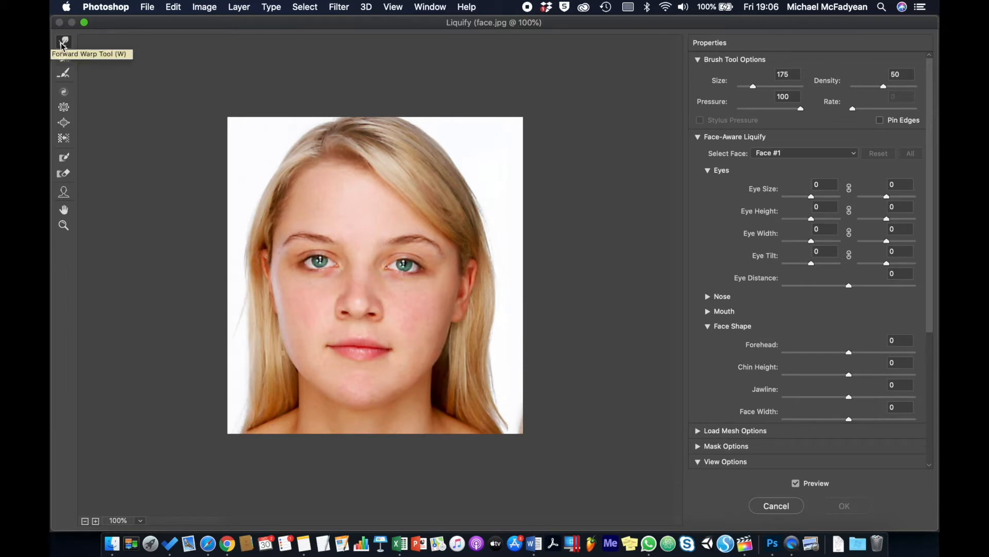
# Enlarge the Forward Warp brush to 300 and push the lower hair inward on both sides of the face
pyautogui.press(']')
pyautogui.press(']')
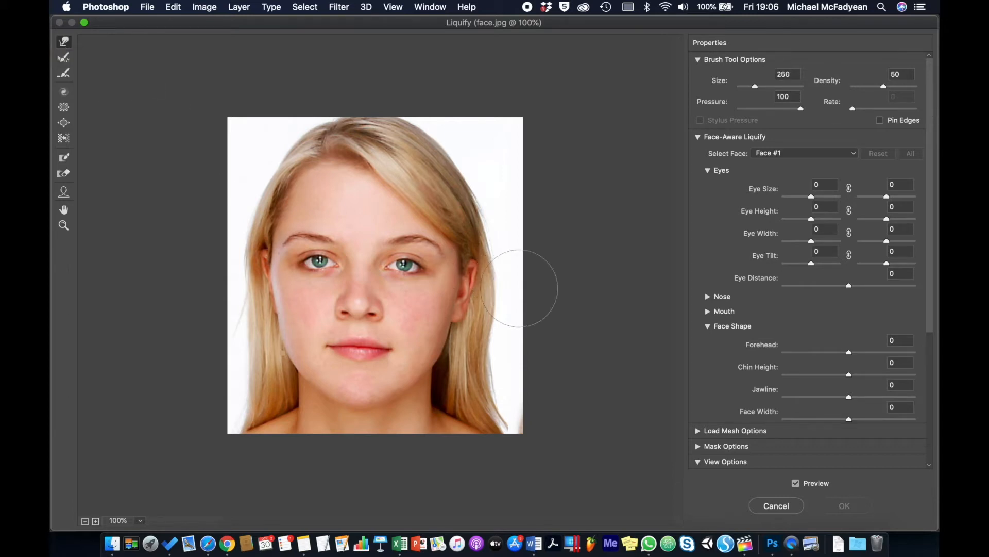
pyautogui.press(']')
pyautogui.click(511, 366)
pyautogui.moveTo(511, 367); pyautogui.dragTo(499, 332)
pyautogui.moveTo(505, 373); pyautogui.dragTo(509, 402)
pyautogui.moveTo(236, 326); pyautogui.dragTo(254, 334)
pyautogui.moveTo(244, 371)
pyautogui.mouseDown()
pyautogui.moveTo(257, 379)
pyautogui.moveTo(240, 393)
pyautogui.mouseUp()
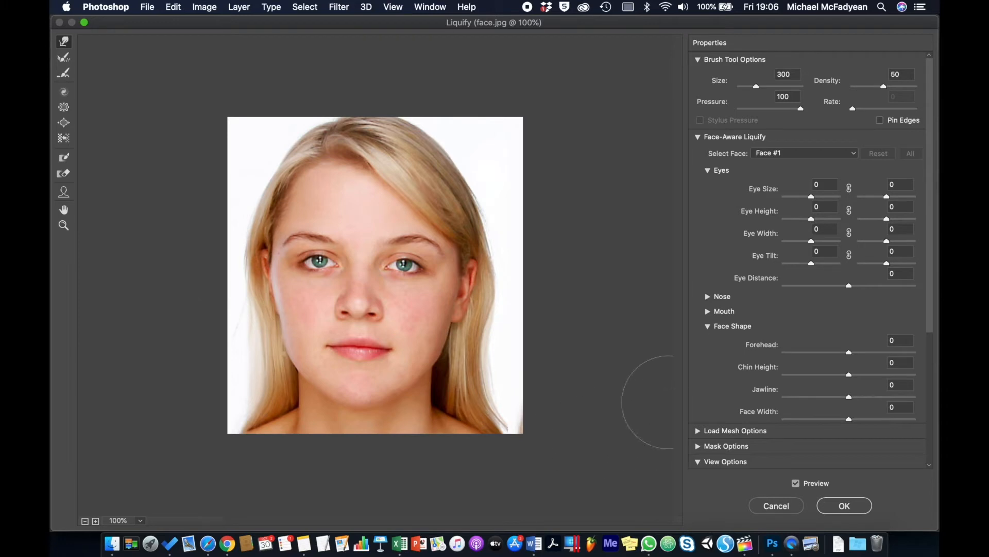
# Collapse the Eyes and Face Shape options, and briefly hide the image to view only the backdrop
pyautogui.click(707, 171)
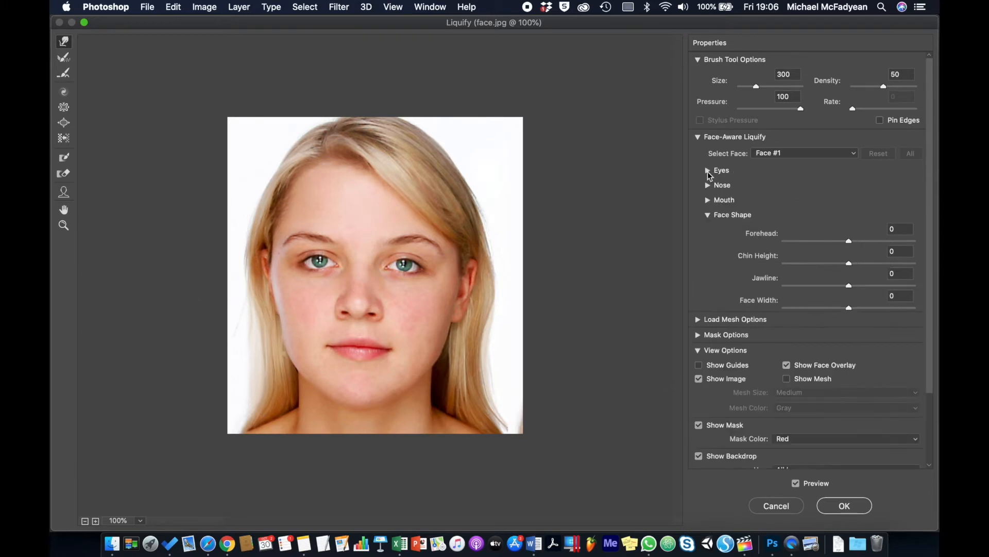
pyautogui.click(708, 215)
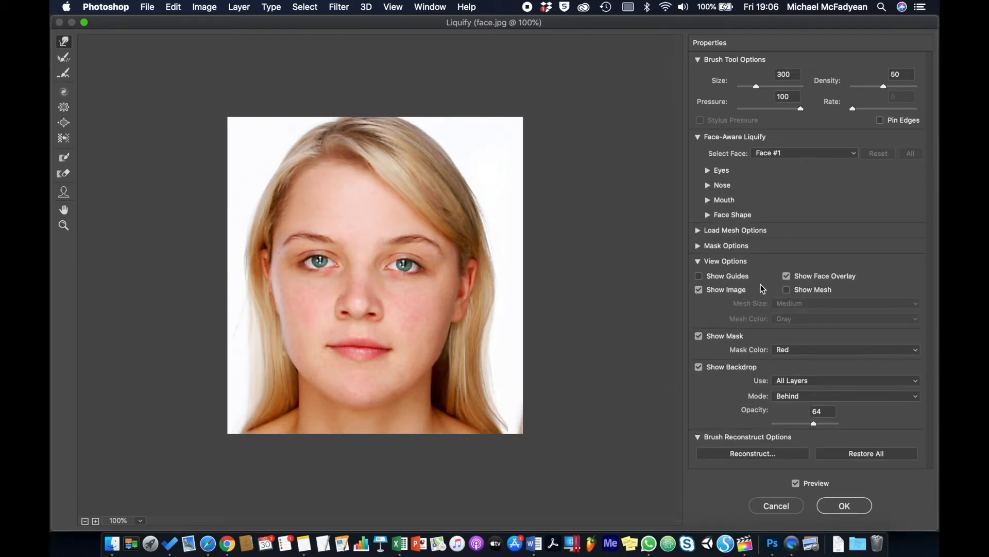
pyautogui.click(699, 290)
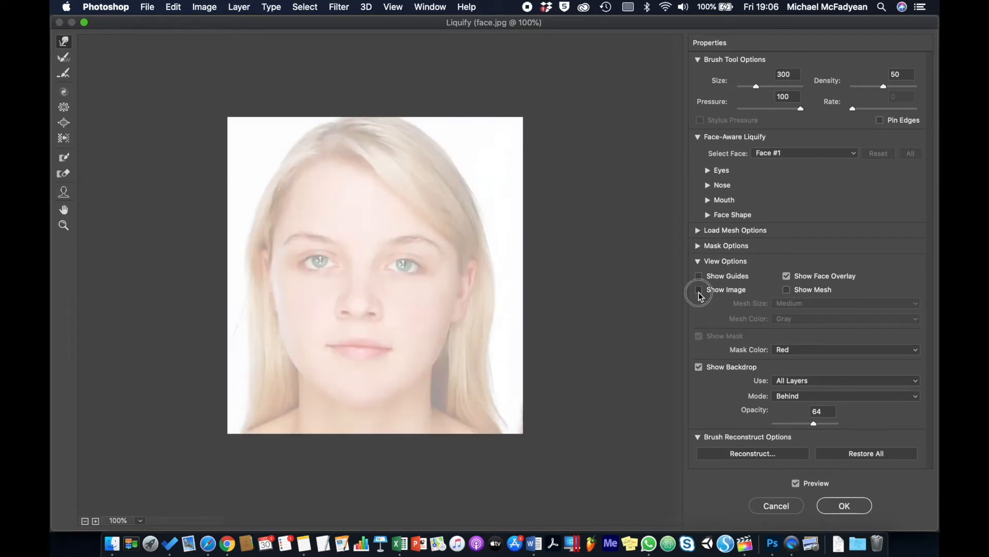
pyautogui.click(699, 290)
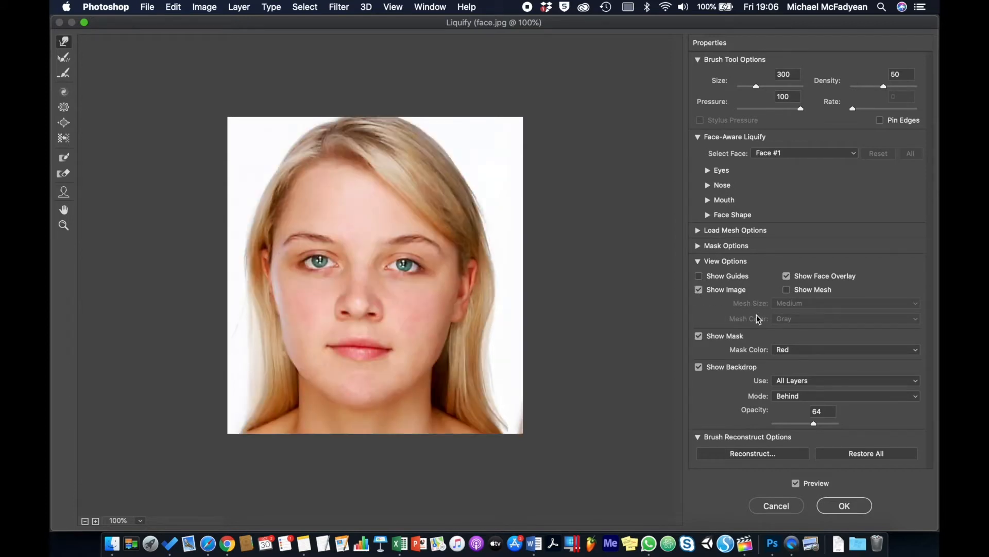
# Turn off the backdrop display, and briefly show the mesh to inspect the warped areas
pyautogui.click(700, 368)
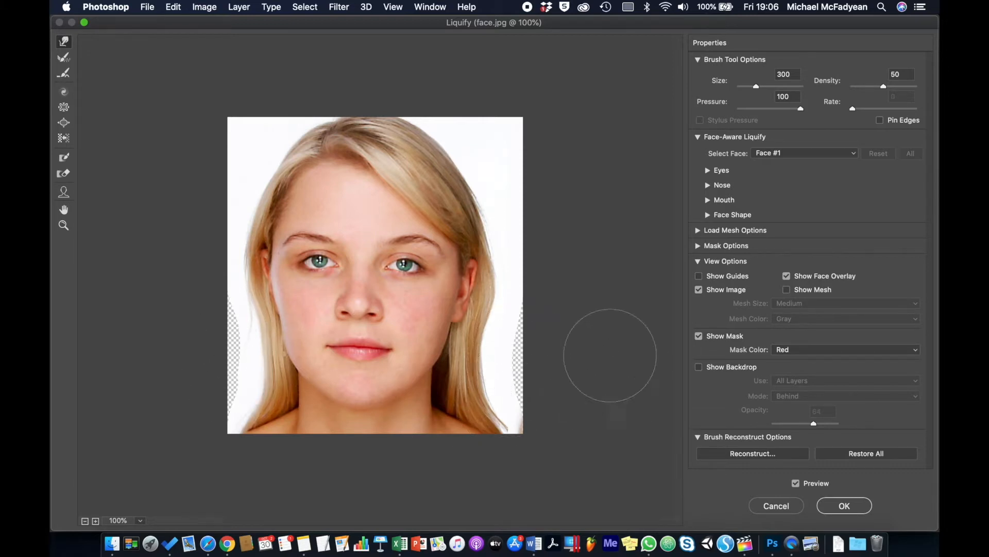
pyautogui.click(786, 290)
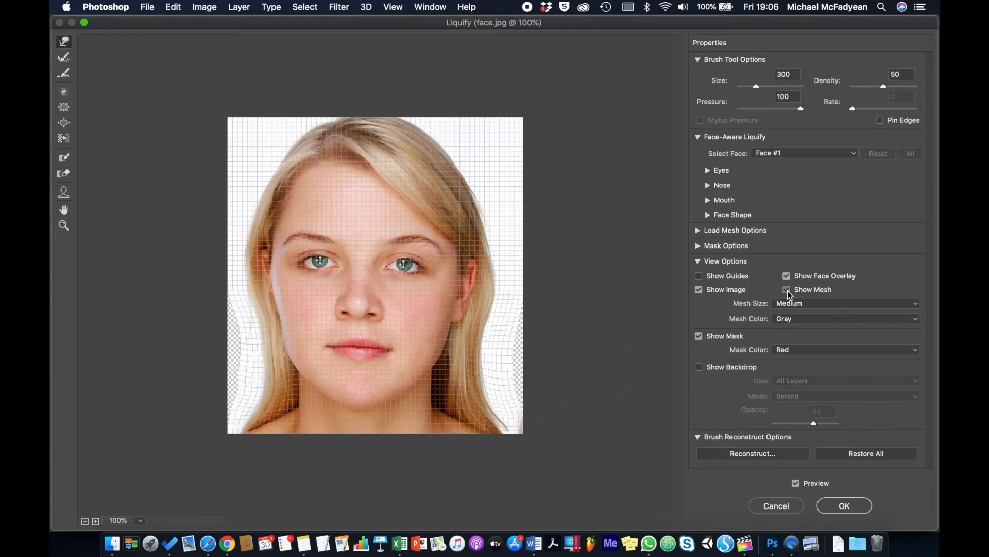
pyautogui.click(787, 290)
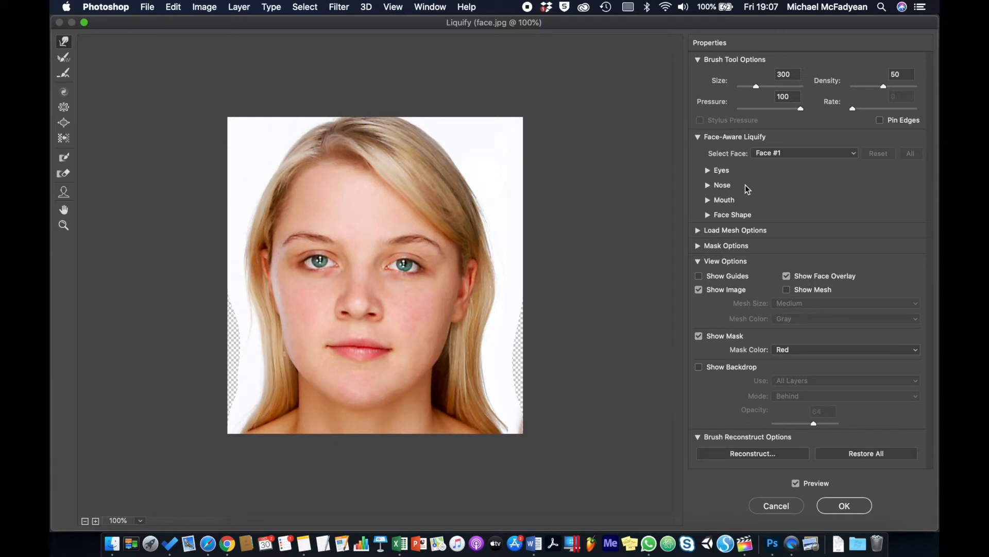
# Expand the Eyes options and link both eyes for size, height, width and tilt
pyautogui.click(707, 170)
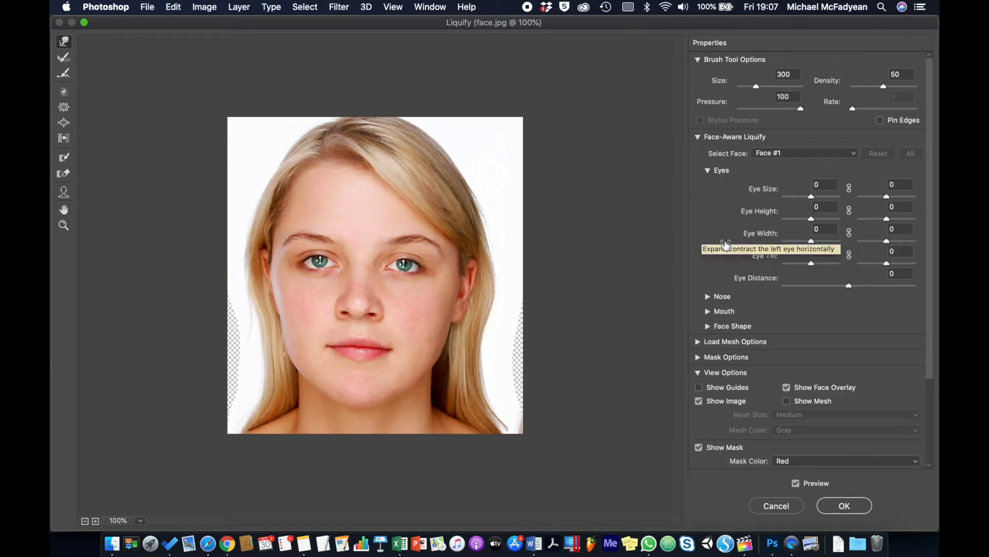
pyautogui.click(850, 189)
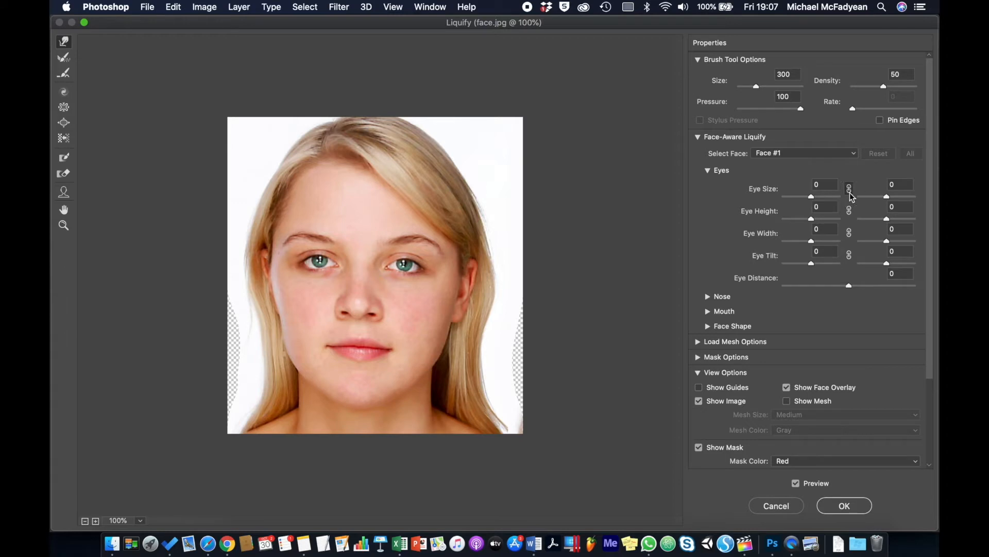
pyautogui.click(849, 212)
pyautogui.click(849, 233)
pyautogui.click(849, 256)
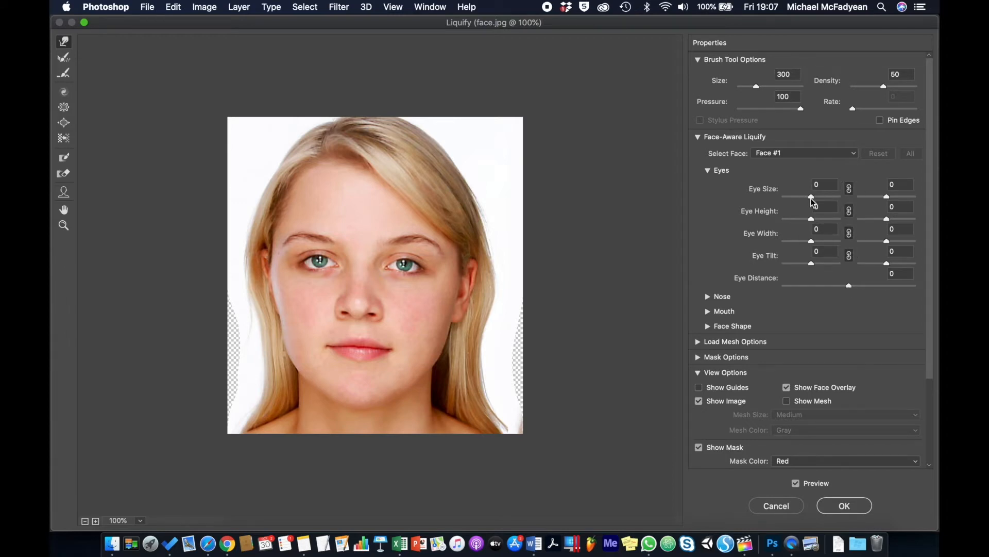
# Set both eyes to size 47, height -8, width 38 and tilt 40, with an eye distance of -29
pyautogui.click(811, 198)
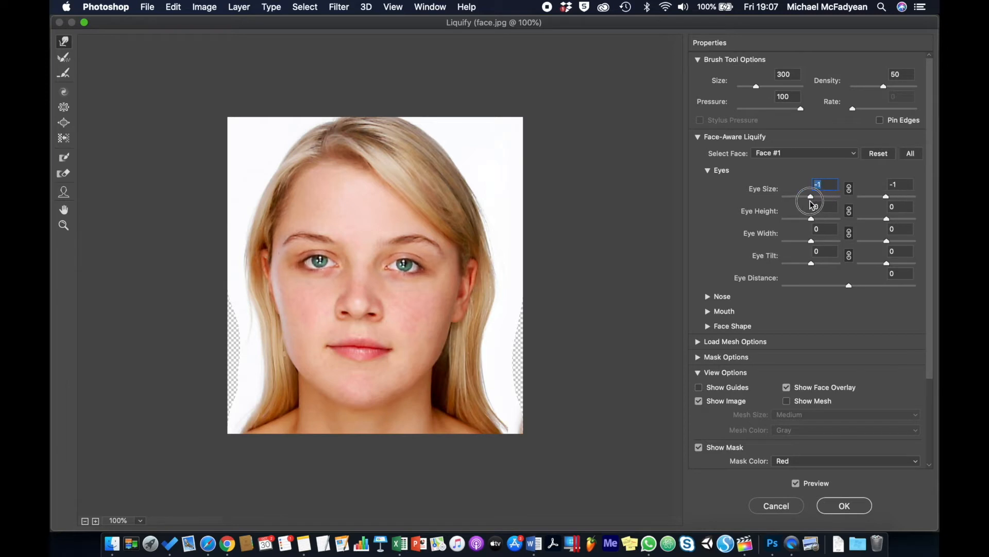
pyautogui.moveTo(812, 204); pyautogui.dragTo(830, 295)
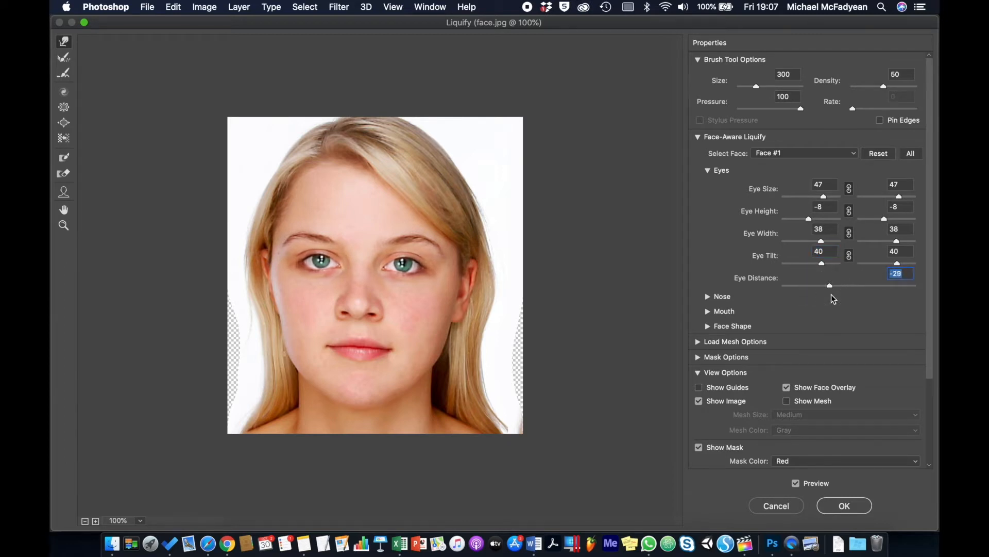
# Collapse the Eyes options, and set the nose height to -51 and the nose width to -8
pyautogui.click(708, 171)
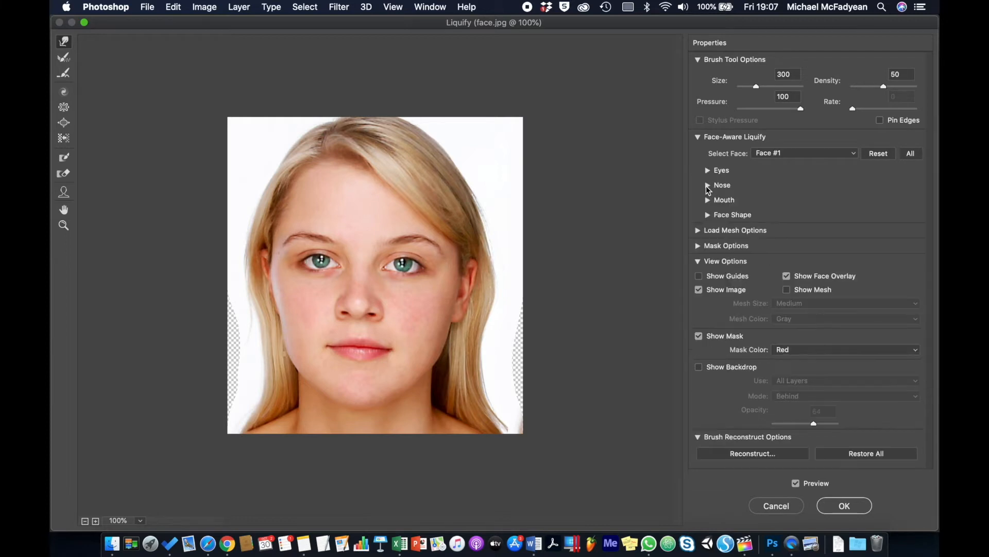
pyautogui.click(707, 186)
pyautogui.moveTo(849, 212); pyautogui.dragTo(841, 235)
# Set the mouth's smile to 18, and collapse the Nose, Mouth and Face-Aware Liquify options
pyautogui.click(707, 246)
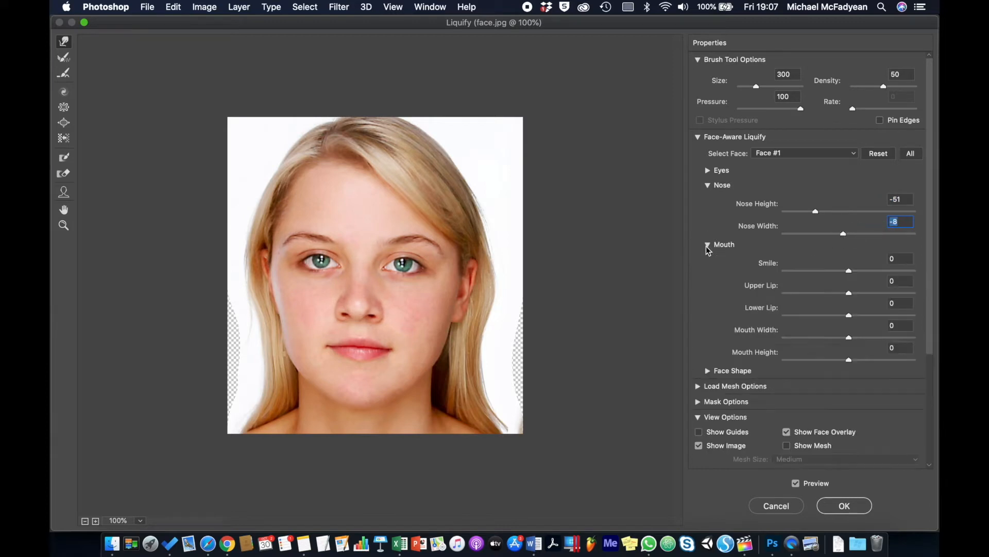
pyautogui.moveTo(850, 272)
pyautogui.mouseDown()
pyautogui.moveTo(892, 261)
pyautogui.moveTo(828, 278)
pyautogui.moveTo(890, 281)
pyautogui.moveTo(798, 288)
pyautogui.moveTo(883, 287)
pyautogui.moveTo(808, 298)
pyautogui.moveTo(880, 294)
pyautogui.moveTo(864, 299)
pyautogui.moveTo(878, 272)
pyautogui.moveTo(792, 280)
pyautogui.moveTo(872, 287)
pyautogui.moveTo(863, 287)
pyautogui.mouseUp()
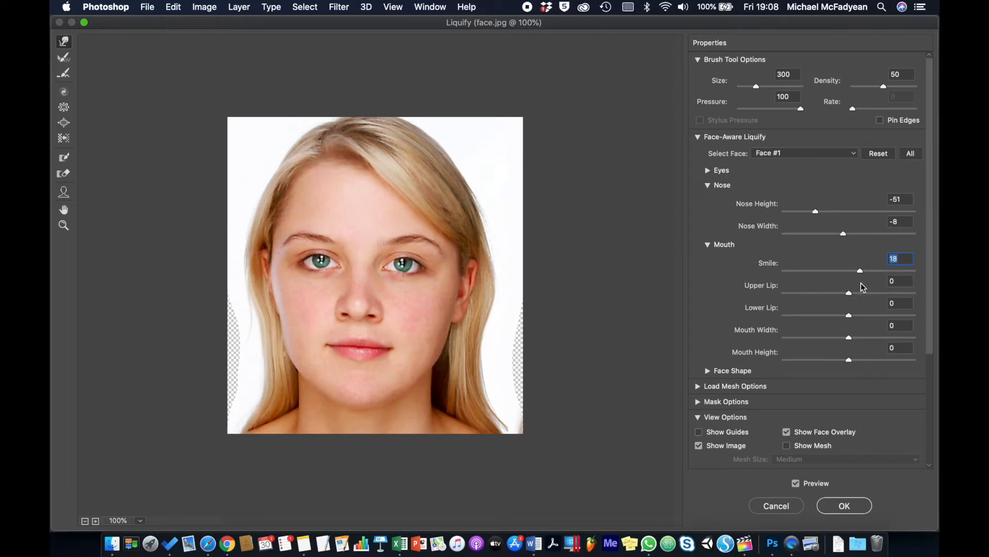
pyautogui.click(709, 186)
pyautogui.click(709, 200)
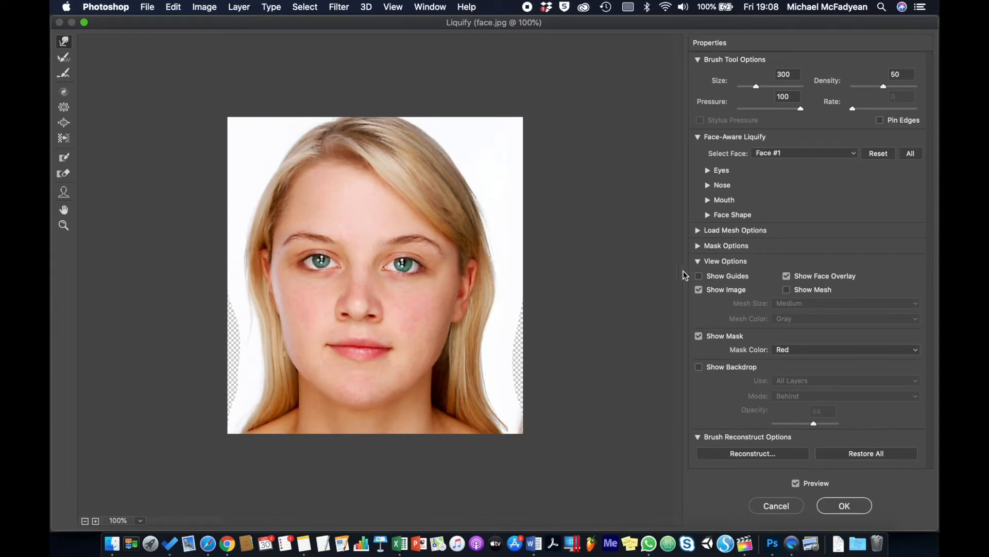
pyautogui.click(698, 137)
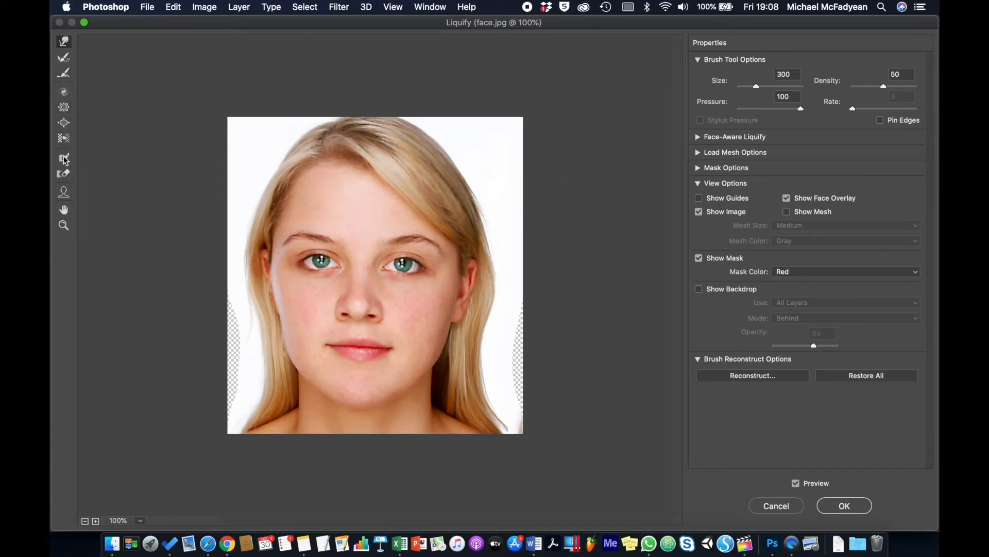
# Enlarge both eyes with the Bloat tool, using a brush size of 300
pyautogui.click(64, 124)
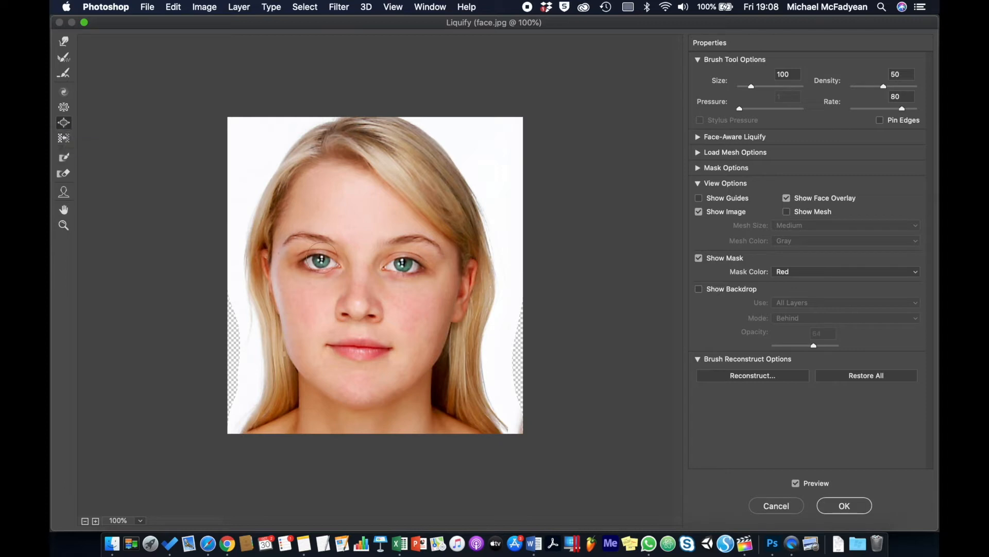
pyautogui.press(']')
pyautogui.press(']')
pyautogui.press(']')
pyautogui.press(']')
pyautogui.press(']')
pyautogui.press(']')
pyautogui.moveTo(320, 258); pyautogui.dragTo(320, 258)
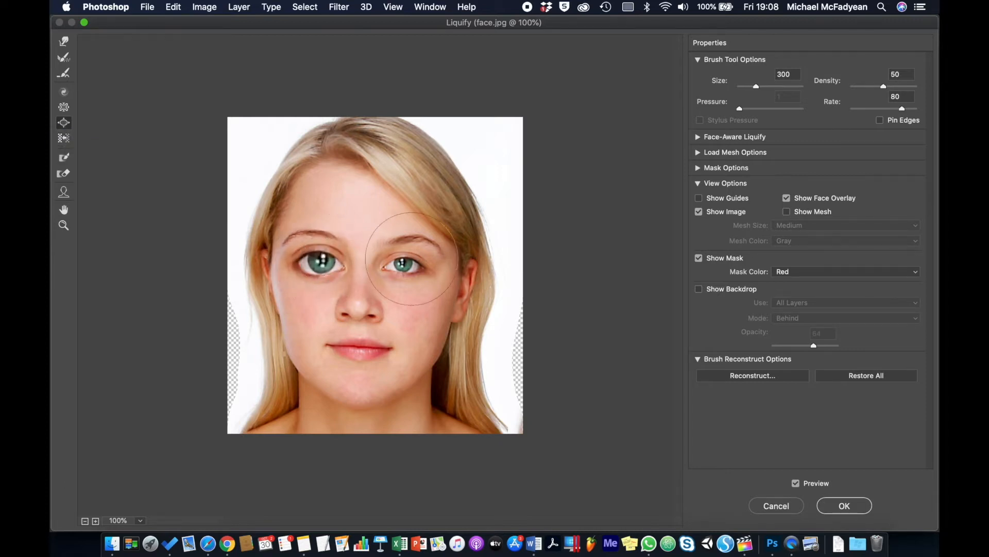
pyautogui.moveTo(410, 263); pyautogui.dragTo(410, 264)
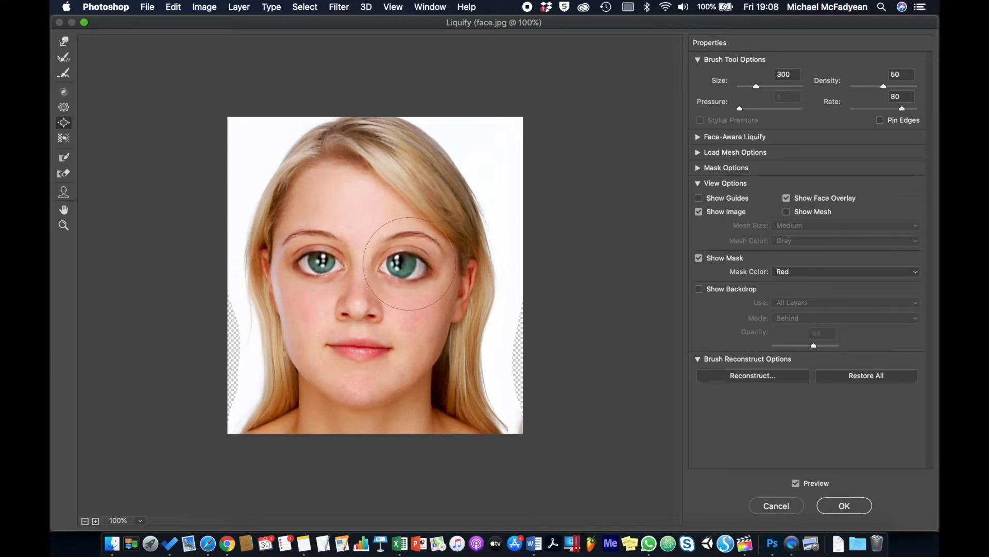
# Shrink the lips with the Pucker tool at brush size 250, and discard the Liquify changes
pyautogui.click(64, 107)
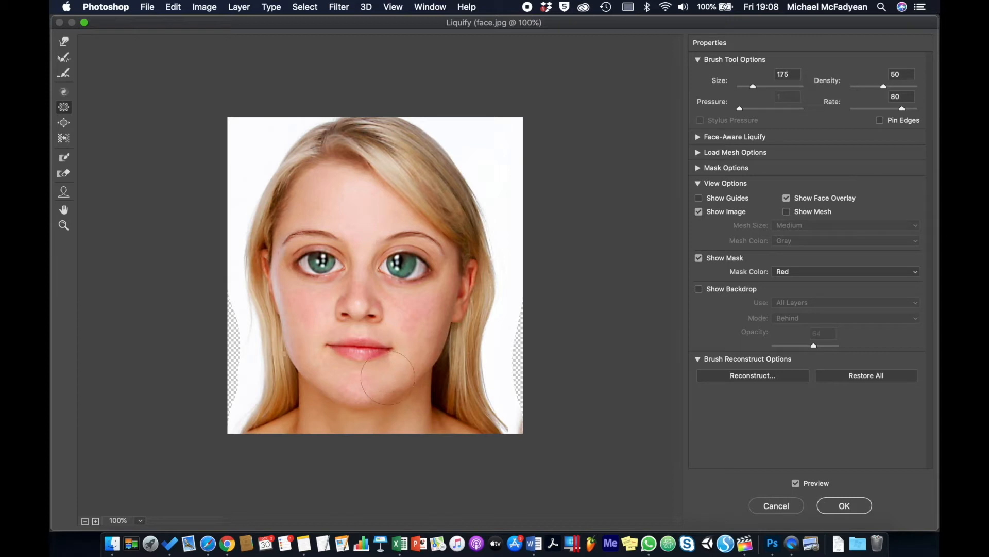
pyautogui.press(']')
pyautogui.press(']')
pyautogui.press(']')
pyautogui.press(']')
pyautogui.press(']')
pyautogui.moveTo(361, 355); pyautogui.dragTo(360, 354)
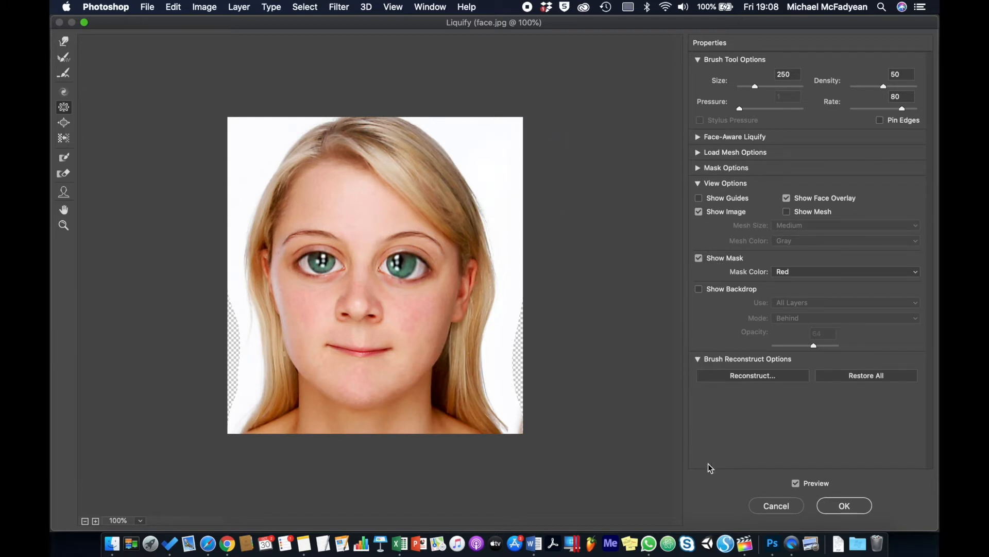
pyautogui.click(788, 507)
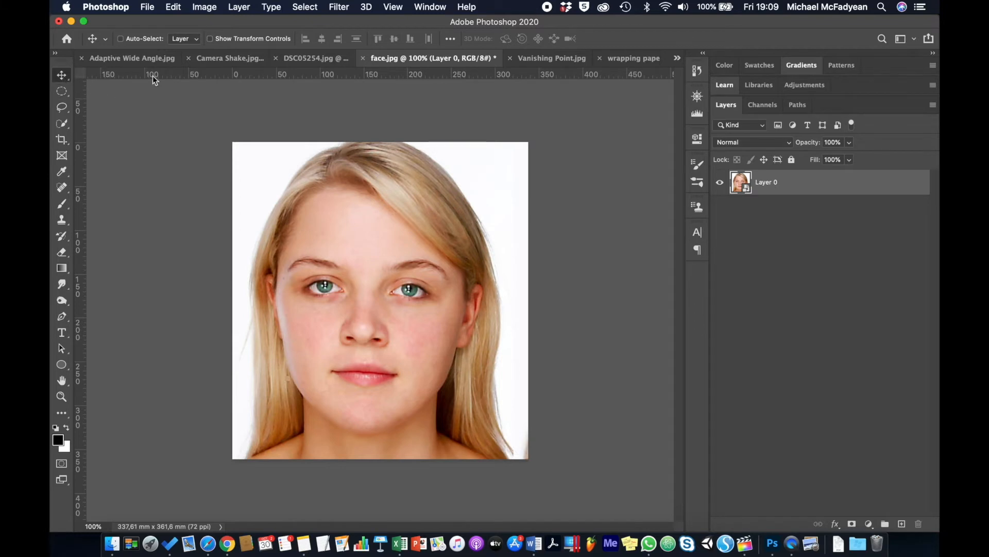
# Open the Filter Gallery and look through the Brush Strokes, Distort, Sketch, Stylize and Texture filter categories
pyautogui.click(340, 7)
pyautogui.click(365, 57)
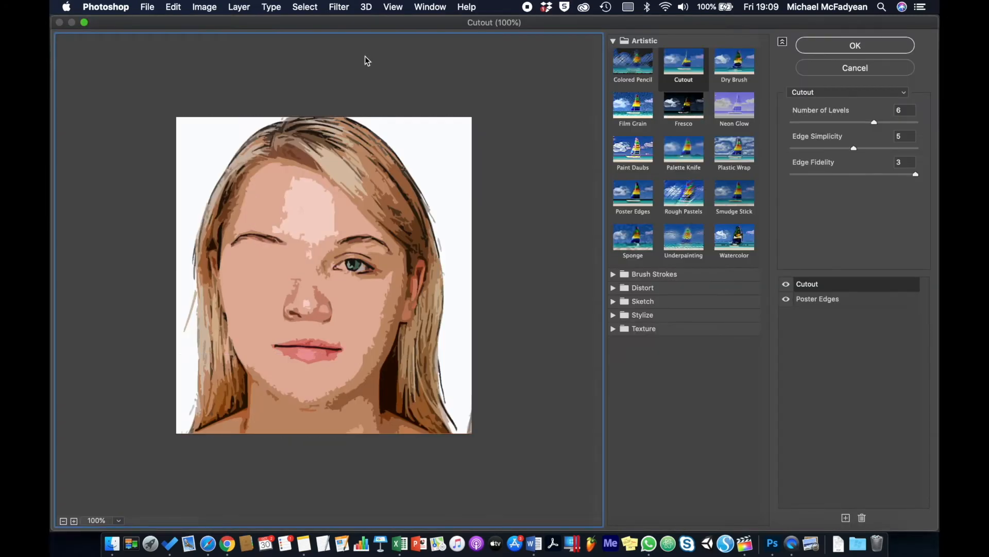
pyautogui.click(613, 274)
pyautogui.click(613, 274)
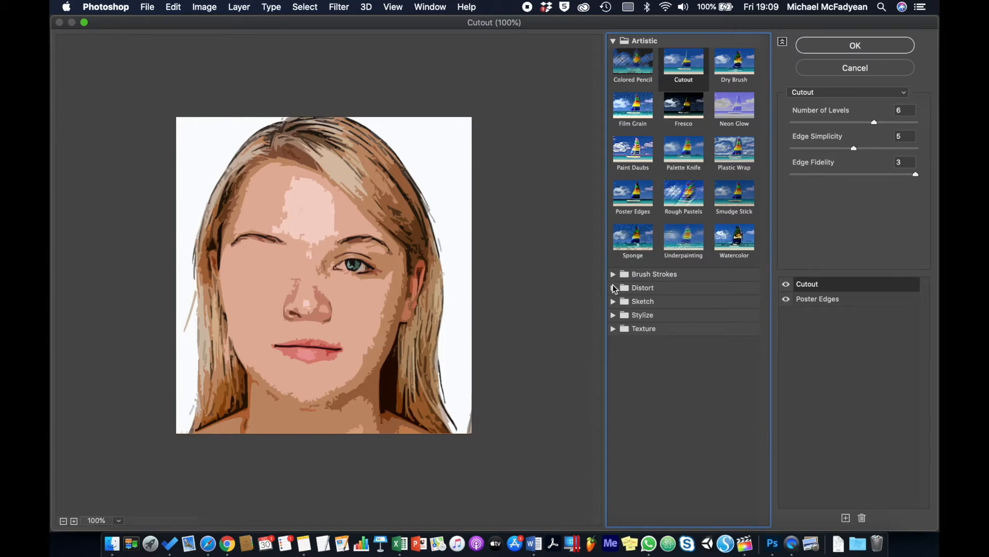
pyautogui.click(613, 288)
pyautogui.click(613, 288)
pyautogui.click(613, 301)
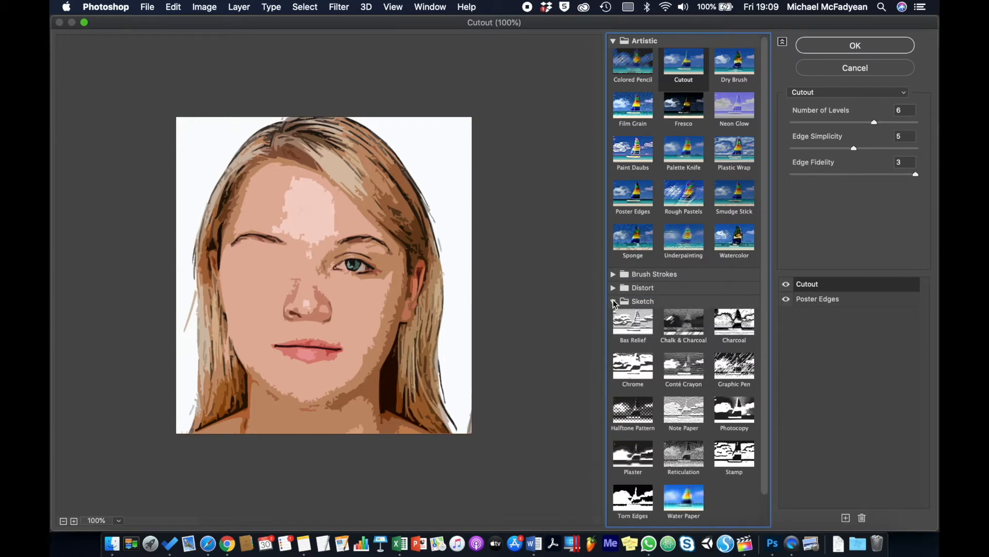
pyautogui.click(613, 300)
pyautogui.click(613, 315)
pyautogui.click(613, 315)
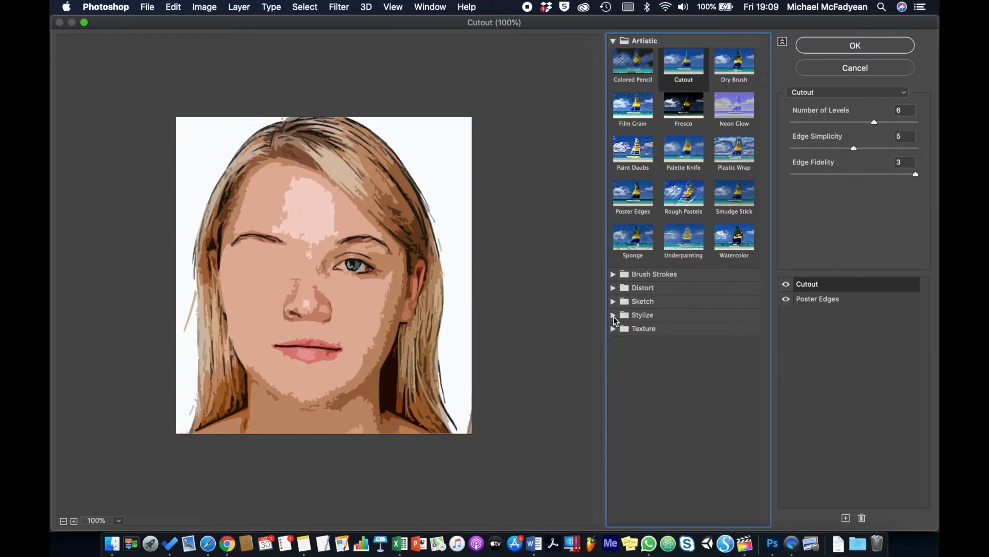
pyautogui.click(614, 328)
pyautogui.click(614, 328)
# Preview the Plastic Wrap, Colored Pencil and Film Grain artistic filters on the portrait
pyautogui.click(737, 154)
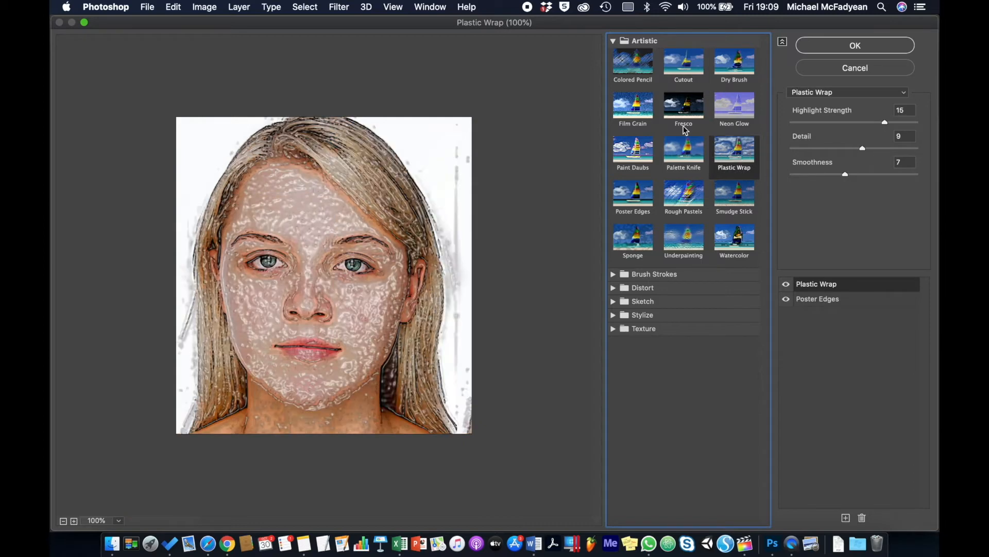
pyautogui.click(638, 62)
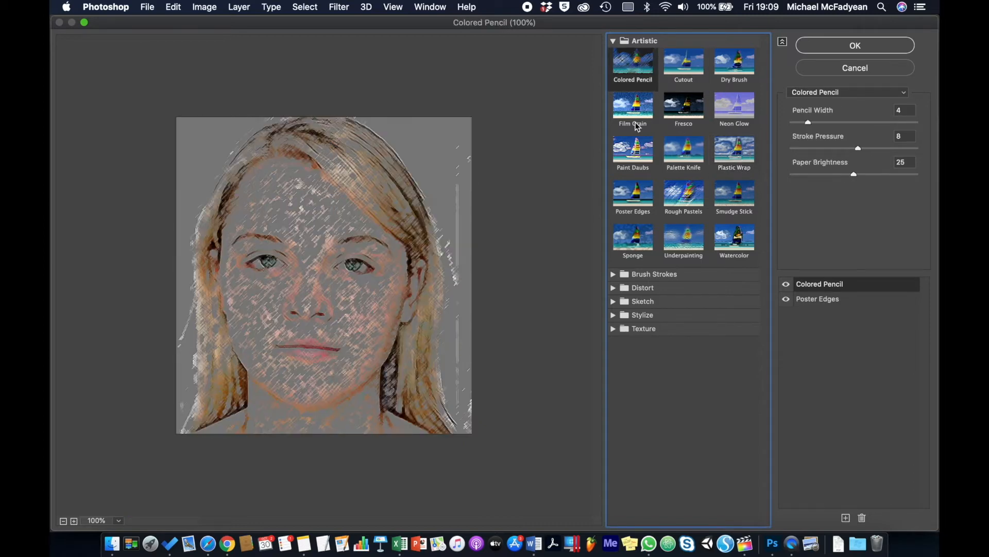
pyautogui.click(637, 111)
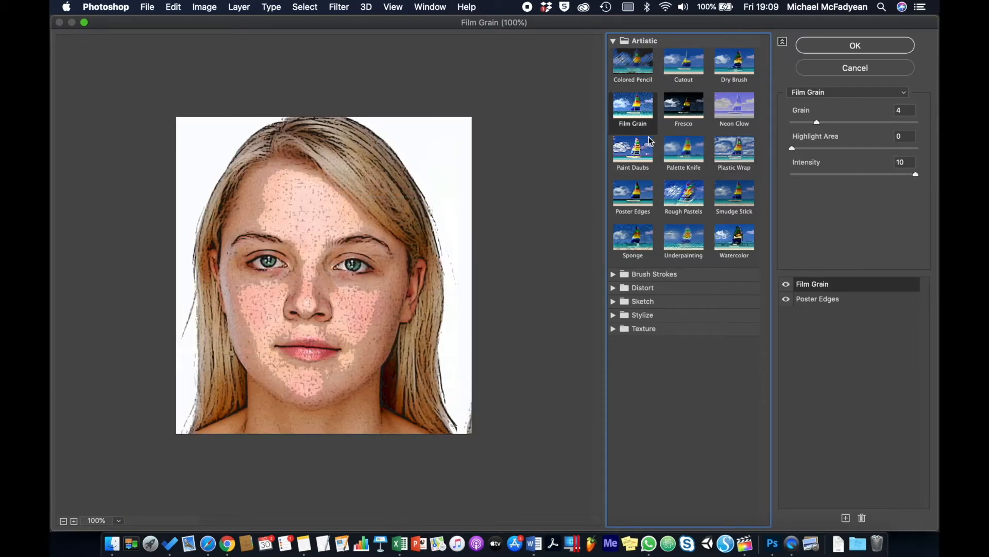
# Switch the upper effect to the Charcoal sketch filter with a charcoal thickness of 3 and a light/dark balance of 19
pyautogui.click(614, 315)
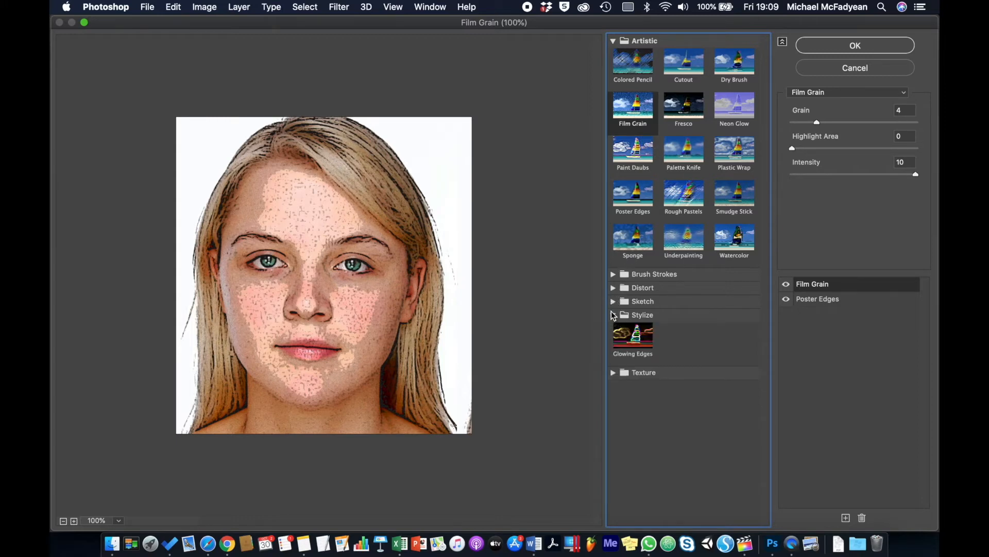
pyautogui.click(613, 301)
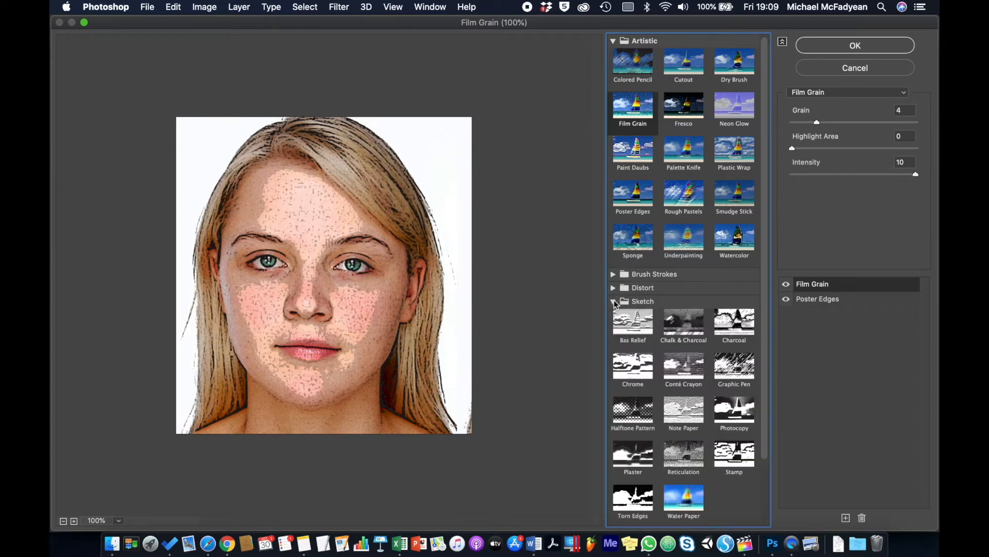
pyautogui.click(748, 318)
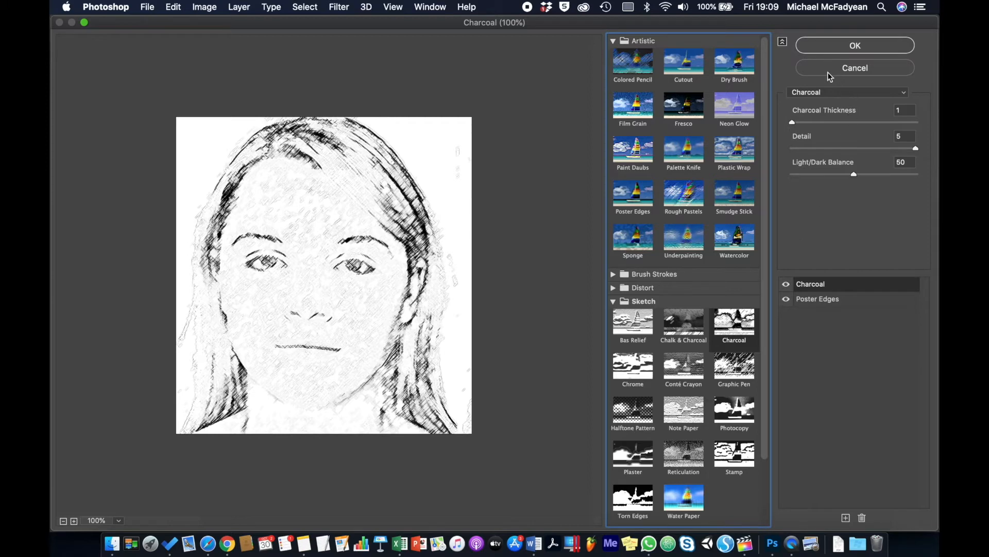
pyautogui.moveTo(794, 126); pyautogui.dragTo(838, 125)
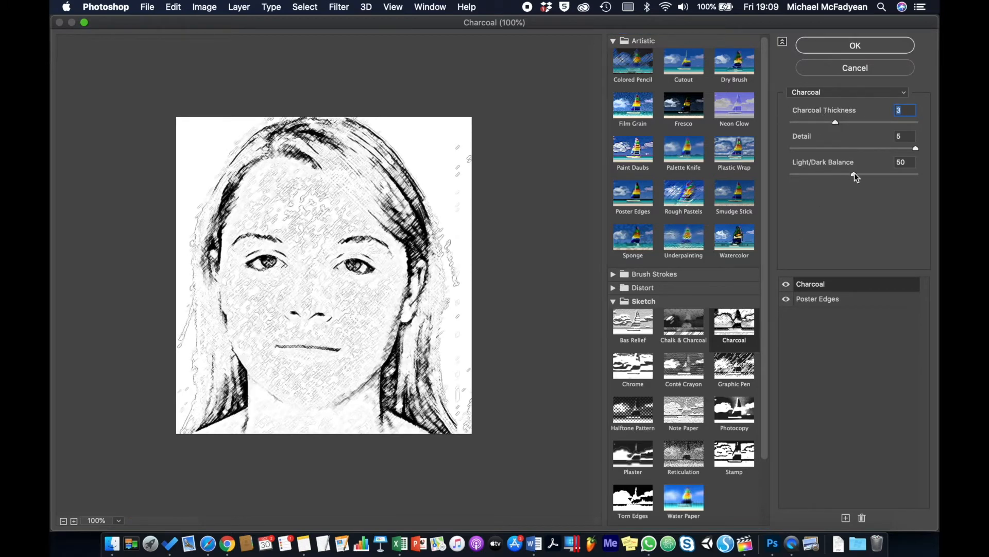
pyautogui.moveTo(855, 176); pyautogui.dragTo(817, 174)
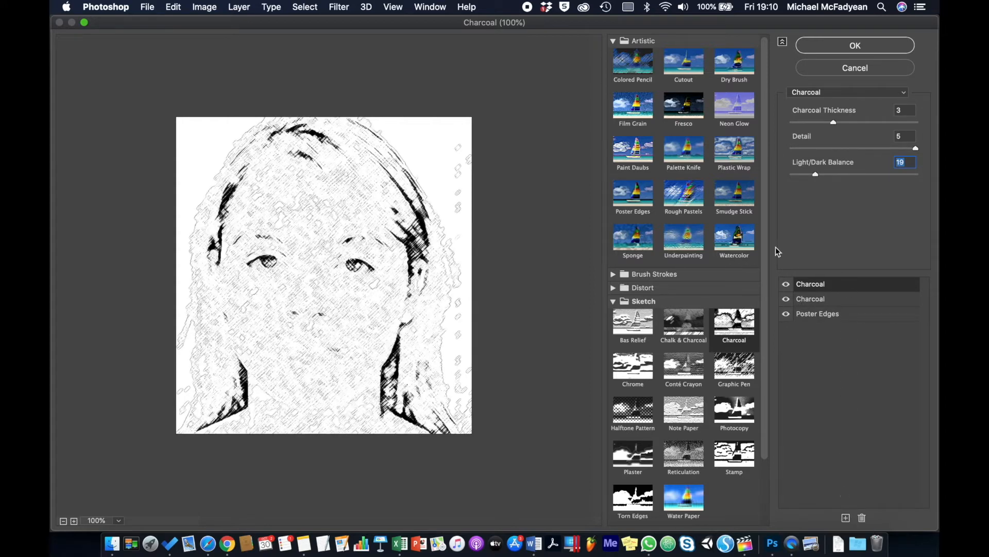
# Add a Palette Knife effect above the Charcoal effect, and hide the Poster Edges effect
pyautogui.click(684, 159)
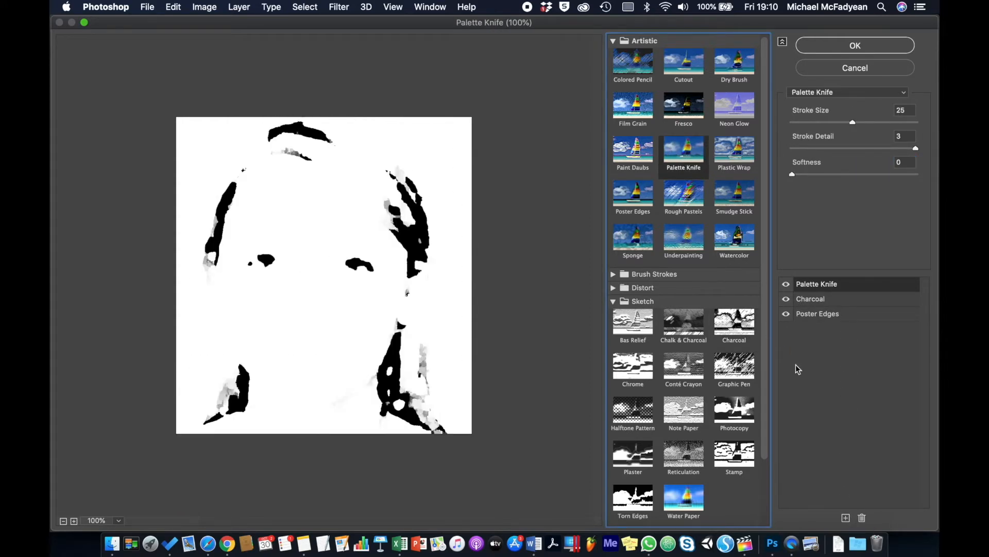
pyautogui.click(819, 315)
pyautogui.click(786, 314)
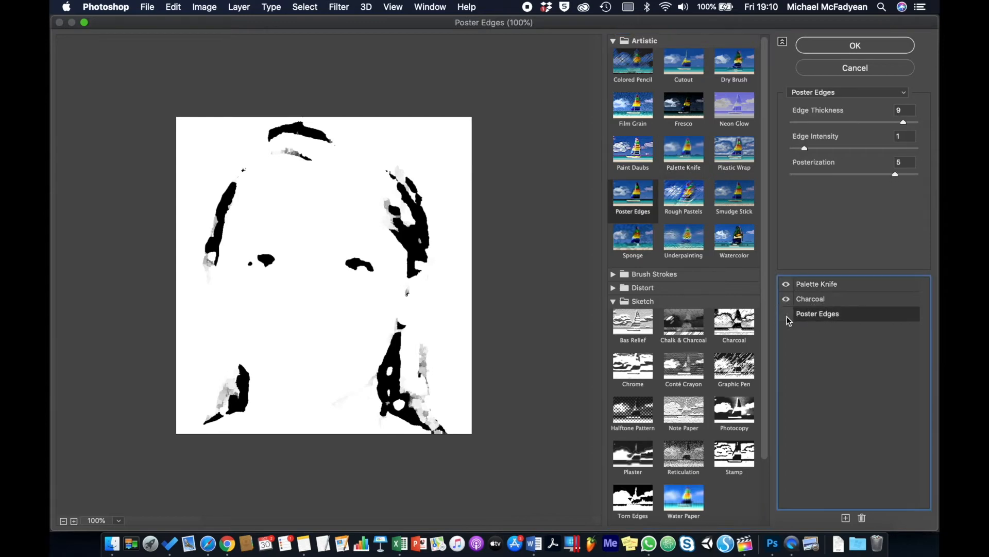
pyautogui.click(802, 306)
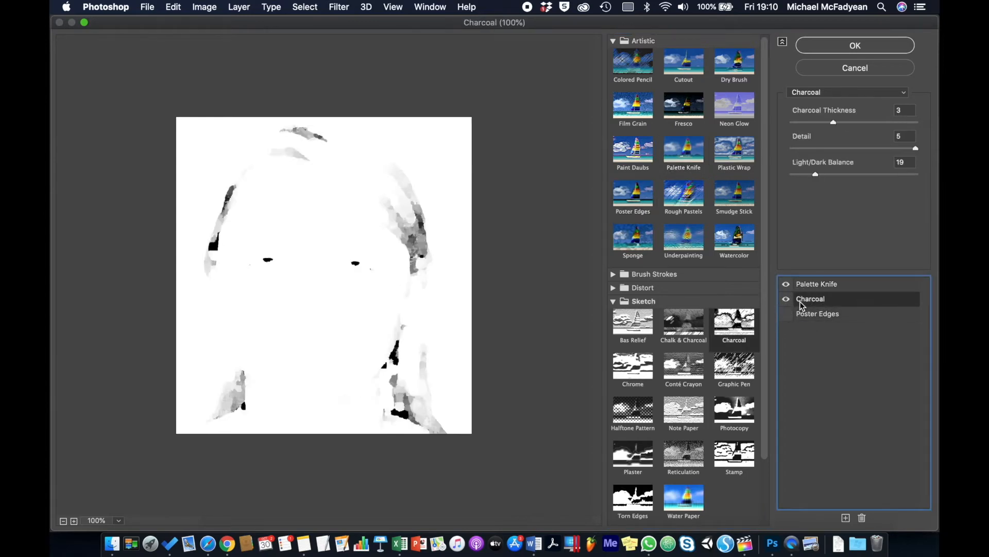
# Move Palette Knife below Charcoal in the effect stack, and show Poster Edges again and move it above Charcoal
pyautogui.click(787, 285)
pyautogui.moveTo(847, 287); pyautogui.dragTo(848, 311)
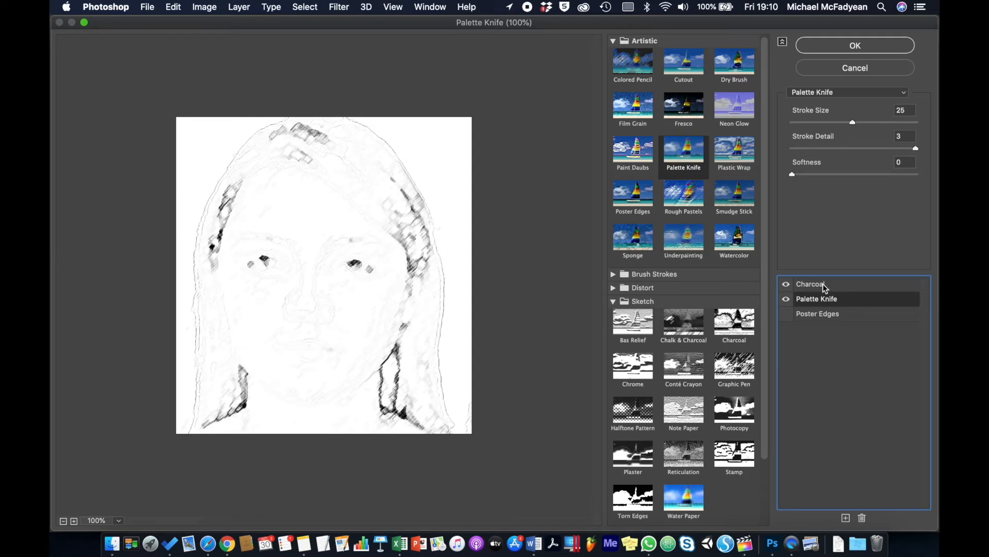
pyautogui.click(826, 314)
pyautogui.click(786, 314)
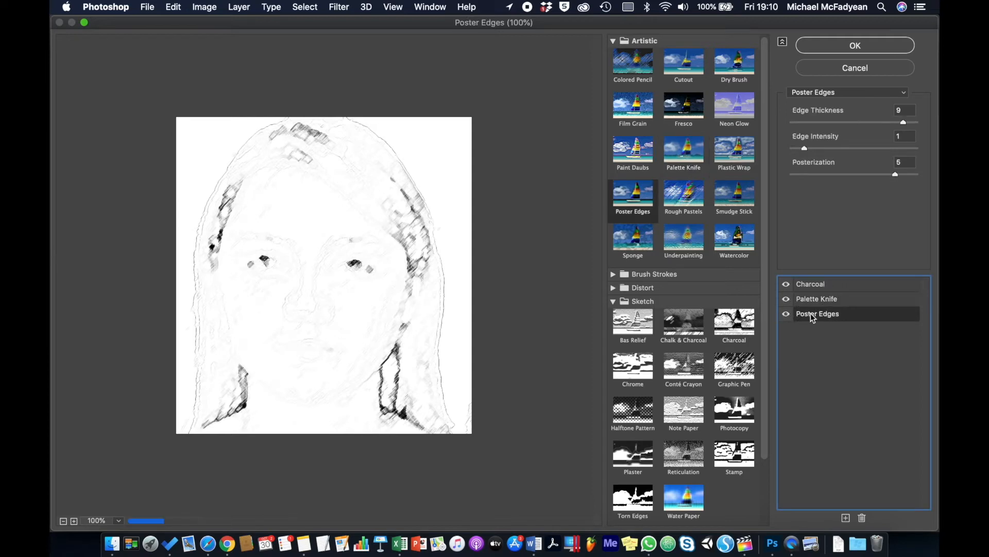
pyautogui.moveTo(822, 283); pyautogui.dragTo(837, 284)
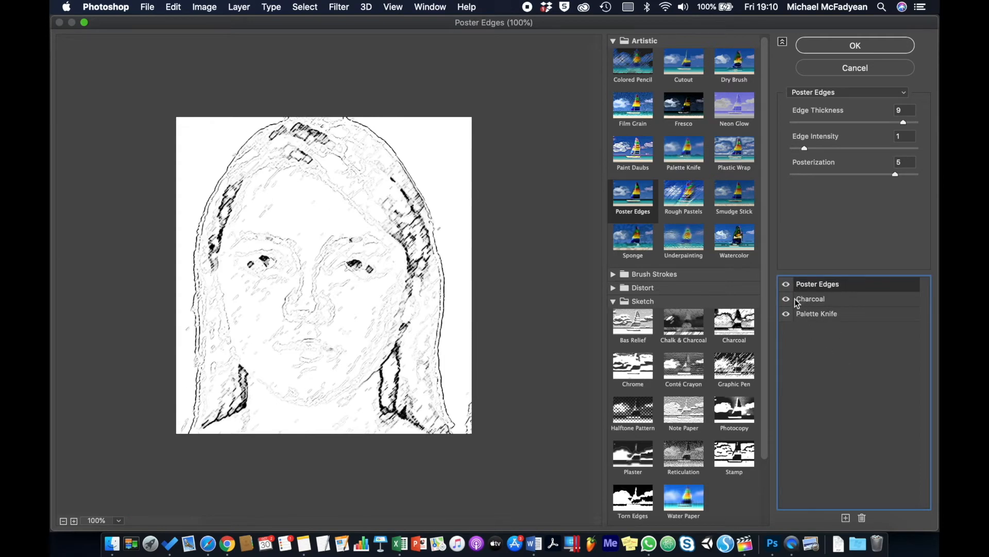
# Collapse the Sketch, Stylize and Artistic filter categories
pyautogui.click(614, 302)
pyautogui.click(613, 315)
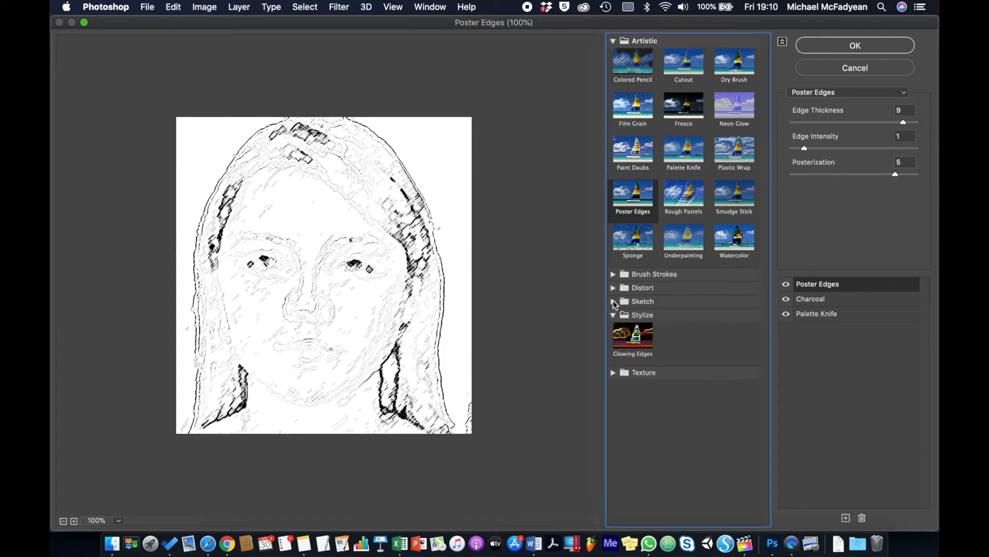
pyautogui.click(614, 315)
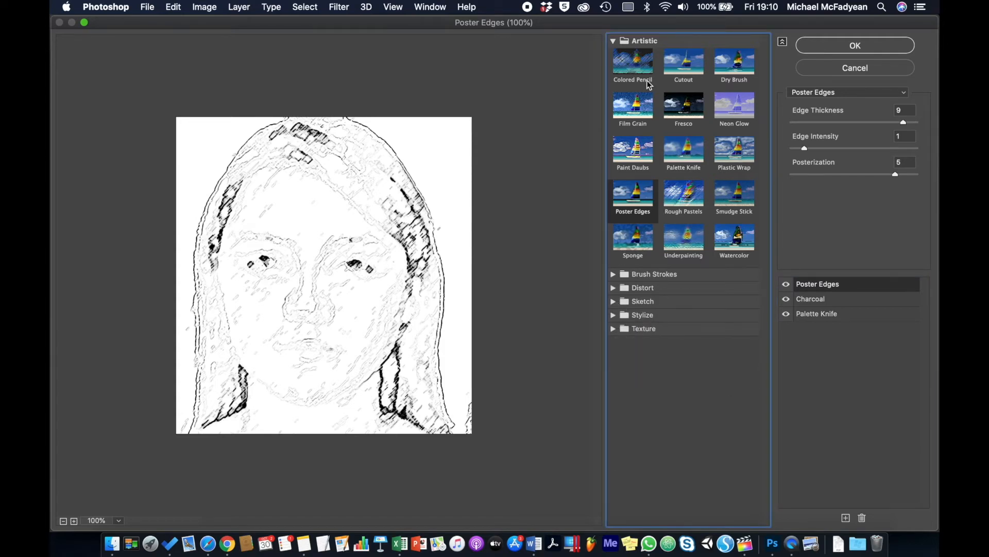
pyautogui.click(614, 41)
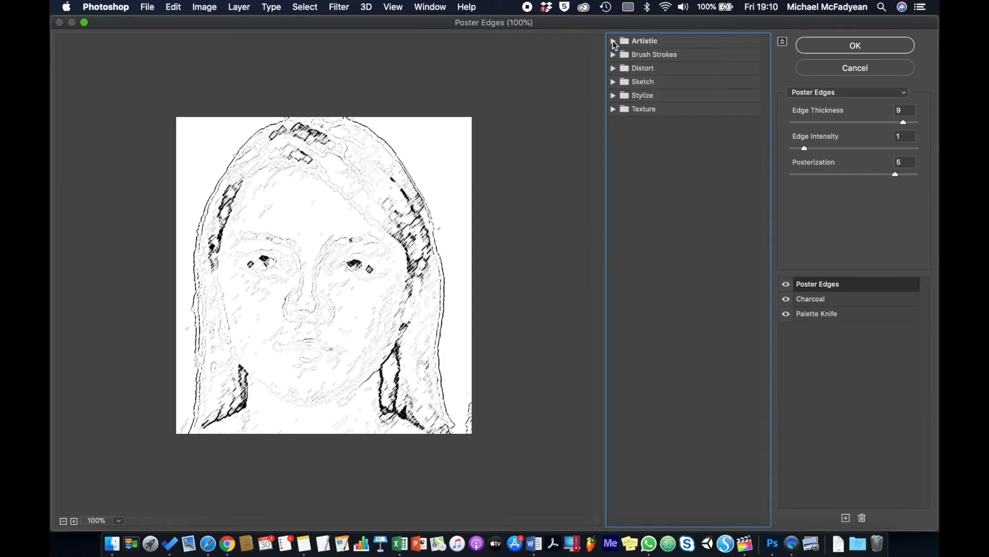
# Cancel the Filter Gallery, and close face.jpg without saving the changes
pyautogui.click(851, 73)
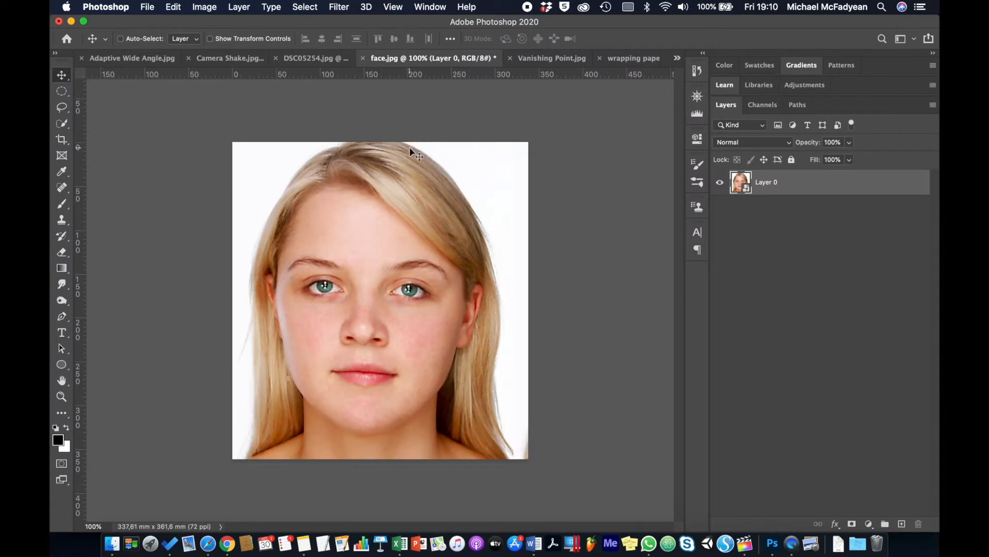
pyautogui.click(363, 58)
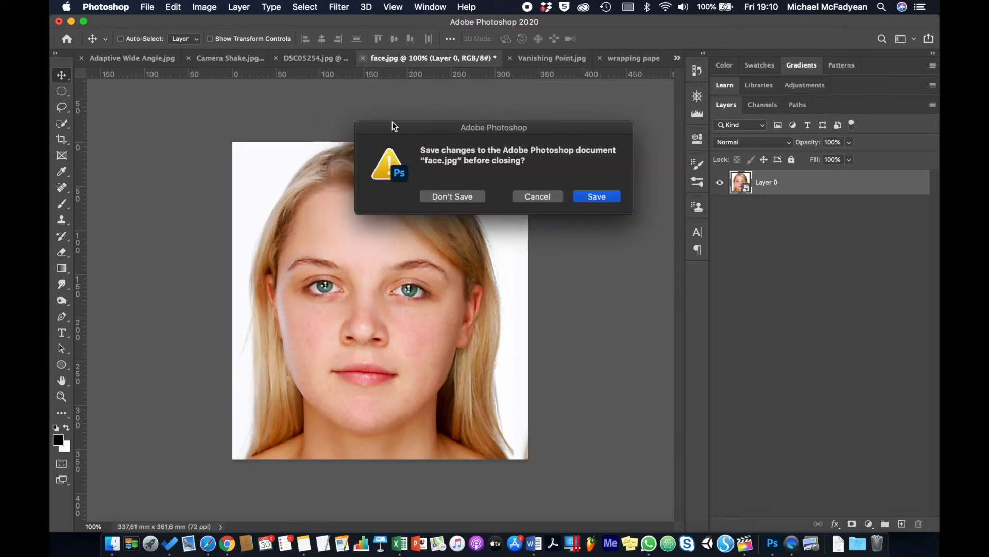
pyautogui.click(434, 196)
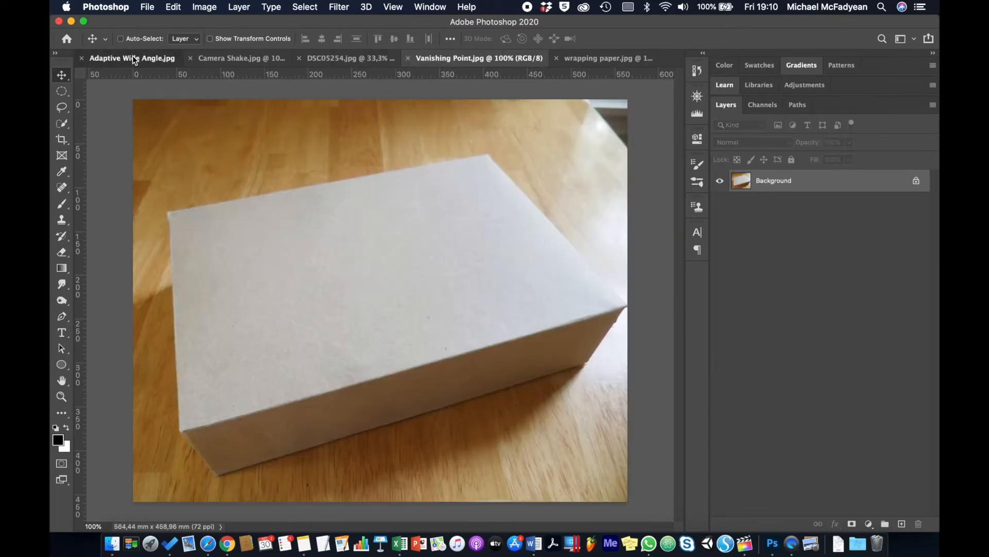
# Start the Adaptive Wide Angle filter on Adaptive Wide Angle.jpg and set its correction to Fisheye
pyautogui.click(131, 57)
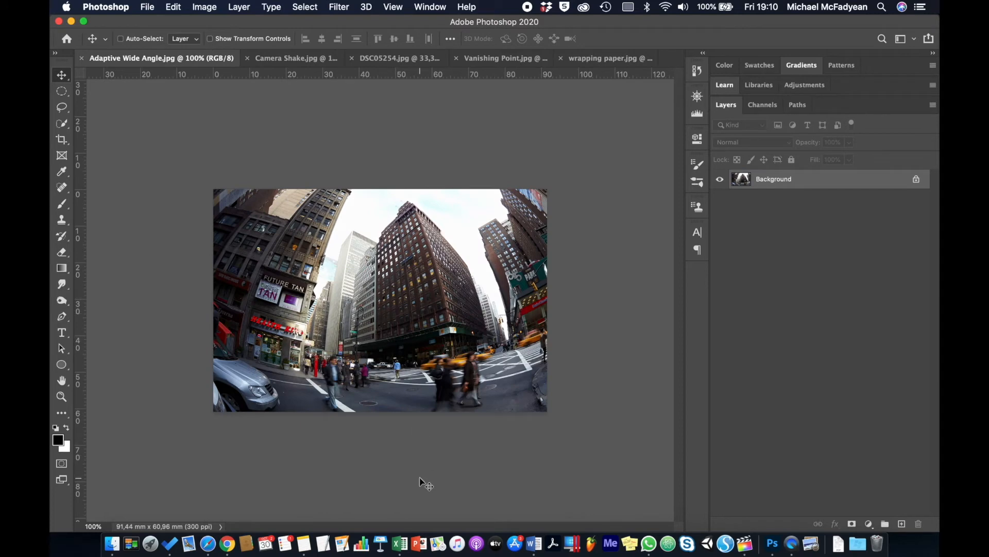
pyautogui.press('super+0')
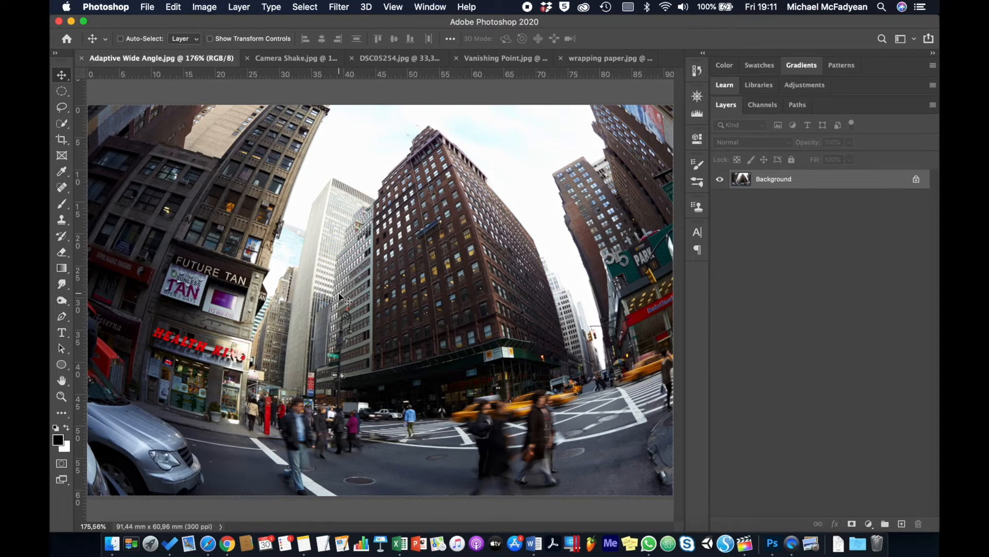
pyautogui.click(344, 8)
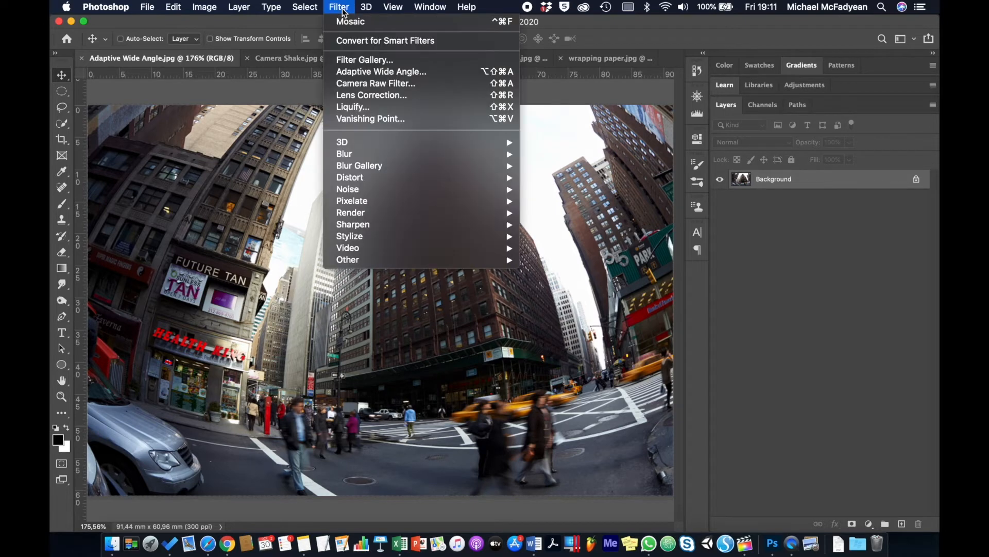
pyautogui.click(368, 72)
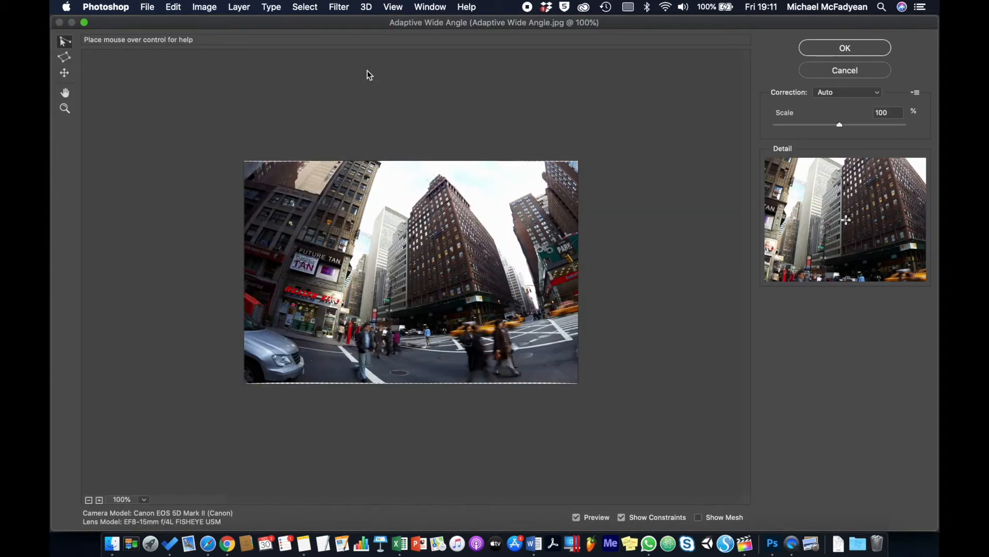
pyautogui.press('super+0')
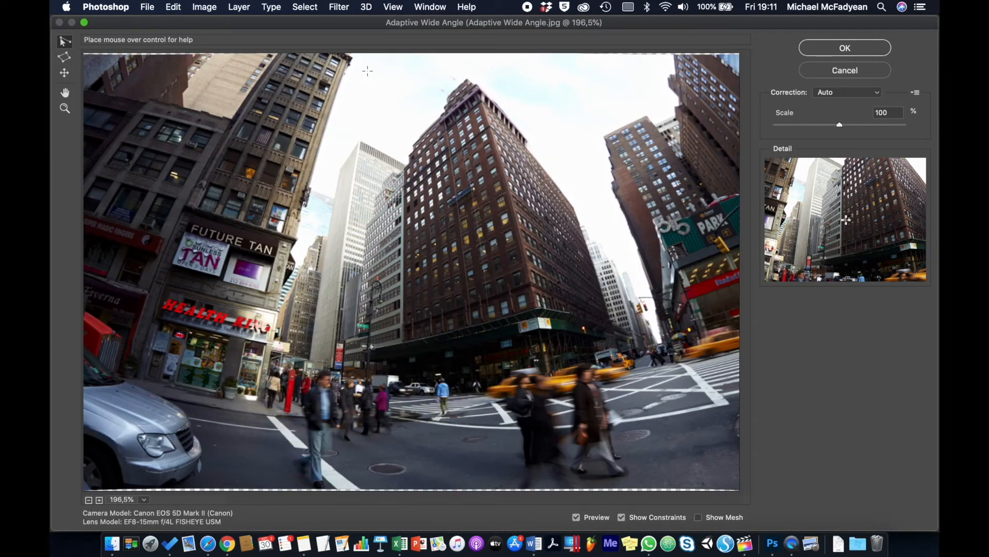
pyautogui.press('super+alt+0')
pyautogui.press('super+0')
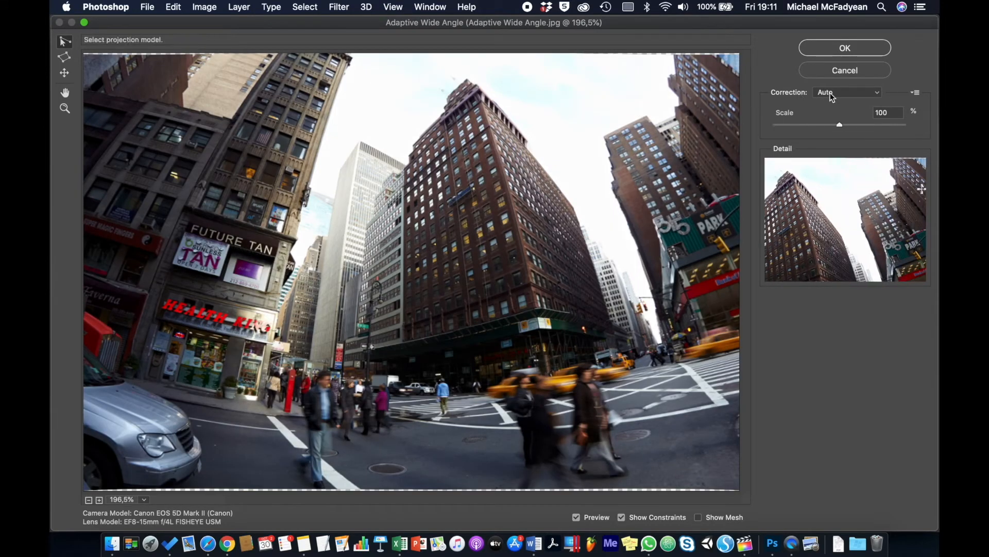
pyautogui.click(876, 93)
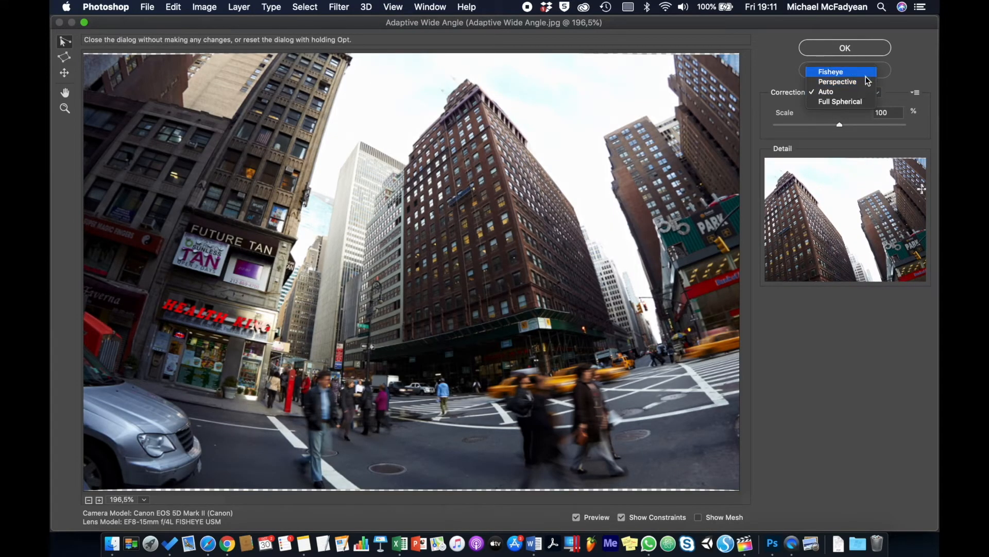
pyautogui.click(865, 72)
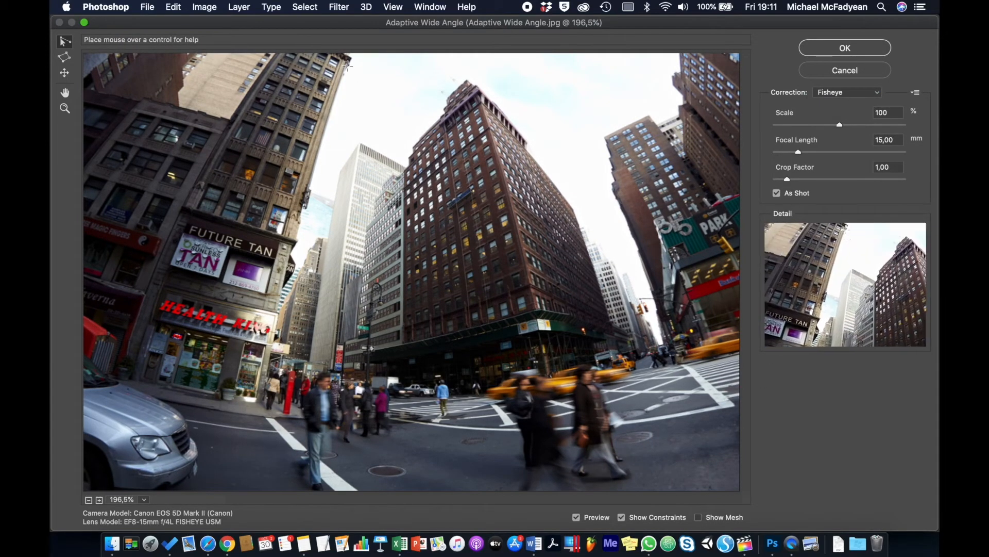
# Add constraint lines down the upright edges of the Future Tan building, the central brown building and the building by the PARK sign
pyautogui.click(346, 64)
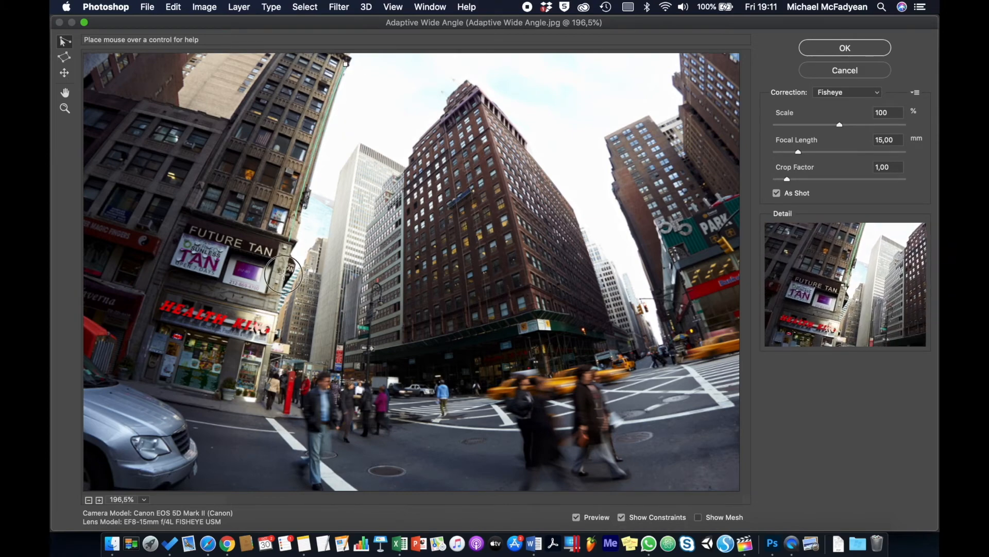
pyautogui.click(257, 401)
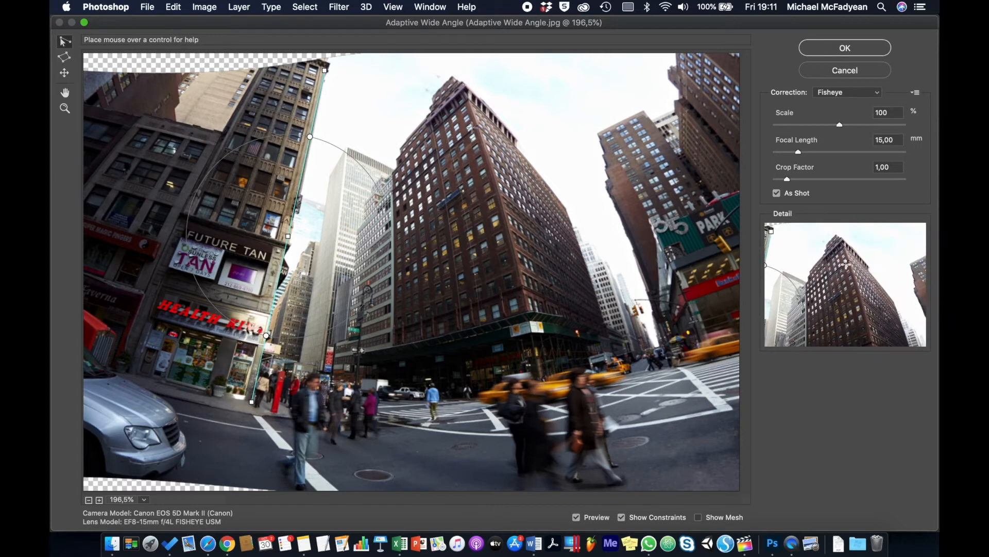
pyautogui.click(467, 96)
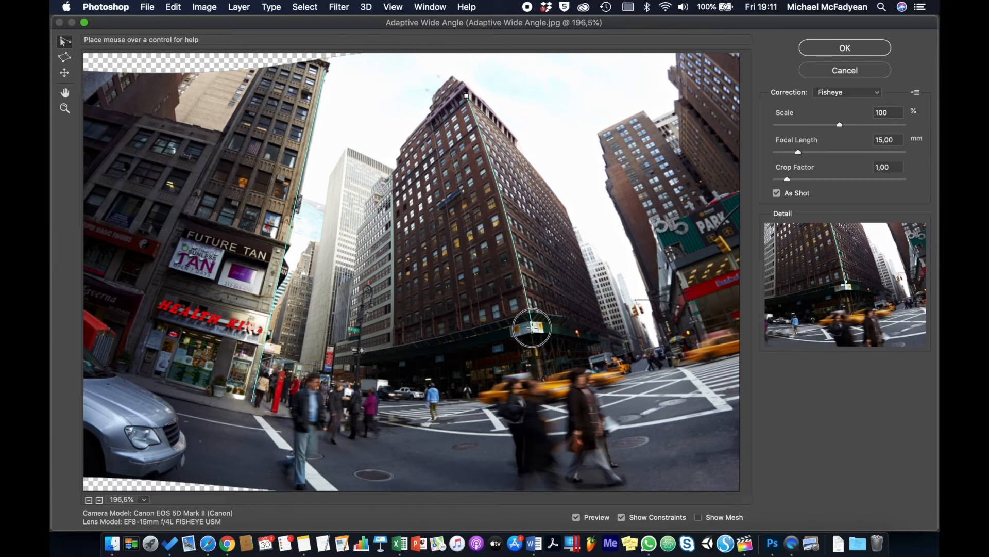
pyautogui.click(542, 379)
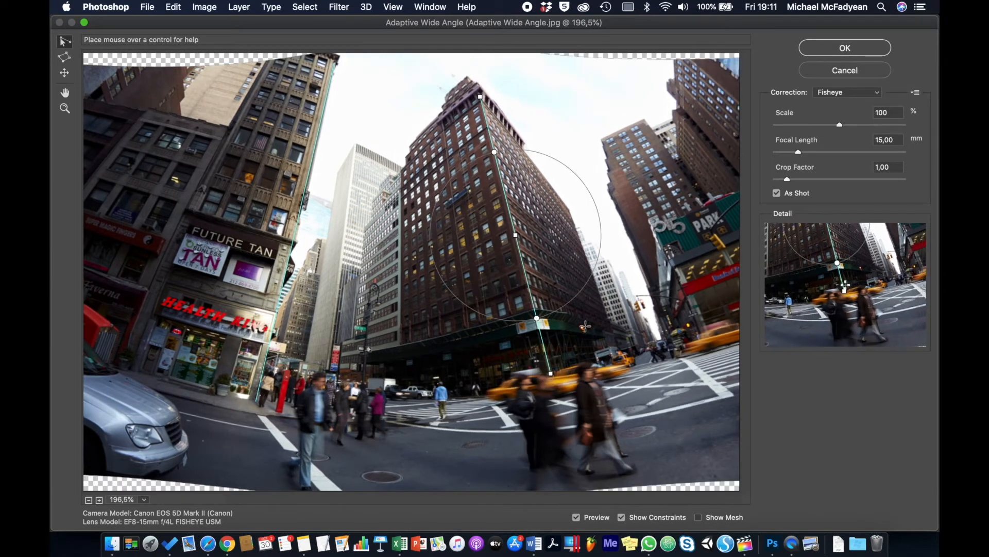
pyautogui.click(645, 122)
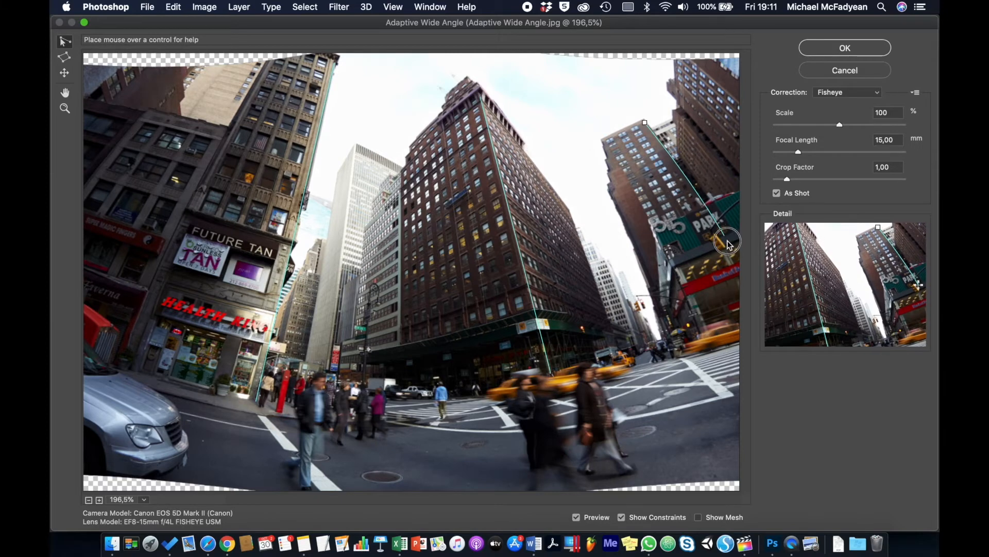
pyautogui.click(738, 274)
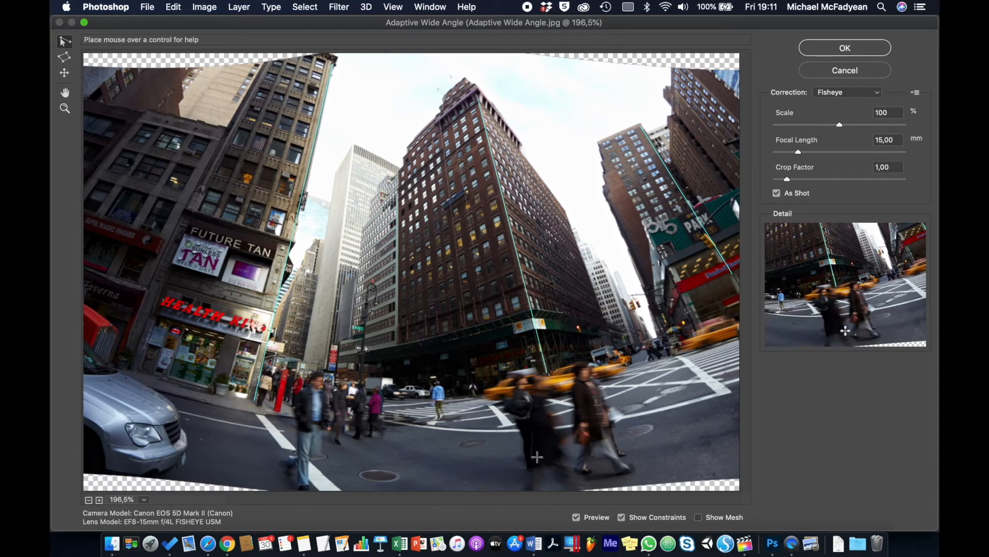
# Straighten the street with two end-to-end constraints, from the crosswalk to the middle of the road and from there to the silver car
pyautogui.click(386, 420)
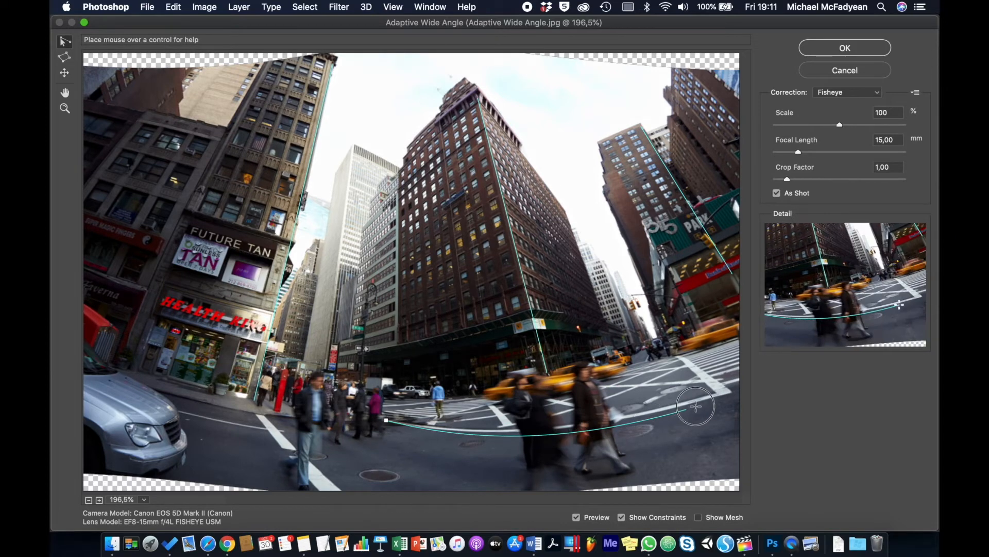
pyautogui.click(736, 393)
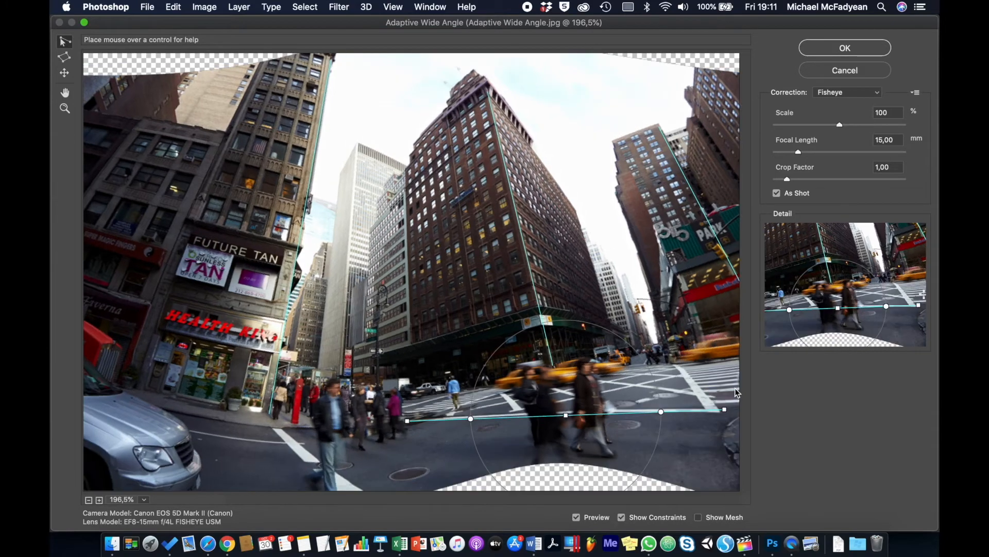
pyautogui.click(190, 415)
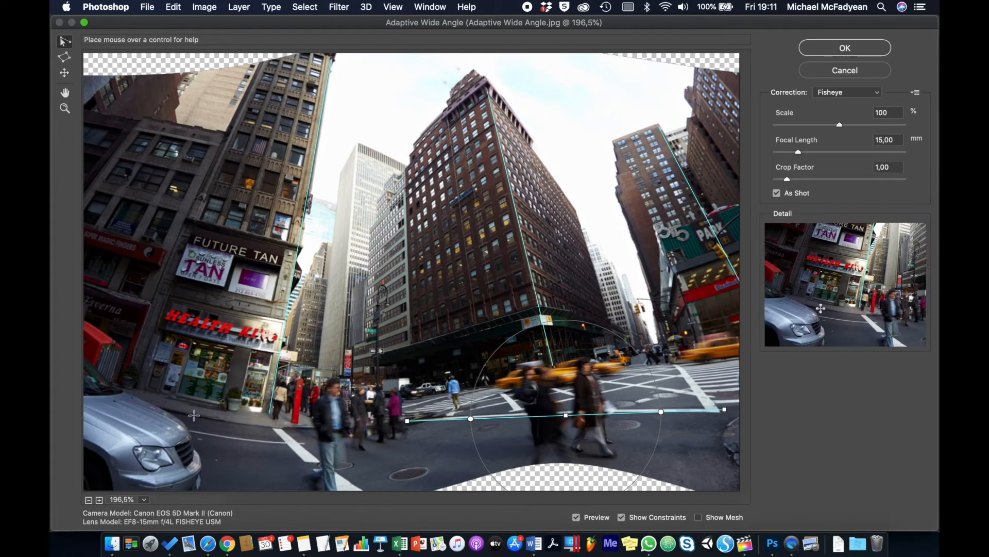
pyautogui.click(407, 418)
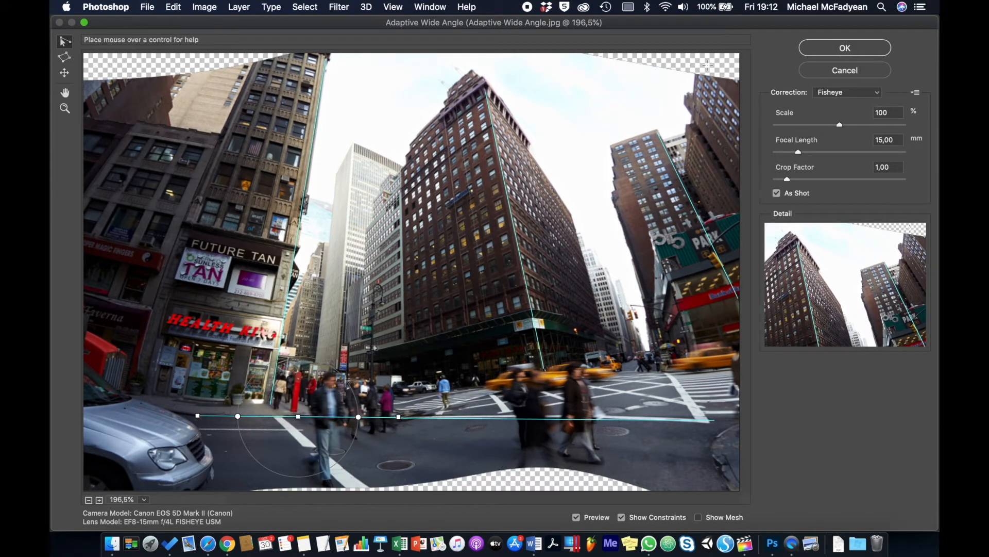
# Scale the corrected image to 117% and apply the Adaptive Wide Angle filter
pyautogui.moveTo(839, 124); pyautogui.dragTo(864, 131)
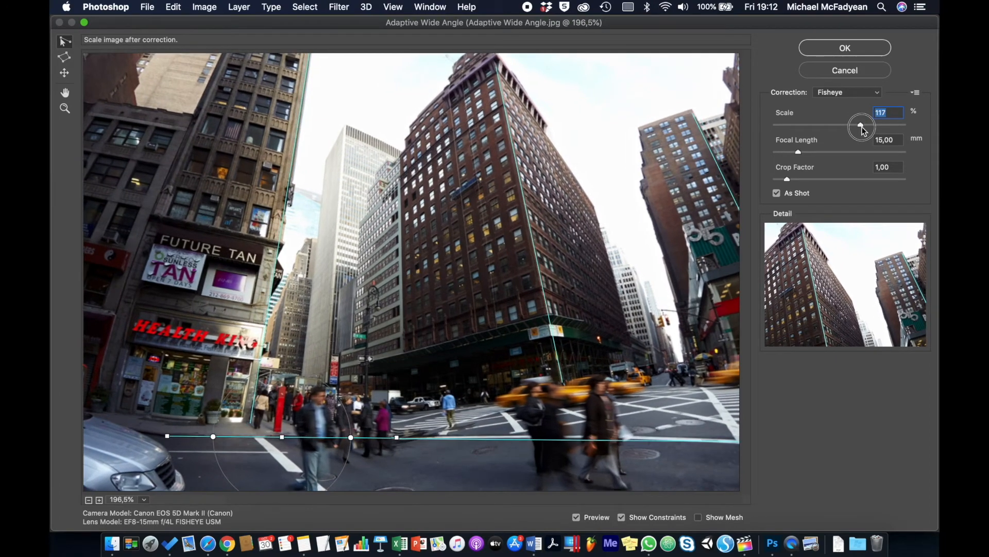
pyautogui.click(852, 48)
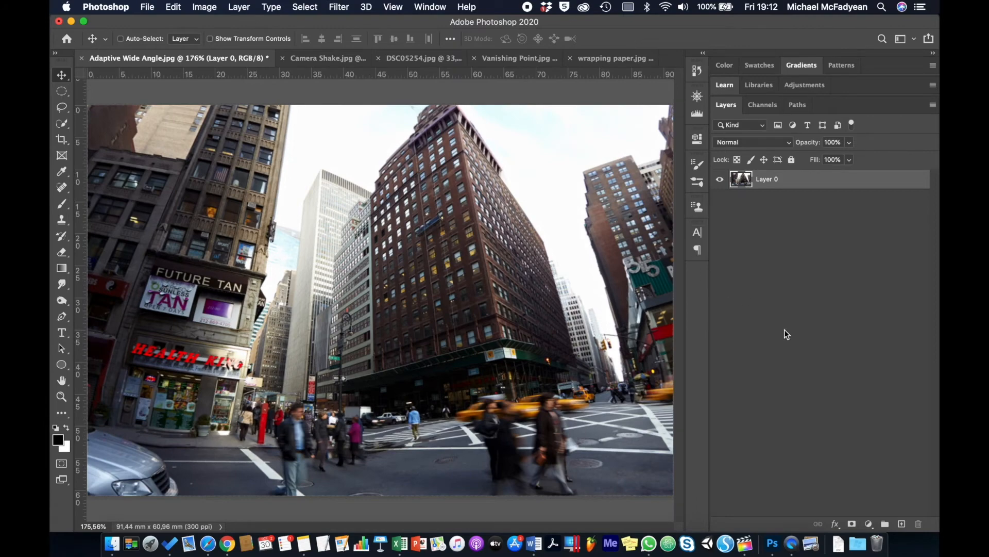
# Compare the corrected street photo with its original state, and close Adaptive Wide Angle.jpg without saving the changes
pyautogui.press('F12')
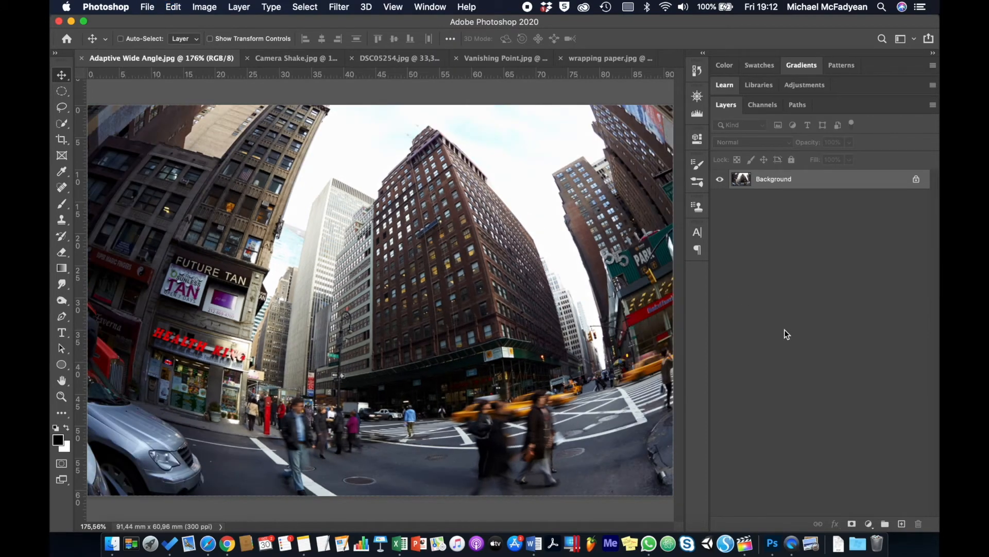
pyautogui.press('super+z')
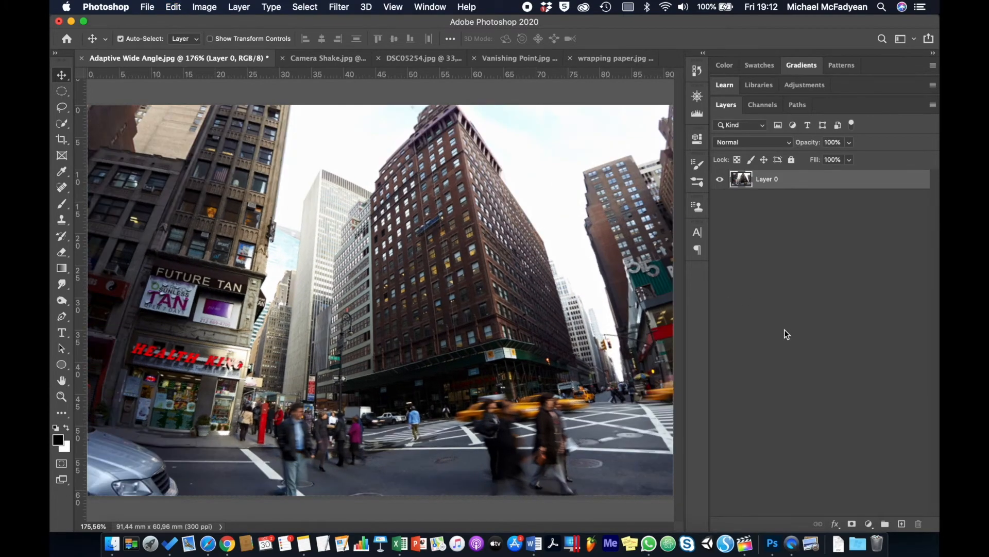
pyautogui.press('F12')
pyautogui.press('super+z')
pyautogui.click(81, 57)
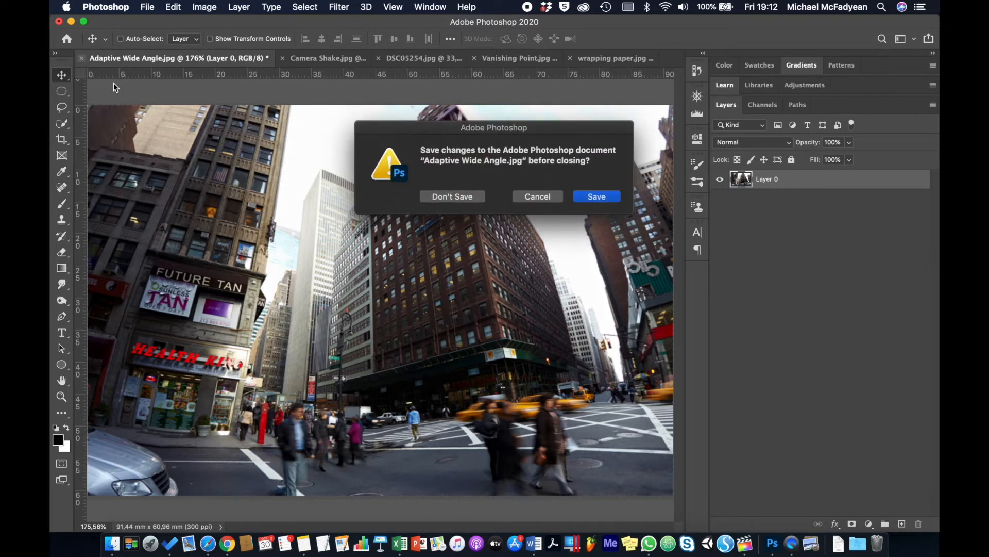
pyautogui.click(470, 197)
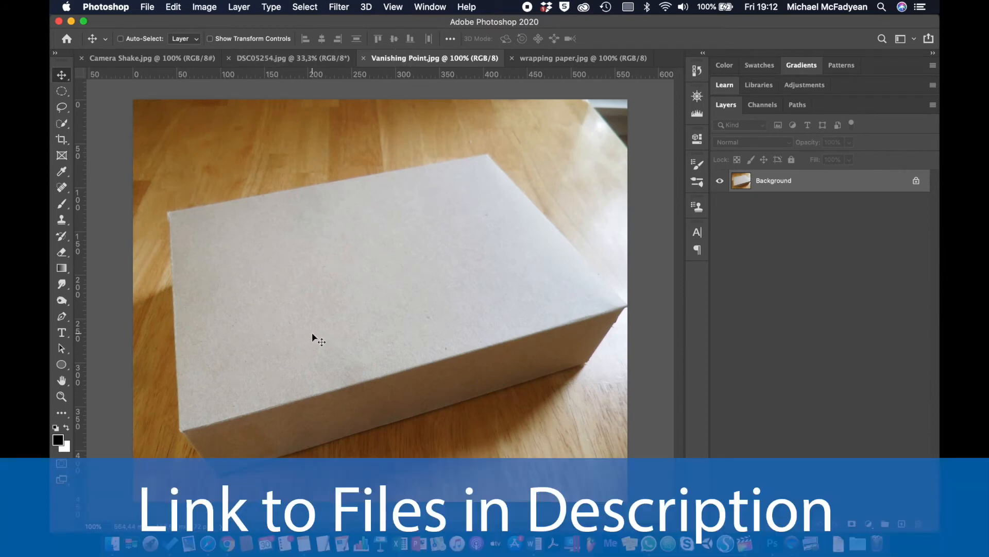
# Copy the entire red zigzag pattern from wrapping paper.jpg onto a new layer in Vanishing Point.jpg
pyautogui.click(549, 58)
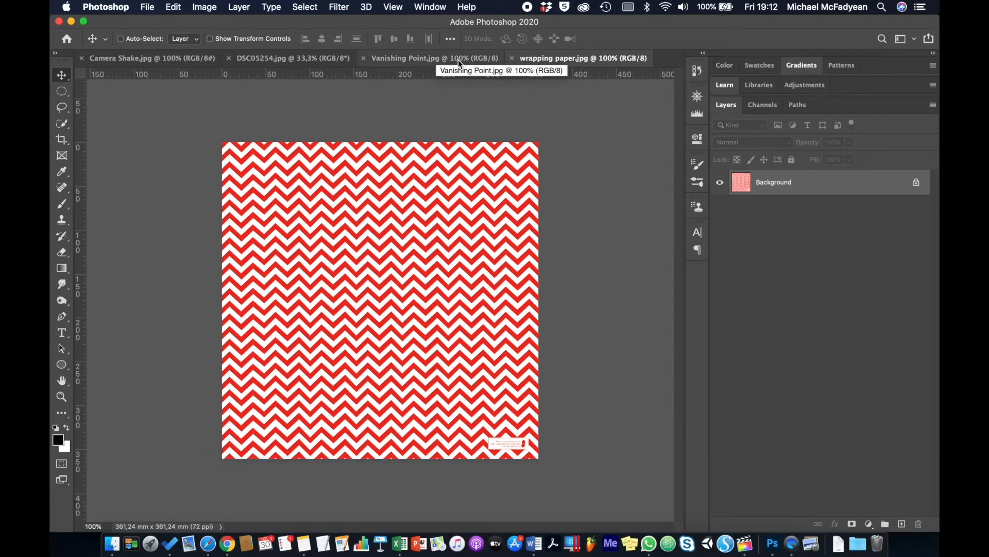
pyautogui.click(458, 59)
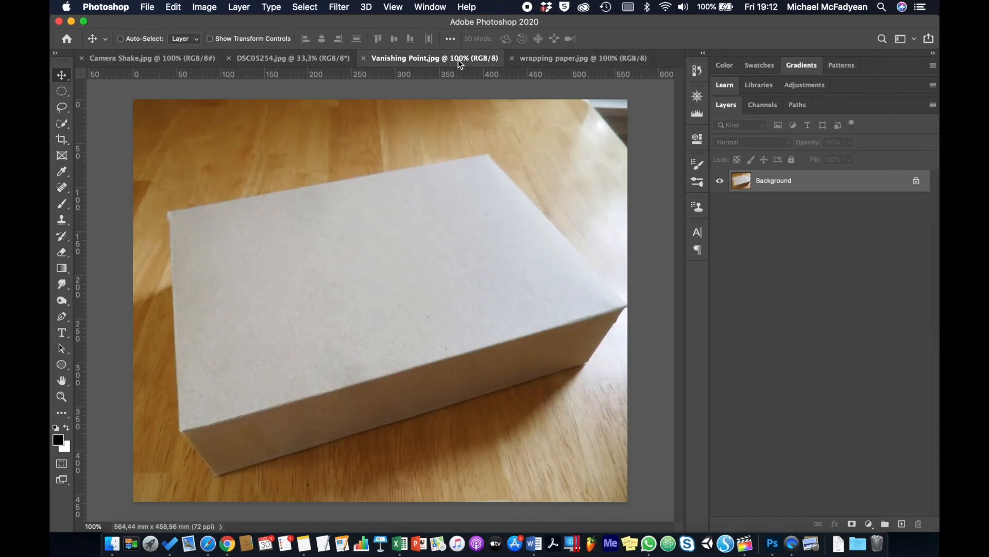
pyautogui.click(546, 60)
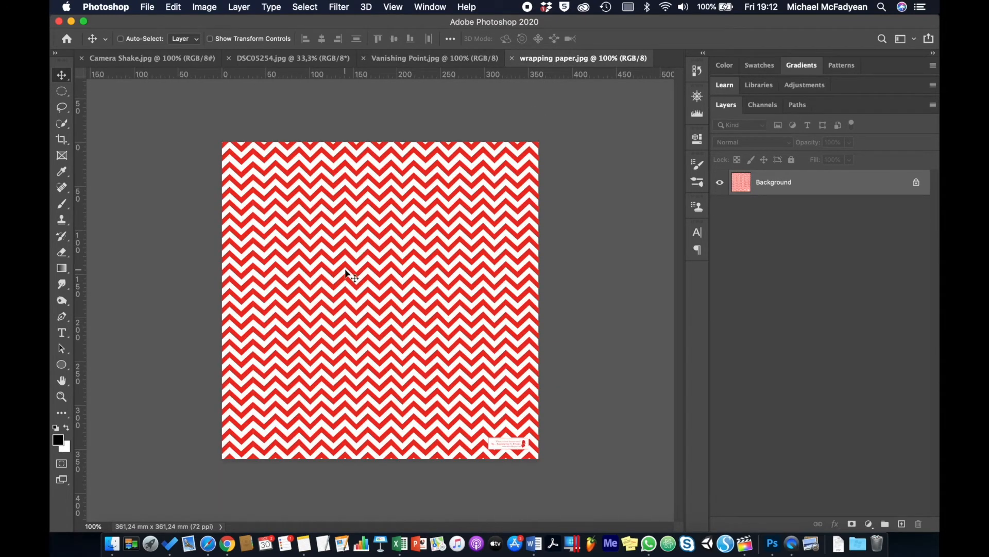
pyautogui.press('super+a')
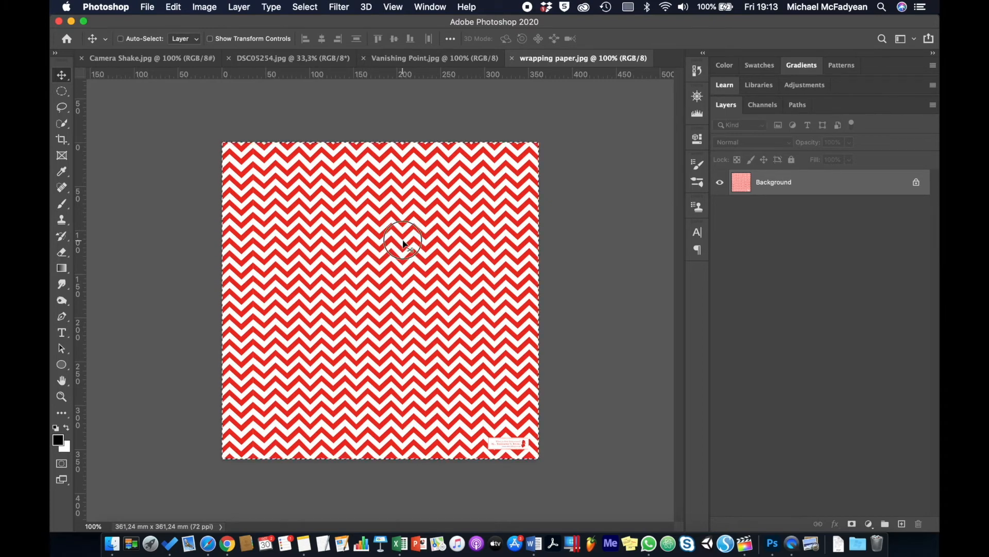
pyautogui.moveTo(406, 222); pyautogui.dragTo(375, 296)
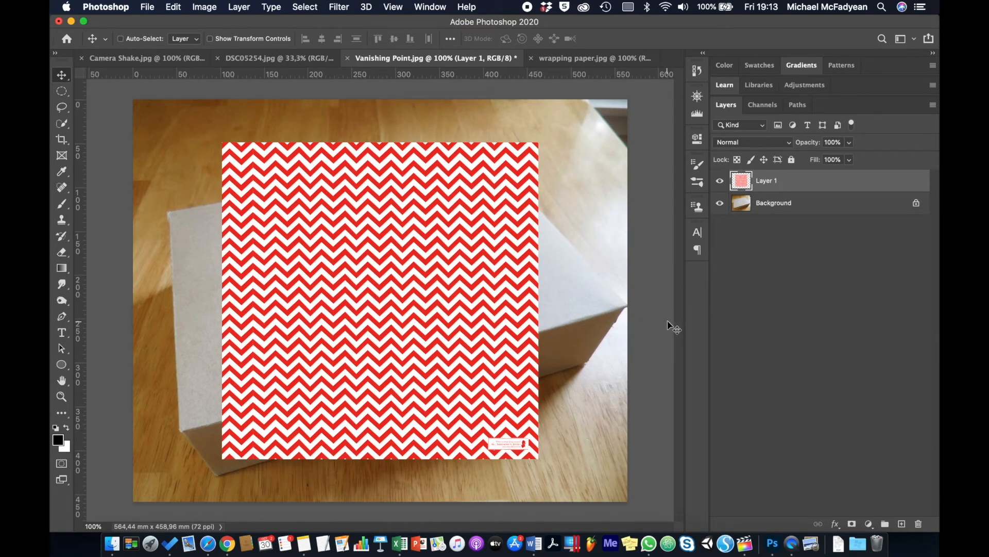
# Rename the pattern layer as Wrapping Paper
pyautogui.doubleClick(765, 182)
pyautogui.write('Wrapping Paper')
pyautogui.press('Return')
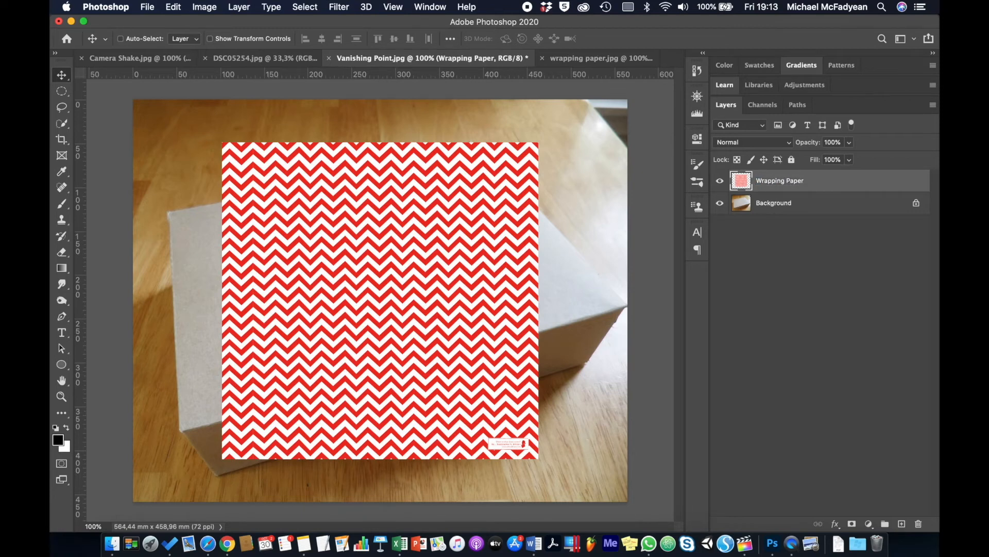
# Select the whole canvas and cut the pattern from the Wrapping Paper layer, leaving the layer empty
pyautogui.press('super+a')
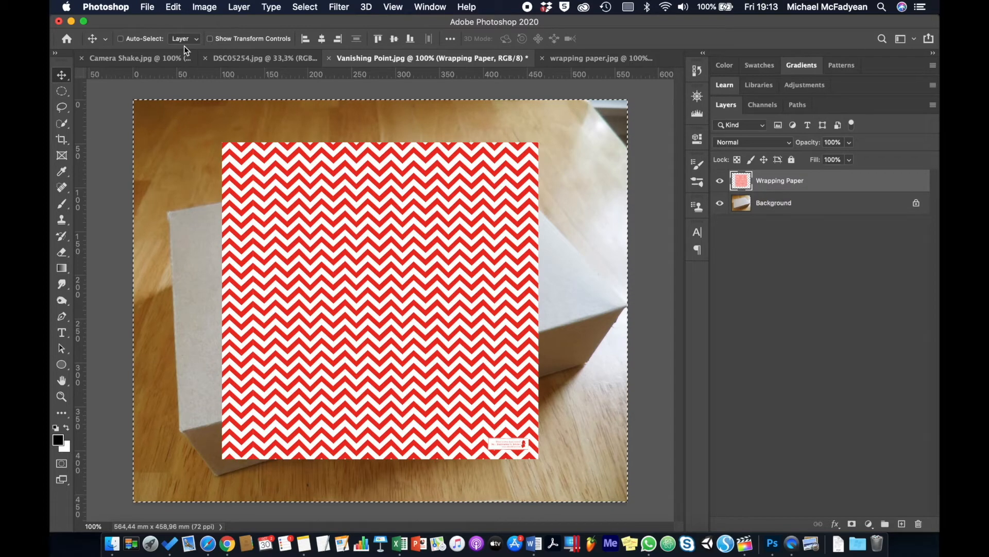
pyautogui.click(173, 7)
pyautogui.click(194, 87)
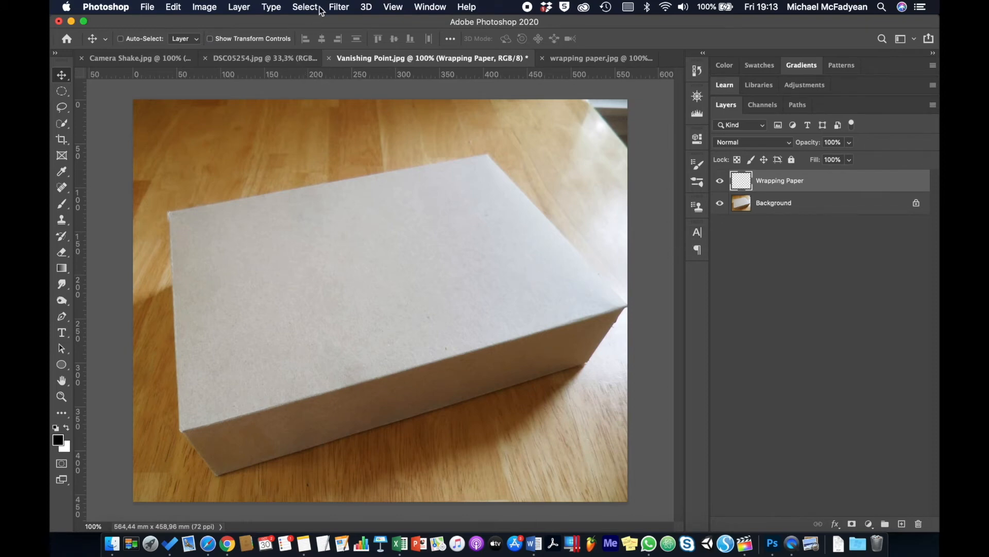
# Start the Vanishing Point filter and define a perspective plane matching the four corners of the box's top face
pyautogui.click(337, 7)
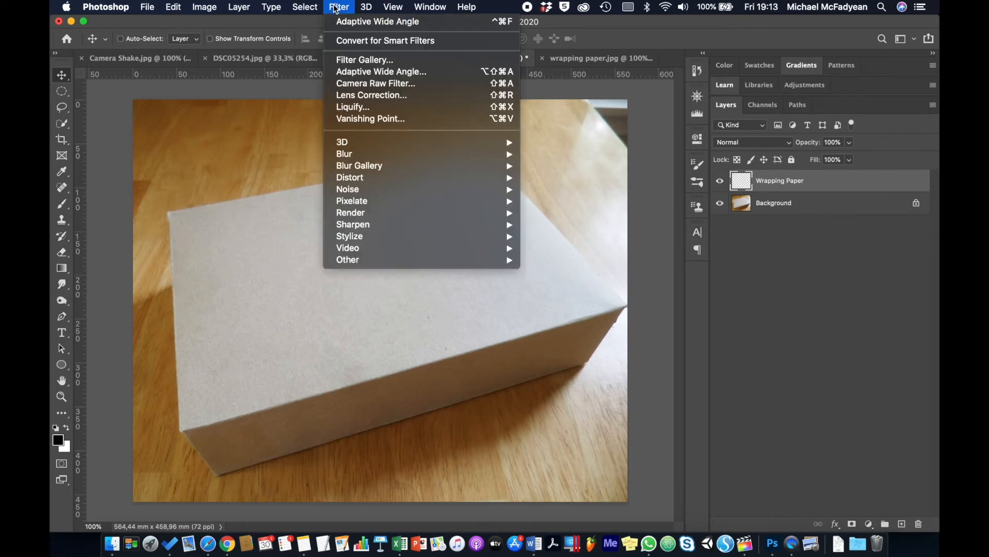
pyautogui.click(378, 119)
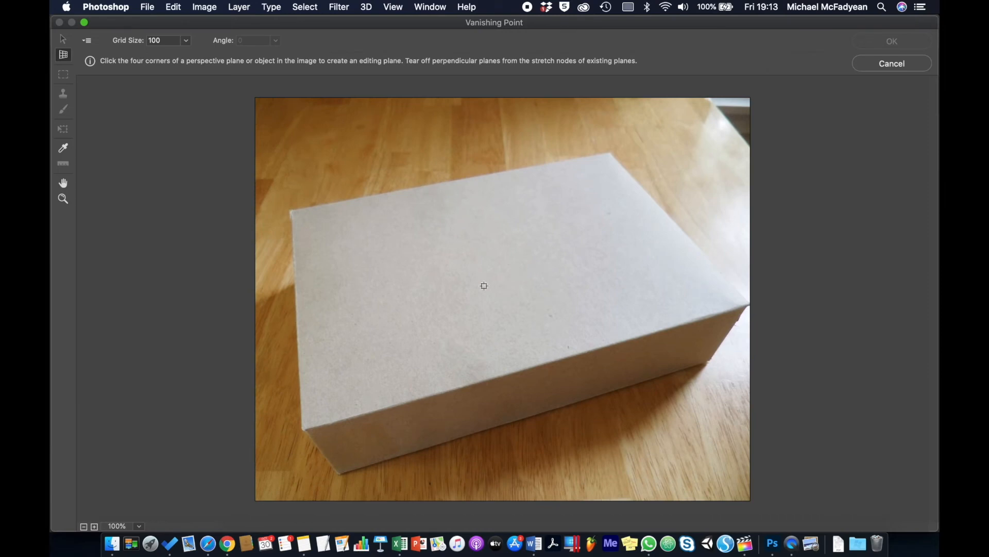
pyautogui.click(290, 211)
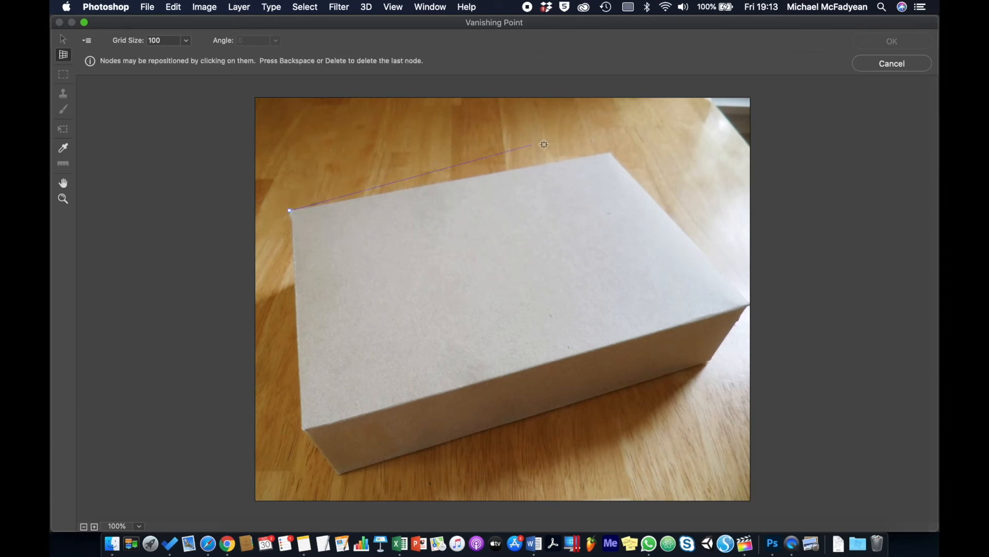
pyautogui.click(609, 154)
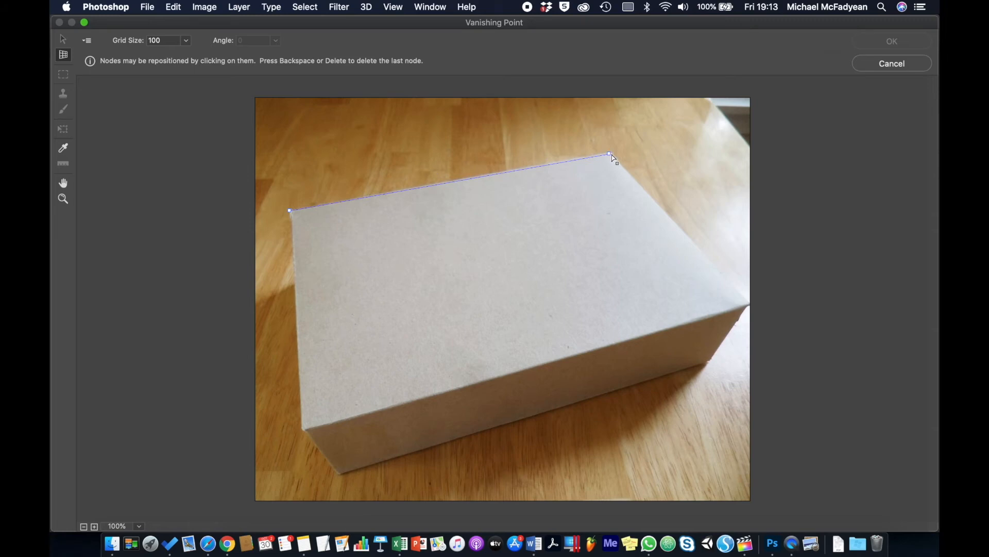
pyautogui.click(749, 302)
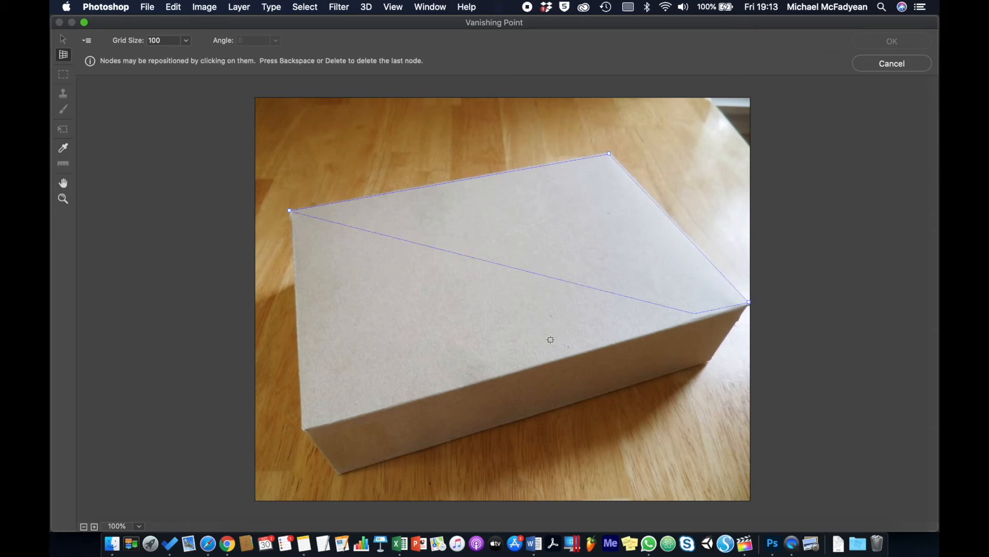
pyautogui.click(304, 427)
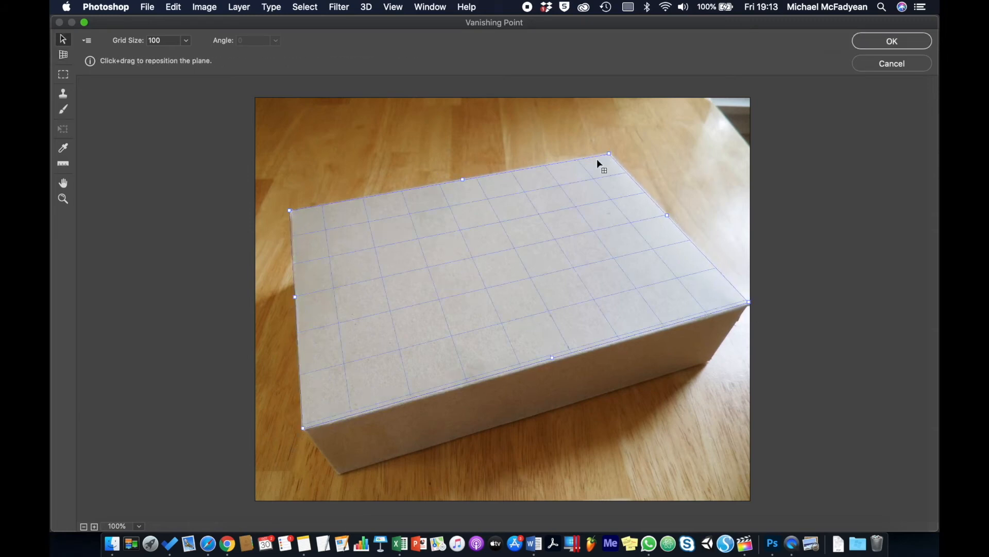
pyautogui.moveTo(610, 153); pyautogui.dragTo(611, 153)
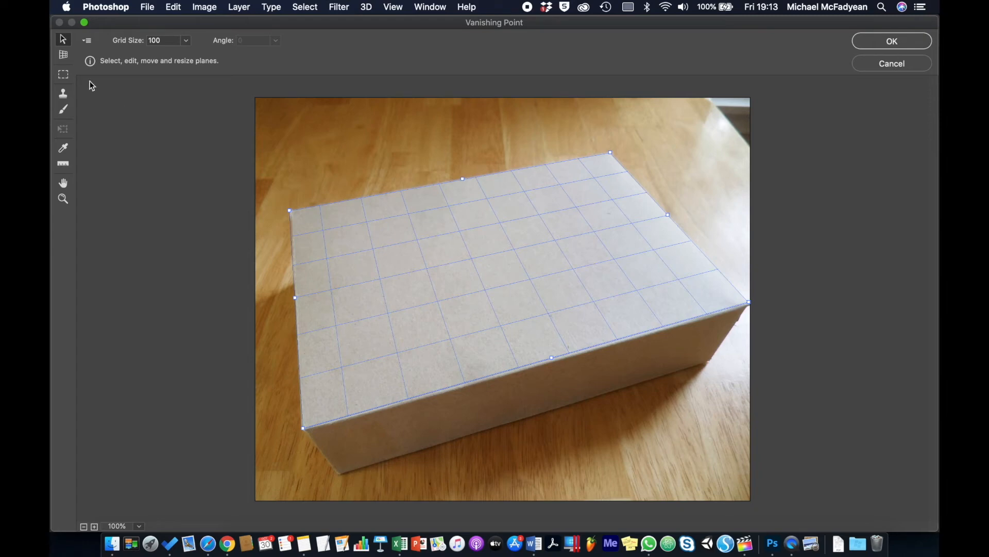
# Tear off a perpendicular plane from the top plane's front edge and align its lower corners with the box's front face
pyautogui.click(63, 54)
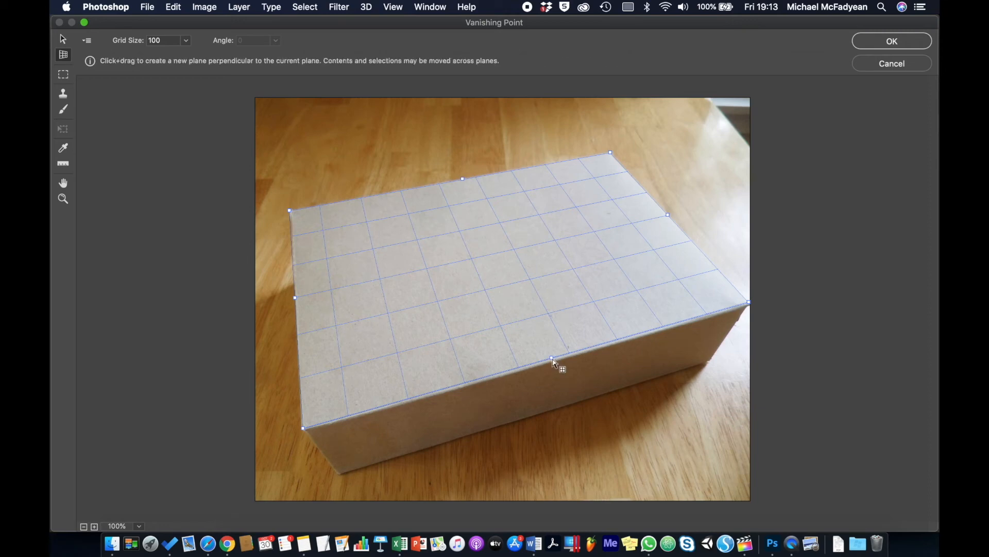
pyautogui.moveTo(553, 361); pyautogui.dragTo(565, 421)
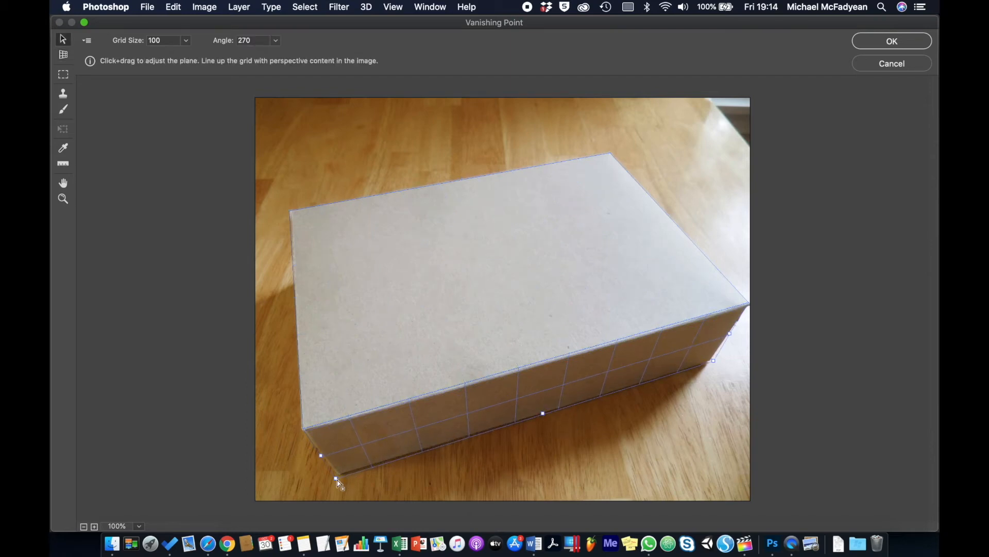
pyautogui.moveTo(338, 478); pyautogui.dragTo(343, 476)
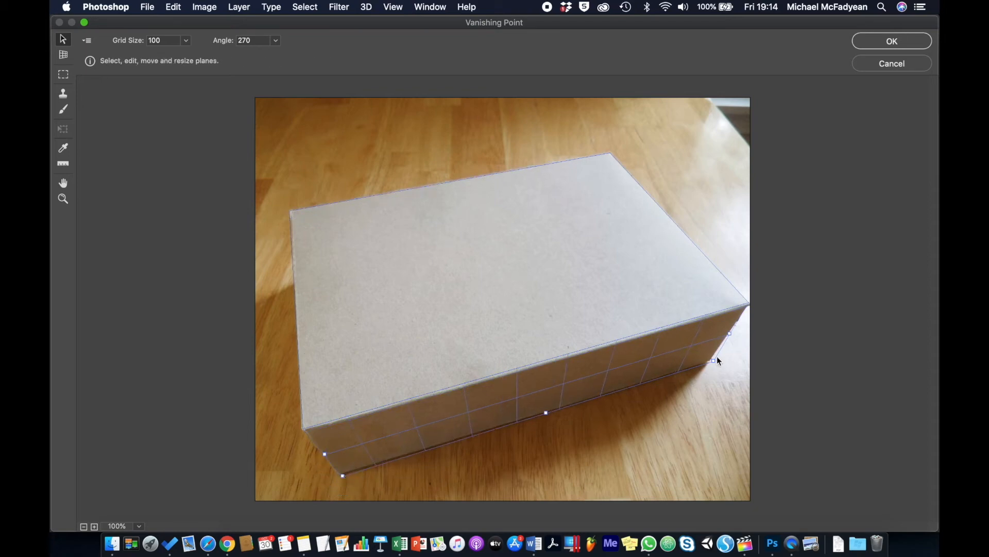
pyautogui.moveTo(713, 363); pyautogui.dragTo(712, 364)
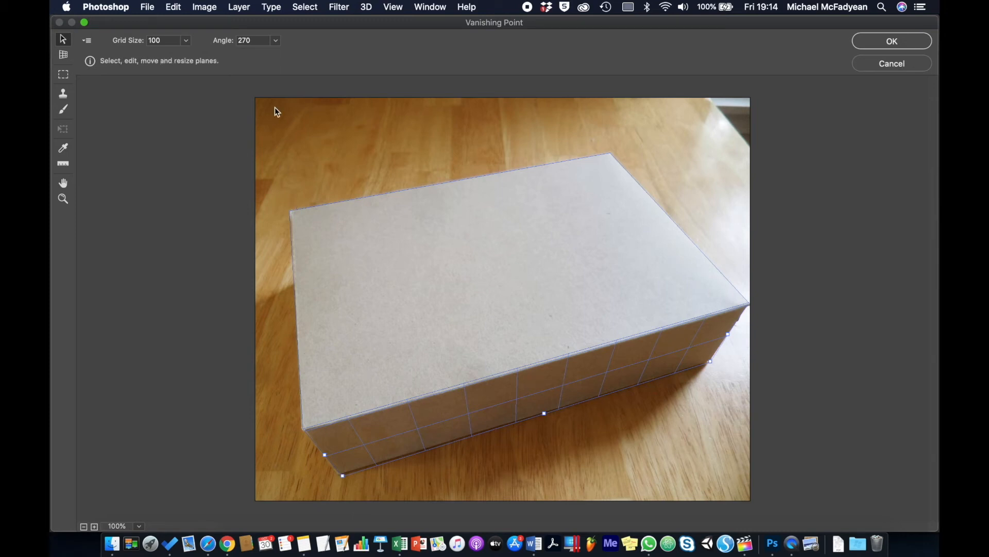
# Paste the red zigzag pattern, move it over the box's top and front planes, and apply the filter
pyautogui.click(179, 11)
pyautogui.click(178, 11)
pyautogui.press('super+v')
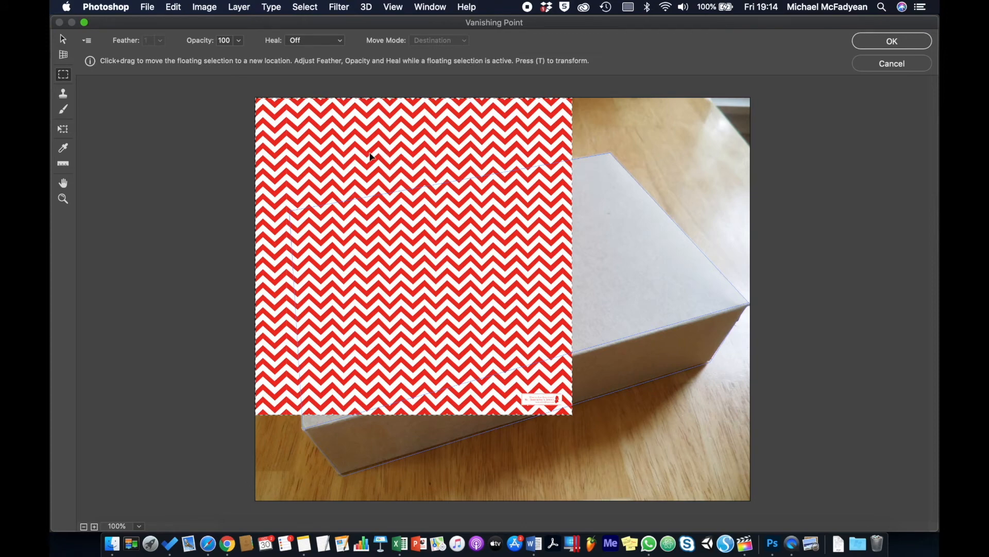
pyautogui.moveTo(379, 154); pyautogui.dragTo(442, 207)
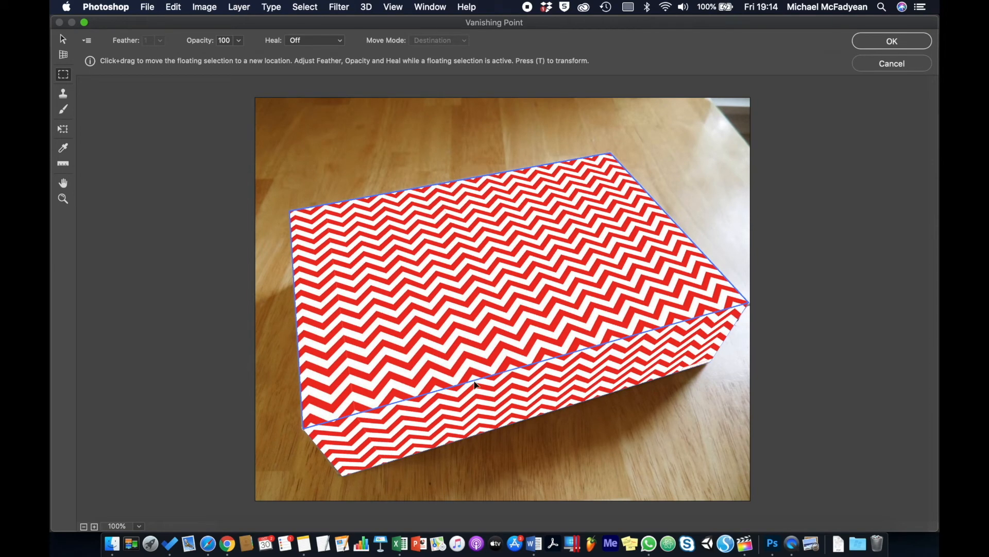
pyautogui.click(874, 42)
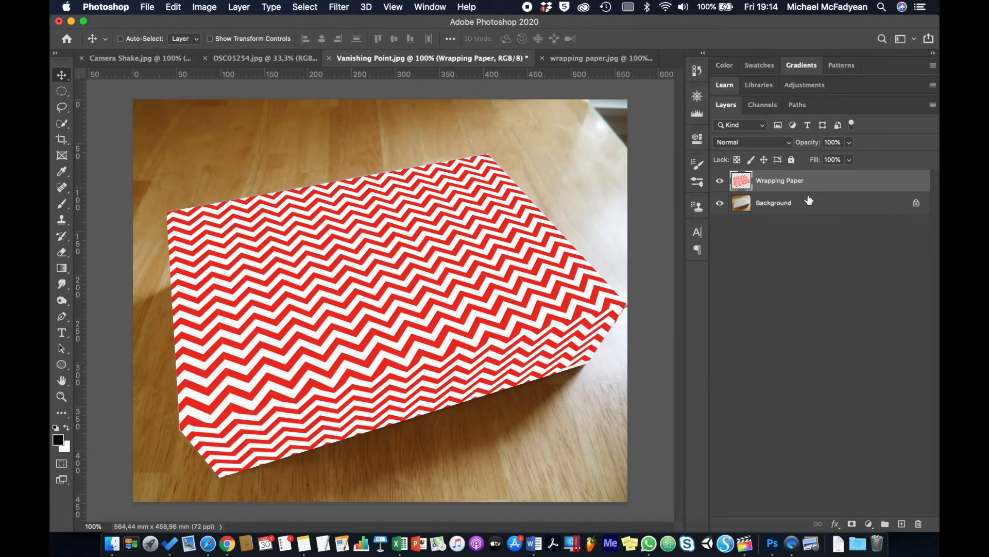
# Set the Wrapping Paper layer's blend mode to Multiply and compare the box with and without the layer
pyautogui.click(783, 143)
pyautogui.click(769, 180)
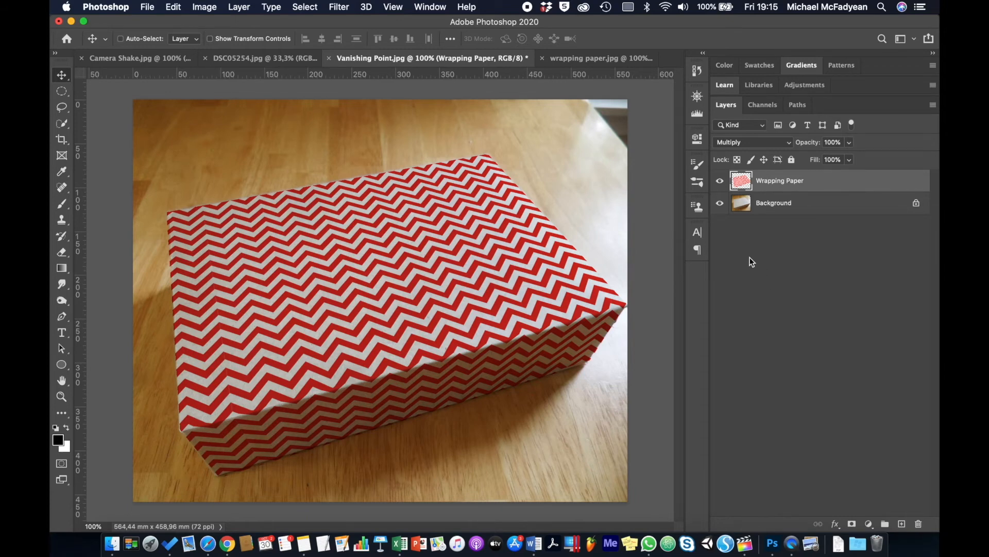
pyautogui.click(720, 181)
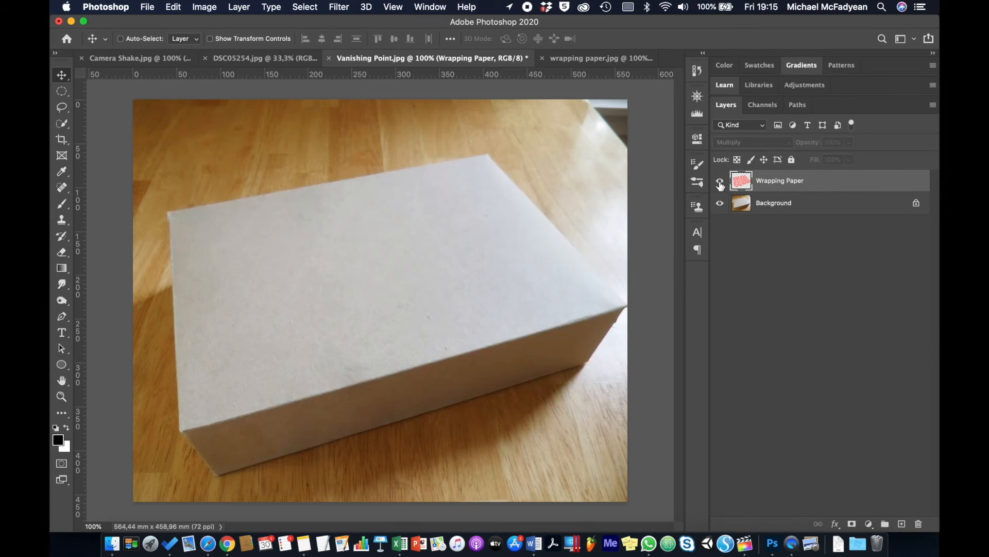
pyautogui.click(720, 181)
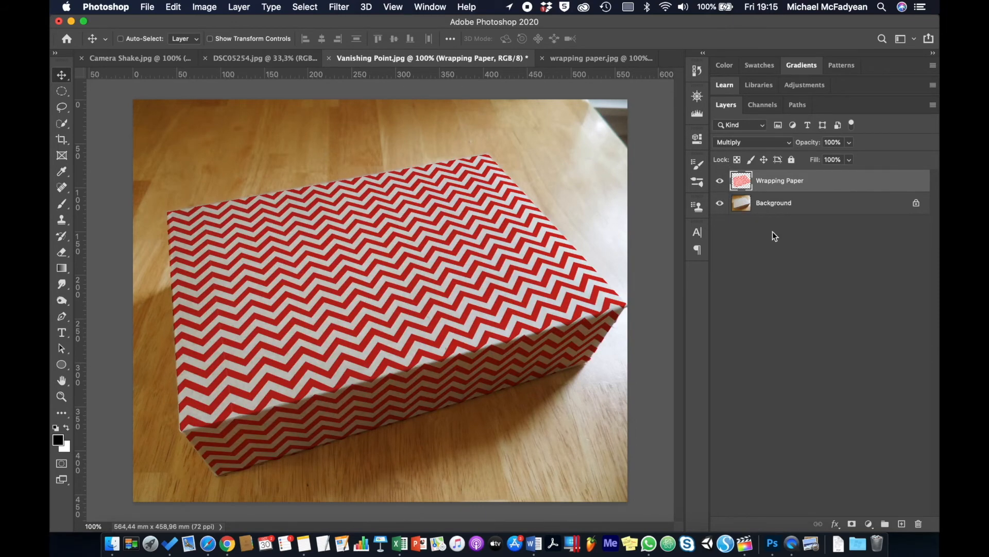
# Close Vanishing Point.jpg without saving the changes, and close wrapping paper.jpg
pyautogui.click(331, 57)
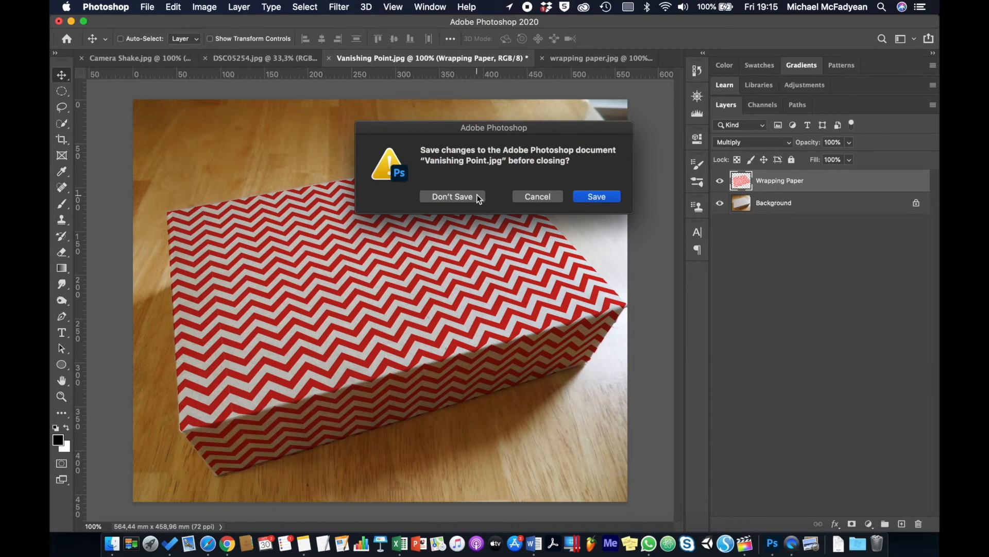
pyautogui.click(470, 197)
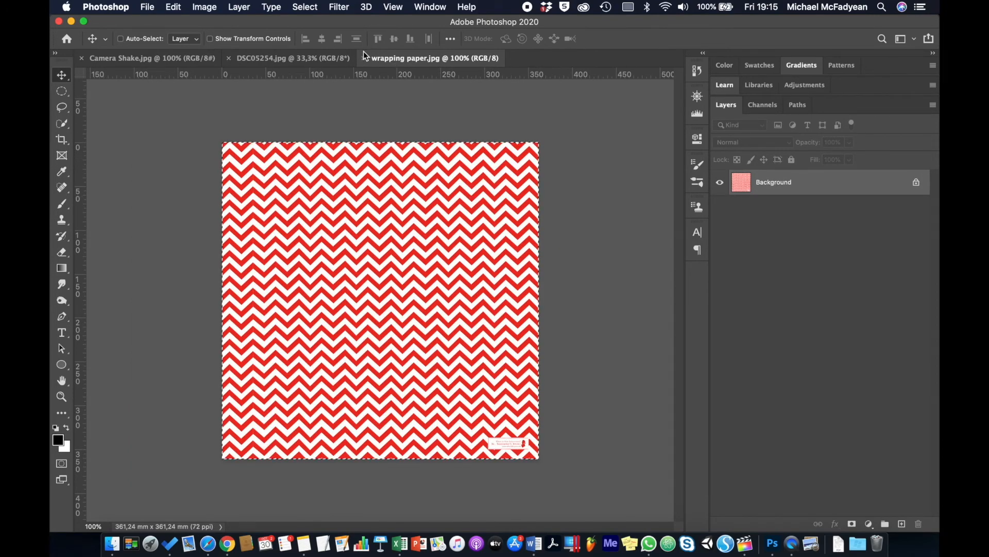
pyautogui.click(364, 58)
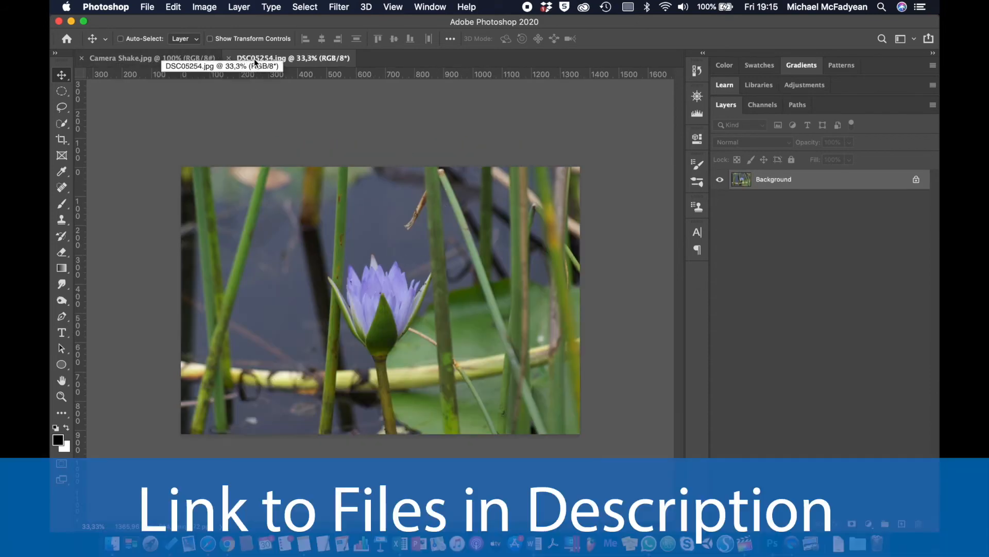
# Start a Field Blur on the water lily photo DSC05254.jpg and reduce the blur of the pin on the flower
pyautogui.scroll(3, 409, 268)
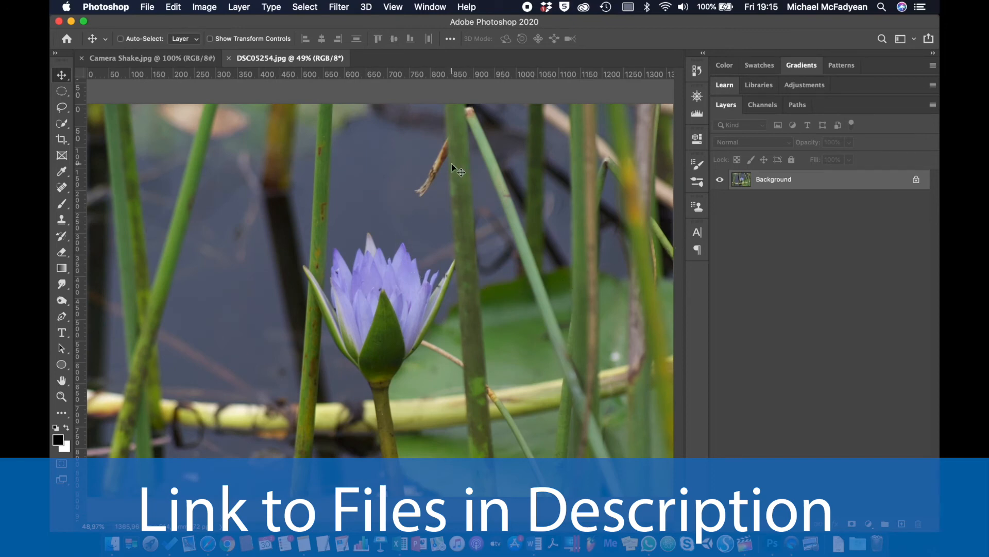
pyautogui.click(340, 7)
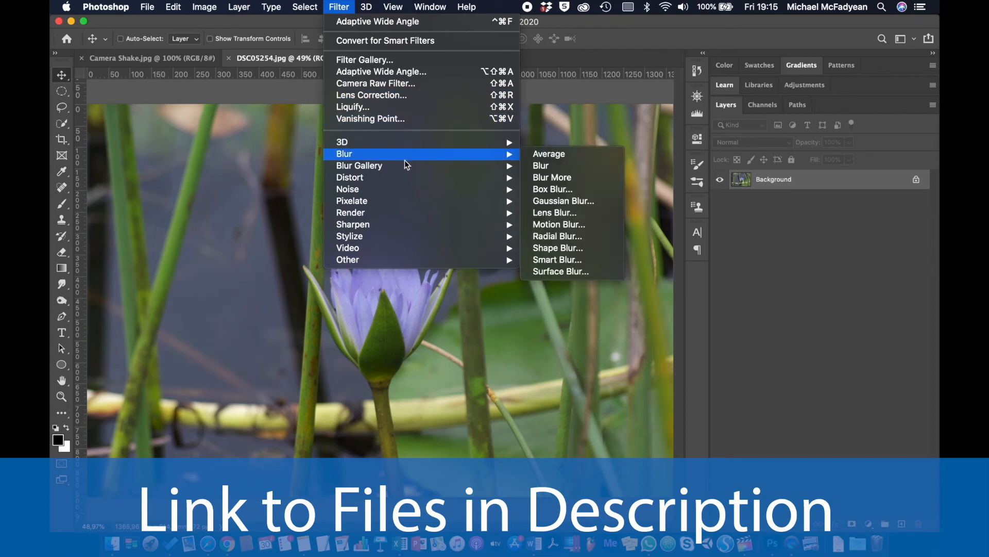
pyautogui.moveTo(405, 164)
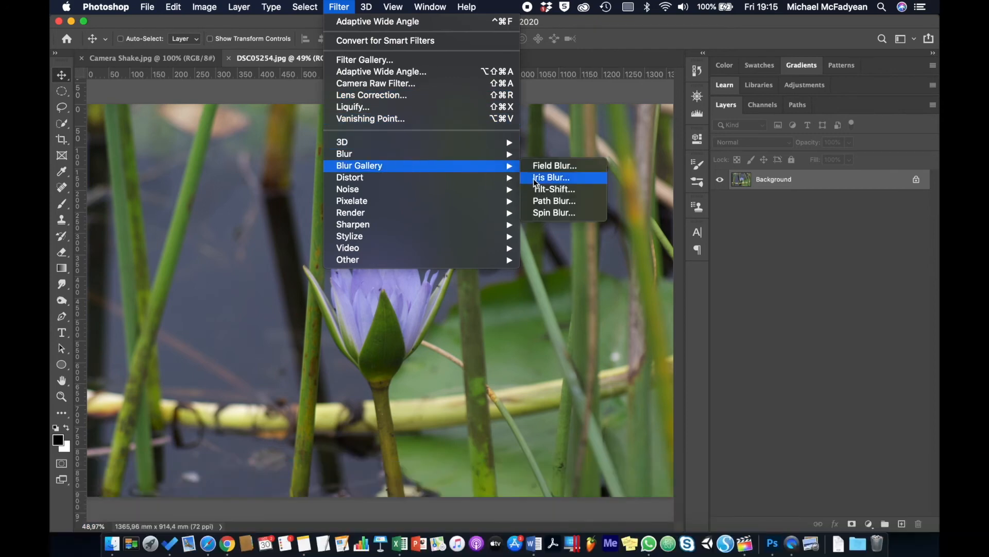
pyautogui.click(546, 166)
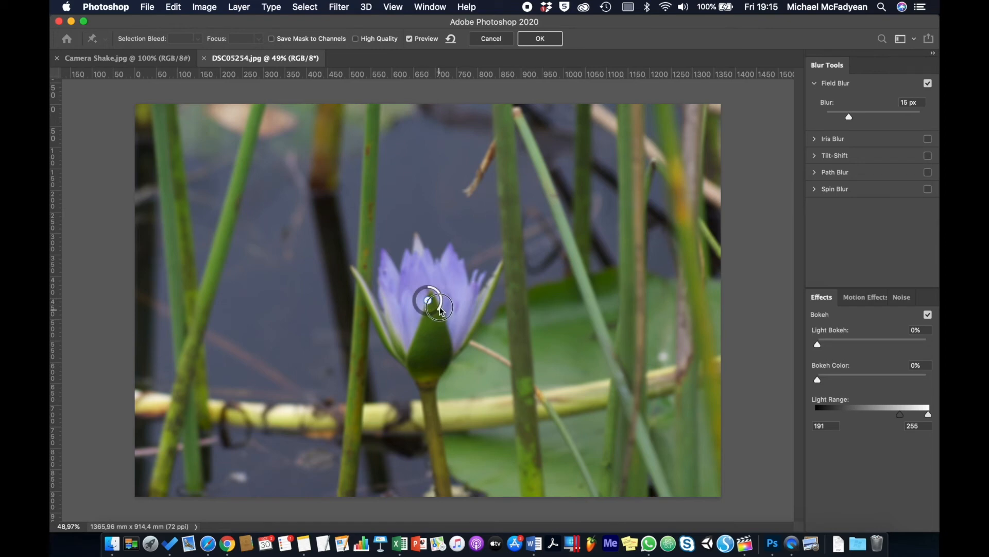
pyautogui.moveTo(439, 287)
pyautogui.mouseDown()
pyautogui.moveTo(431, 285)
pyautogui.moveTo(438, 291)
pyautogui.mouseUp()
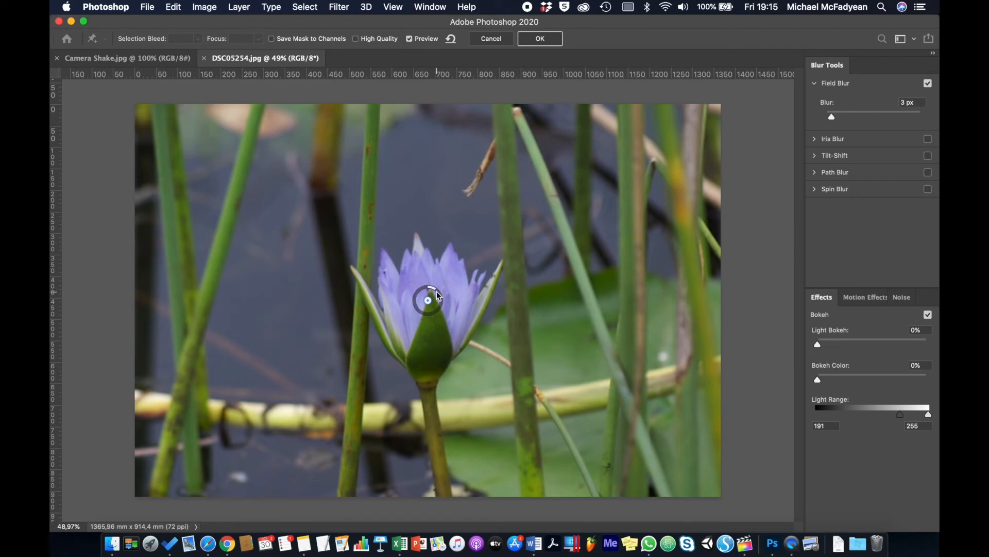
pyautogui.moveTo(431, 293)
pyautogui.mouseDown()
pyautogui.moveTo(410, 302)
pyautogui.moveTo(440, 299)
pyautogui.moveTo(429, 293)
pyautogui.moveTo(430, 303)
pyautogui.mouseUp()
# Add two blur pins among the stems to the right of the flower, setting the lower one to about 52 px
pyautogui.click(560, 210)
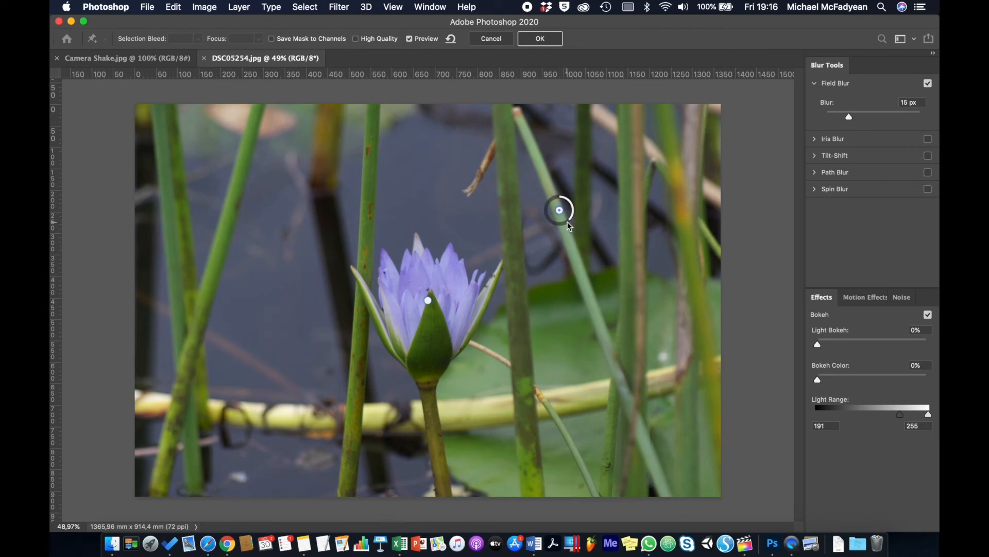
pyautogui.moveTo(561, 221); pyautogui.dragTo(533, 238)
pyautogui.click(520, 421)
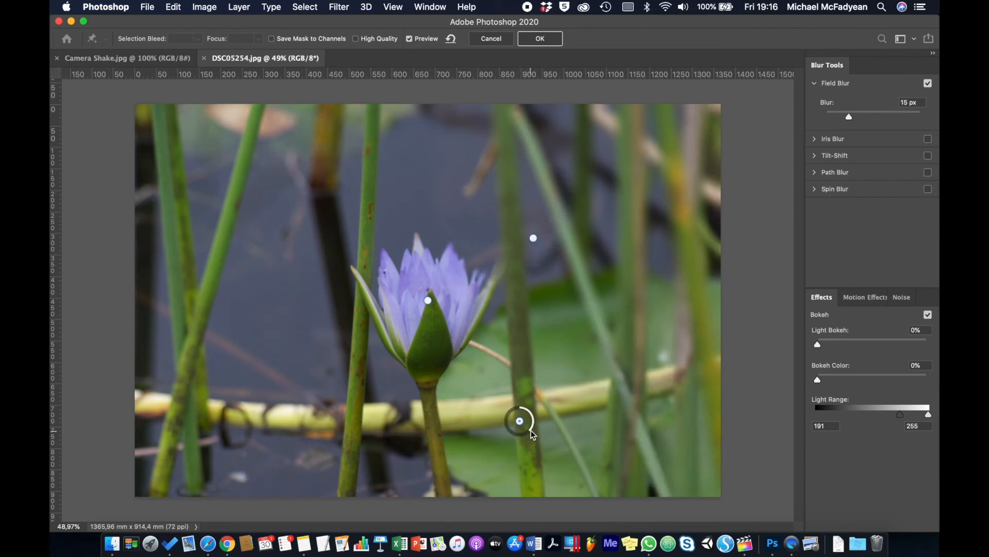
pyautogui.moveTo(531, 432); pyautogui.dragTo(514, 429)
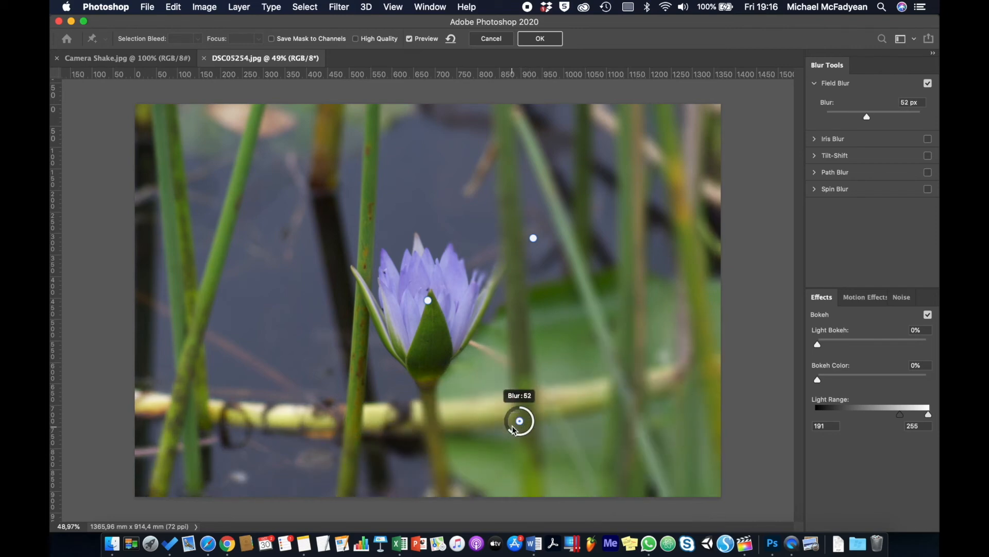
# Add two blur pins to the left of the flower, setting the upper one to 77 px and the lower one to 98 px
pyautogui.click(305, 225)
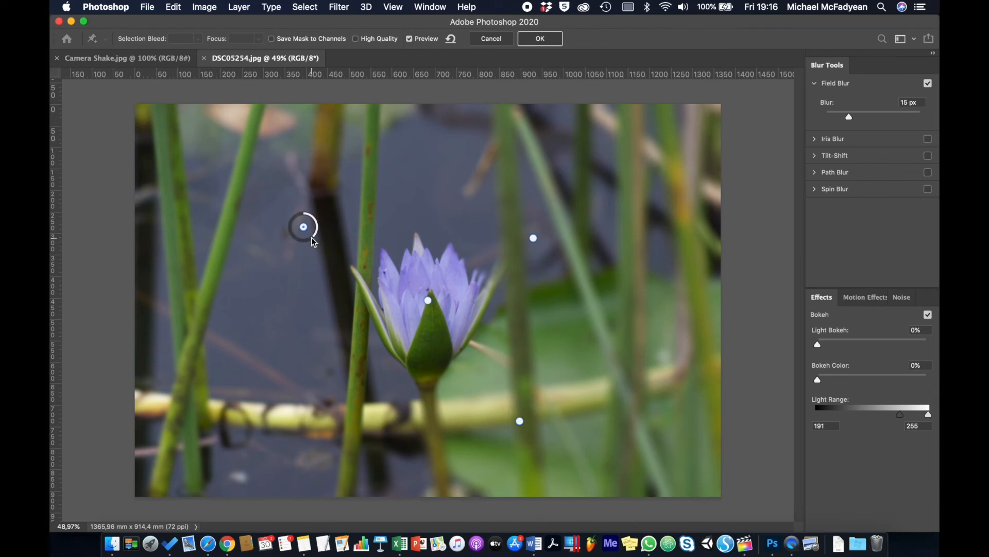
pyautogui.moveTo(304, 242); pyautogui.dragTo(292, 243)
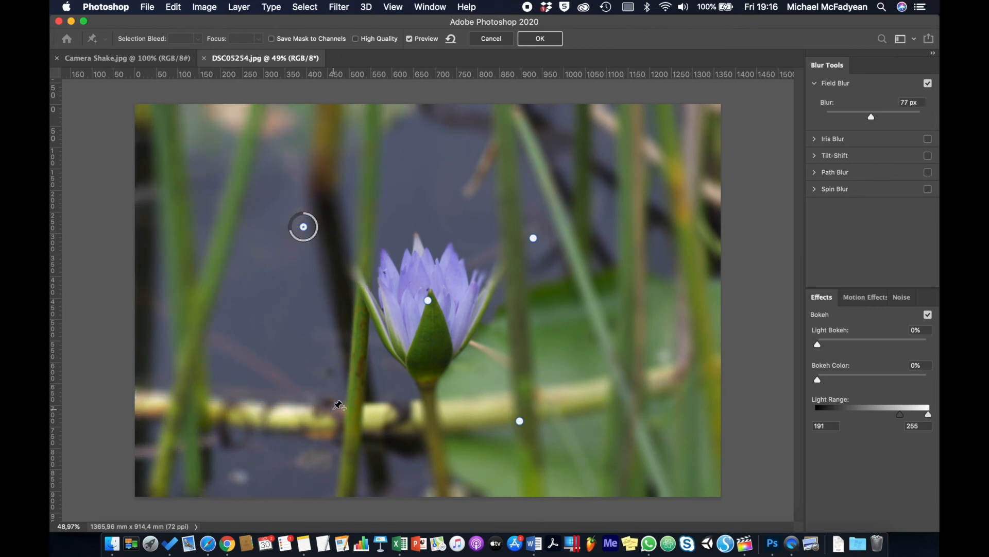
pyautogui.click(333, 409)
pyautogui.moveTo(345, 421); pyautogui.dragTo(320, 442)
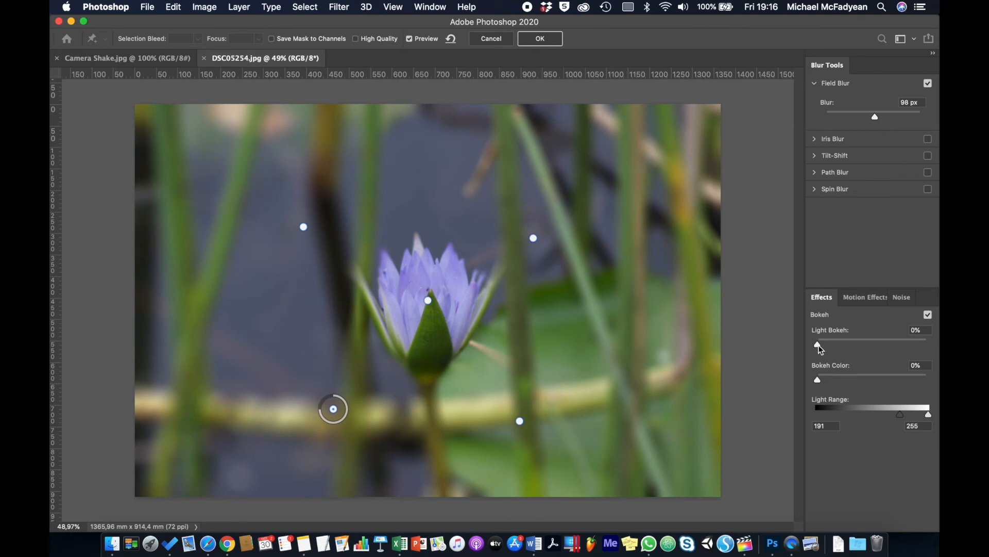
# Set the Light Bokeh to 42% and the Bokeh Color to 27%
pyautogui.moveTo(819, 349); pyautogui.dragTo(864, 352)
pyautogui.moveTo(868, 348); pyautogui.dragTo(864, 346)
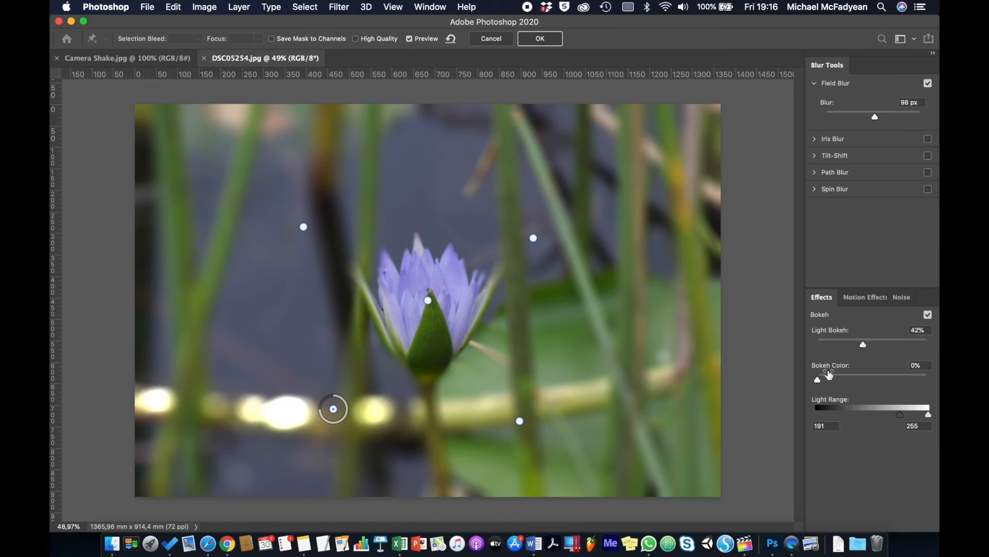
pyautogui.moveTo(819, 382); pyautogui.dragTo(849, 384)
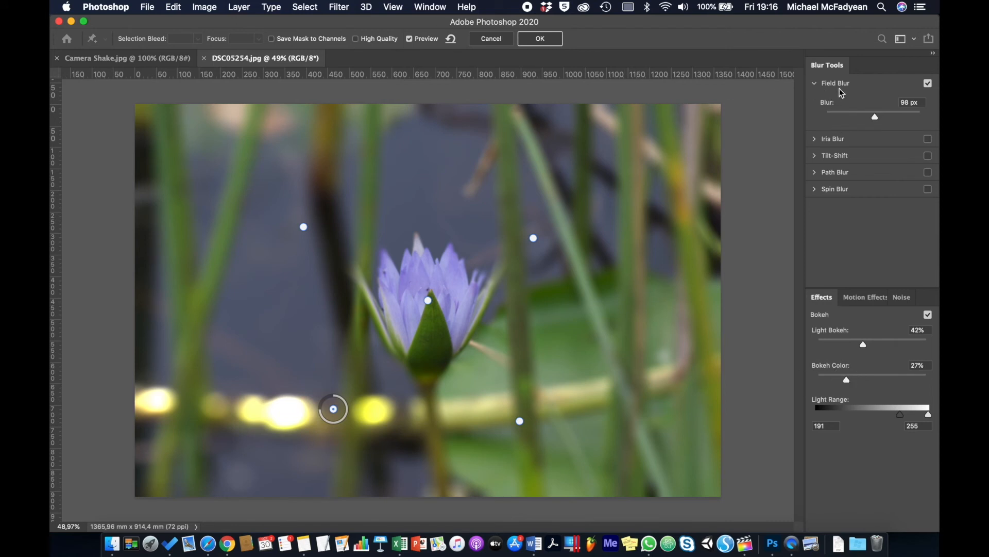
# Turn off Field Blur and enable Iris Blur on the flower instead
pyautogui.click(929, 83)
pyautogui.click(814, 82)
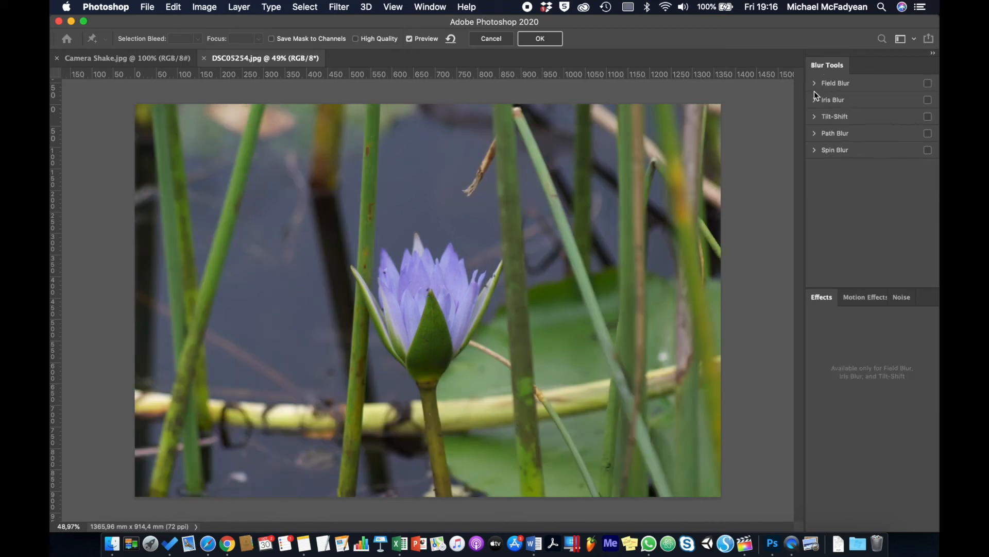
pyautogui.click(814, 101)
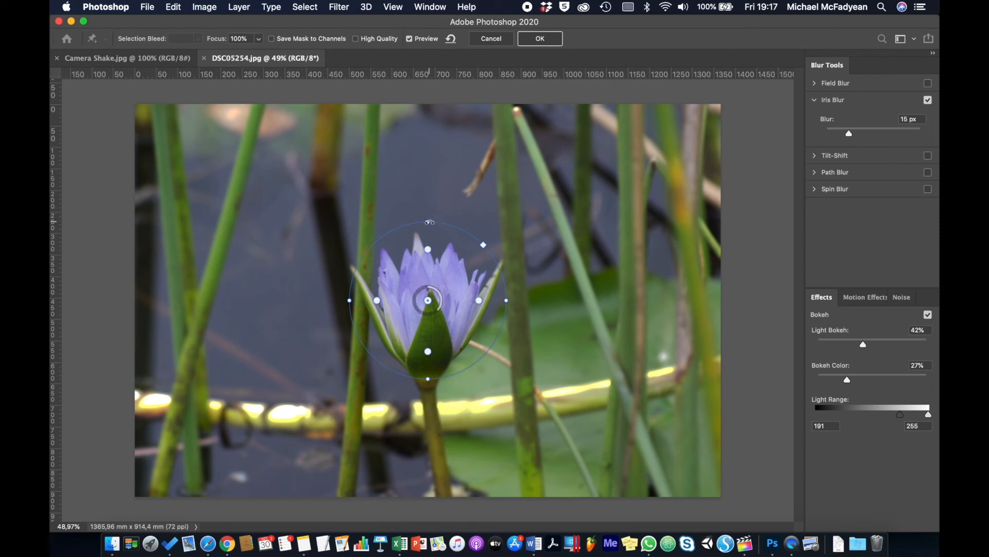
# Set the Iris Blur to 67 px, move its pin down to the flower's base and enlarge the ellipse around the whole flower
pyautogui.moveTo(441, 314); pyautogui.dragTo(417, 308)
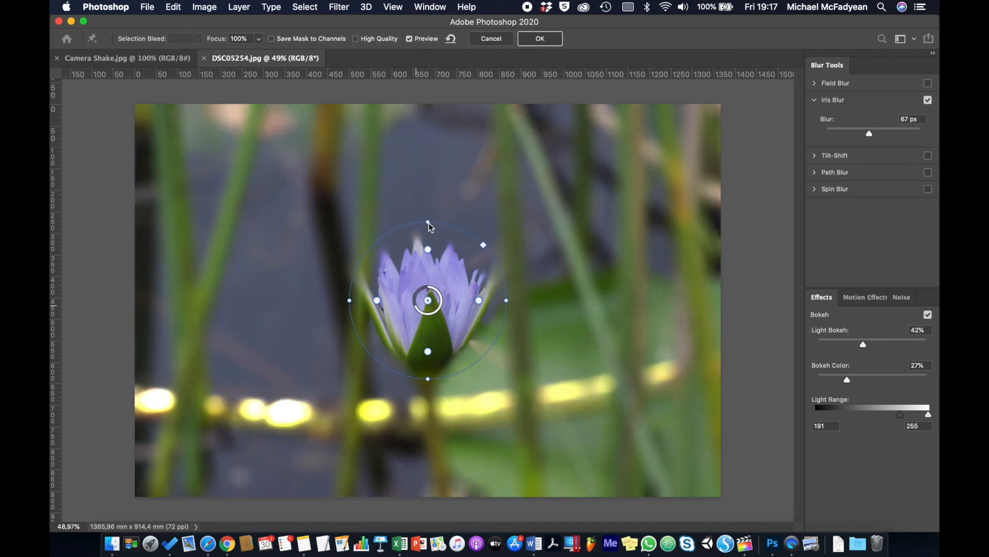
pyautogui.moveTo(429, 223); pyautogui.dragTo(422, 179)
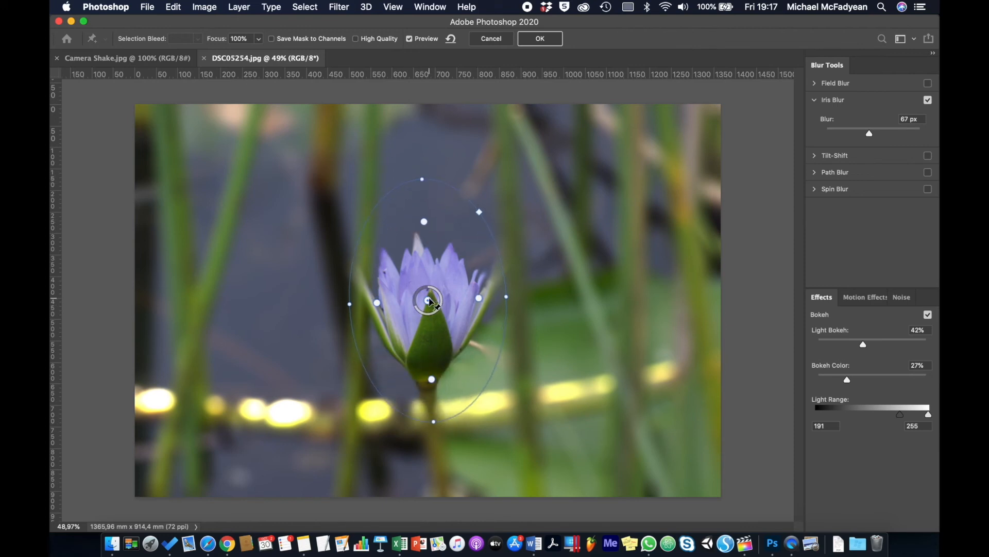
pyautogui.moveTo(431, 303); pyautogui.dragTo(434, 354)
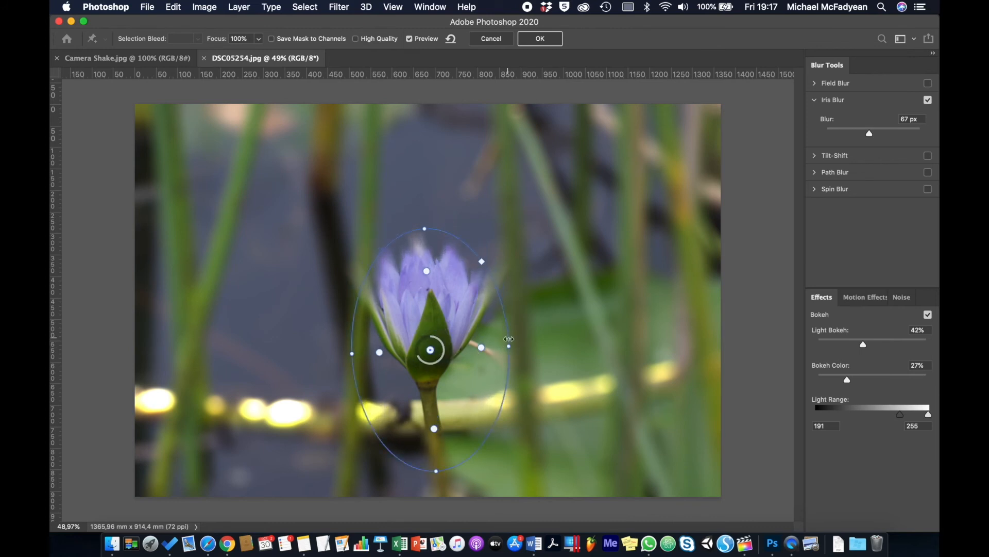
pyautogui.moveTo(509, 339); pyautogui.dragTo(542, 344)
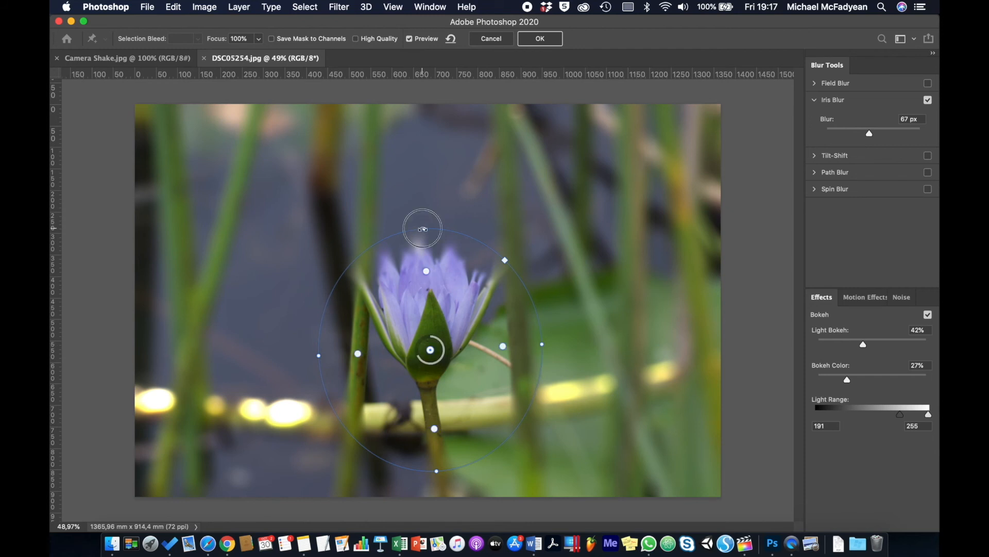
pyautogui.moveTo(423, 228); pyautogui.dragTo(412, 193)
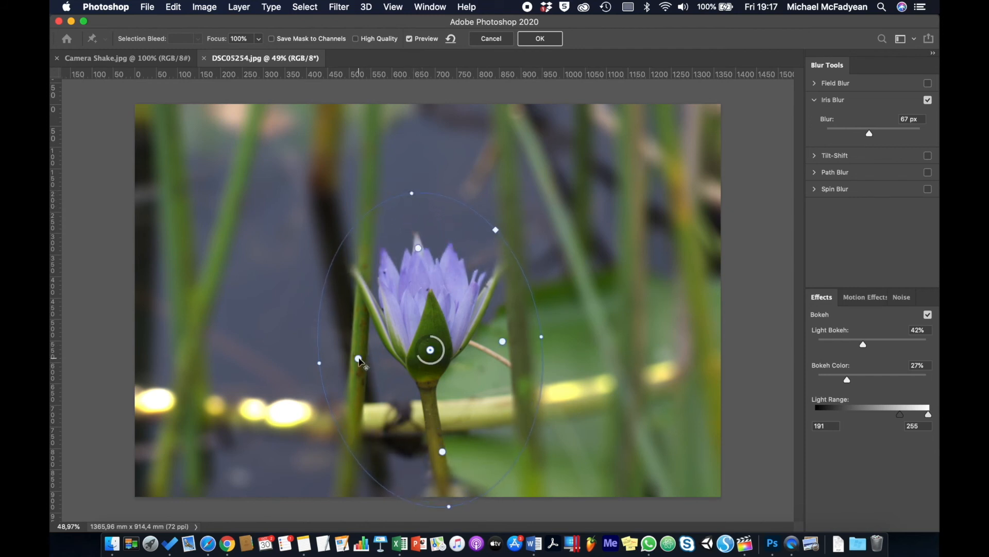
# Pull the iris blur's inner feather points inward, make its outline slightly squarer and nudge the pin to the right
pyautogui.moveTo(359, 358)
pyautogui.mouseDown()
pyautogui.moveTo(375, 357)
pyautogui.moveTo(351, 361)
pyautogui.moveTo(382, 358)
pyautogui.moveTo(328, 370)
pyautogui.moveTo(379, 369)
pyautogui.moveTo(368, 368)
pyautogui.mouseUp()
pyautogui.moveTo(496, 230)
pyautogui.mouseDown()
pyautogui.moveTo(510, 204)
pyautogui.moveTo(499, 231)
pyautogui.mouseUp()
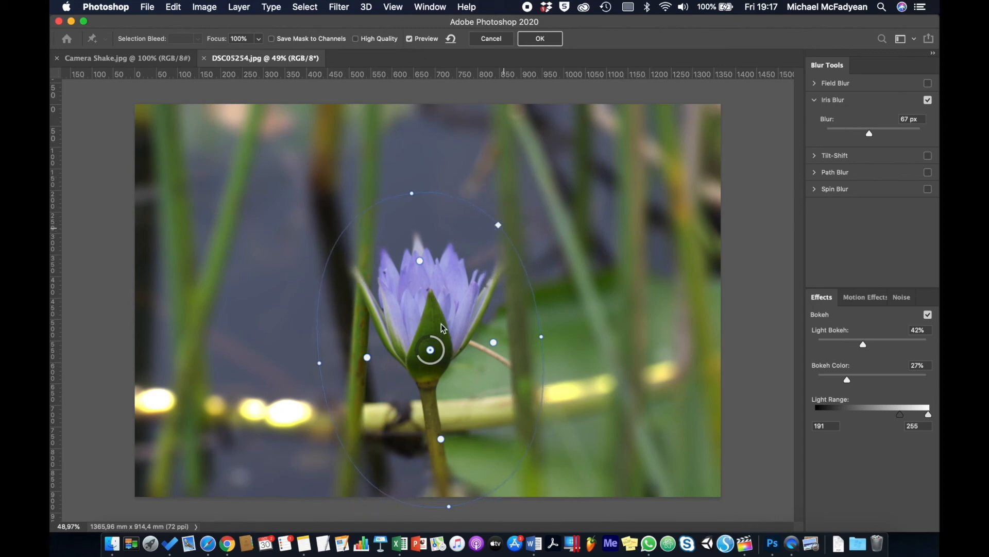
pyautogui.moveTo(435, 350); pyautogui.dragTo(438, 353)
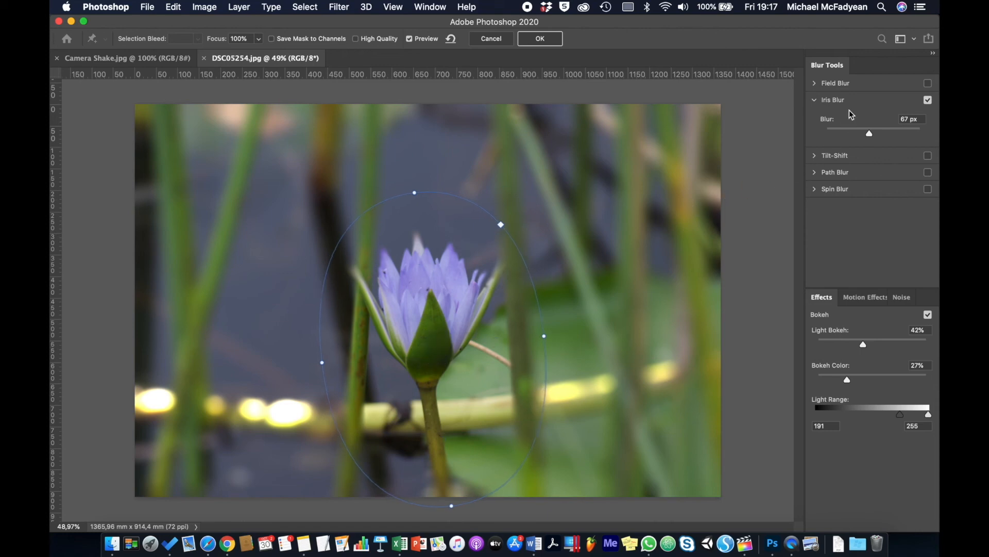
# Replace Iris Blur with Tilt-Shift, placing the lower focus line at the flower's base and the lower feather line across its stem
pyautogui.click(929, 100)
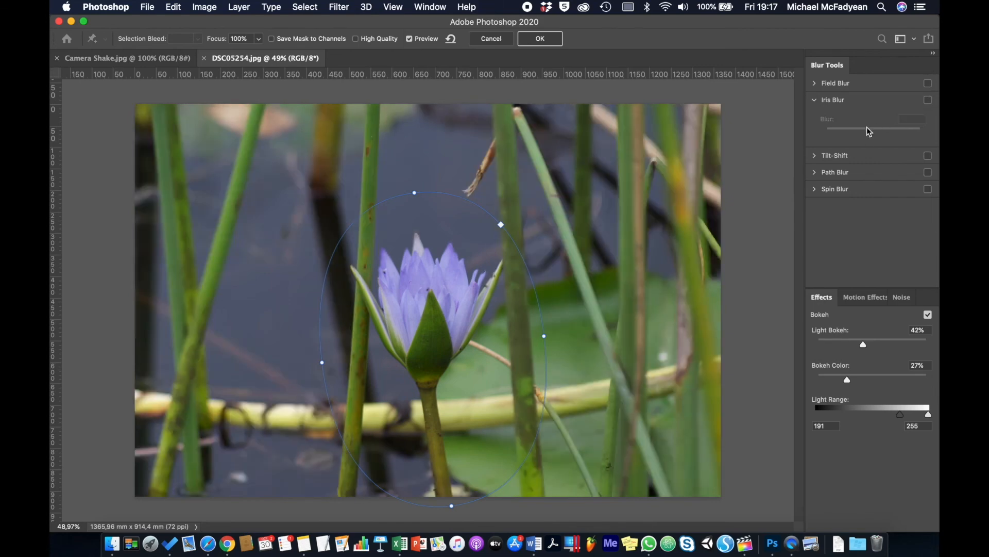
pyautogui.click(814, 155)
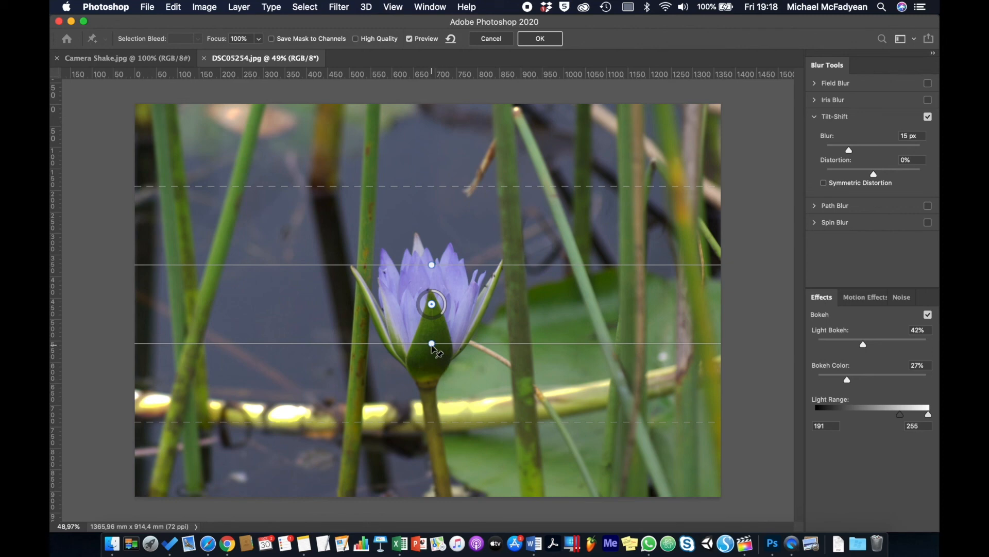
pyautogui.moveTo(435, 349); pyautogui.dragTo(435, 353)
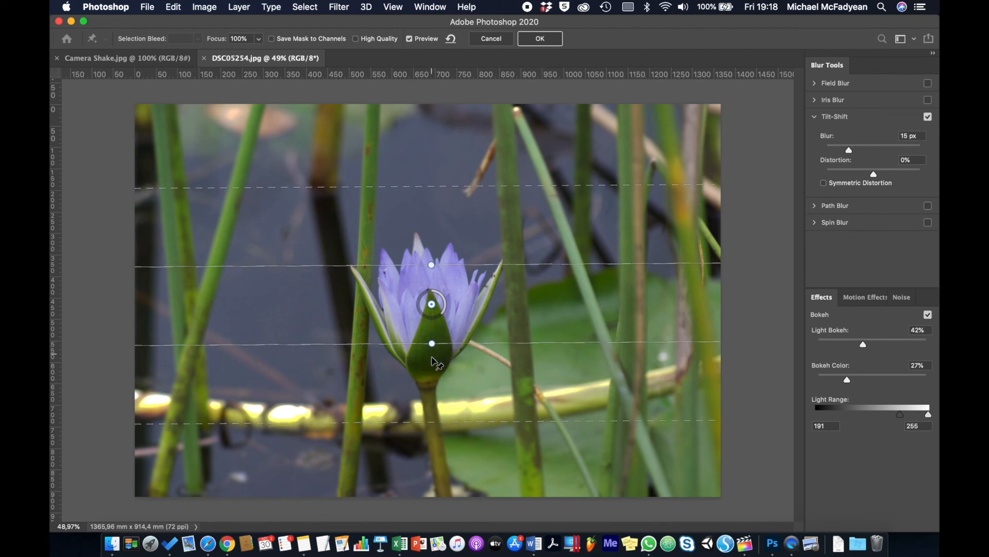
pyautogui.moveTo(432, 424)
pyautogui.mouseDown()
pyautogui.moveTo(434, 455)
pyautogui.moveTo(428, 407)
pyautogui.mouseUp()
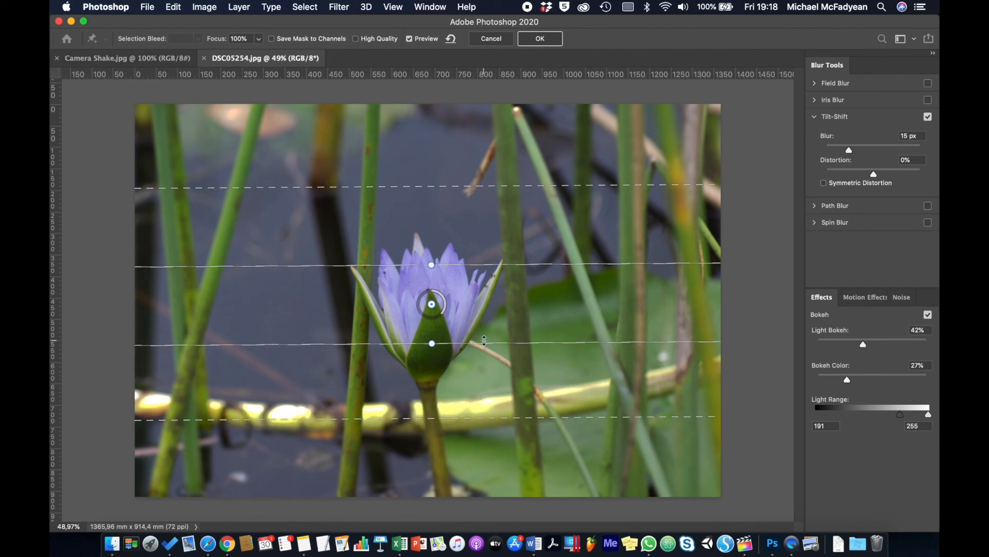
pyautogui.moveTo(485, 347); pyautogui.dragTo(487, 377)
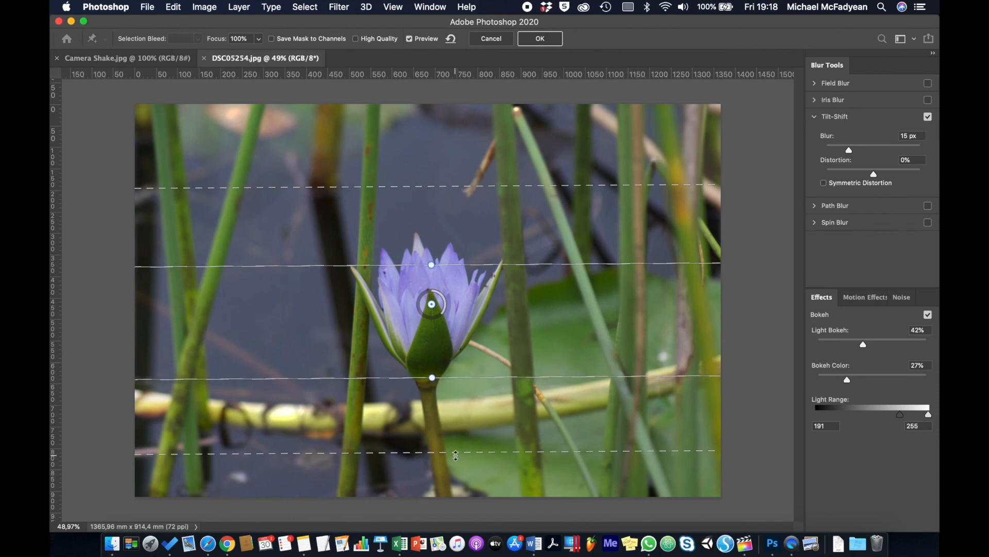
pyautogui.moveTo(456, 455)
pyautogui.mouseDown()
pyautogui.moveTo(456, 481)
pyautogui.moveTo(456, 472)
pyautogui.mouseUp()
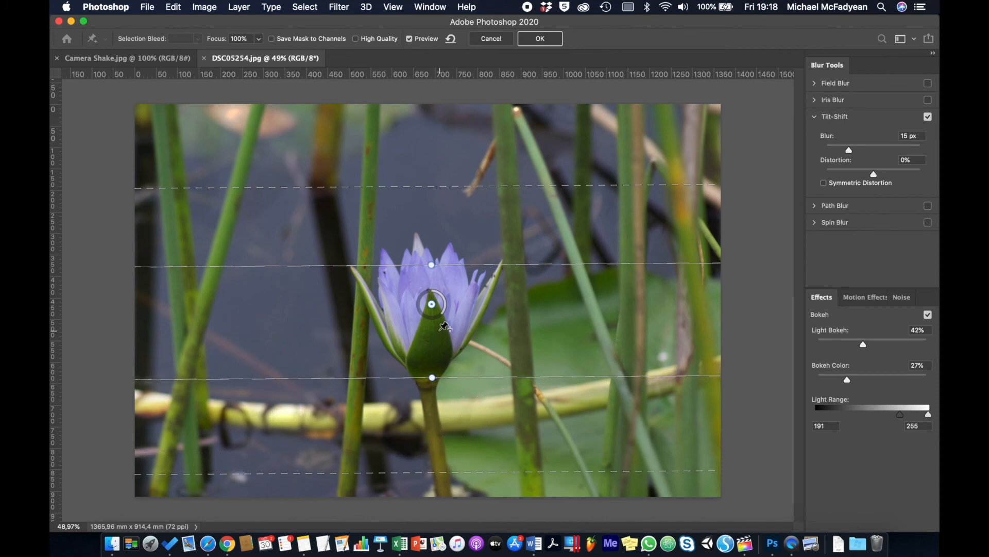
# Set the Tilt-Shift blur to 107 px and fit the focus lines between the petal tips and the flower's green base
pyautogui.moveTo(446, 309); pyautogui.dragTo(424, 312)
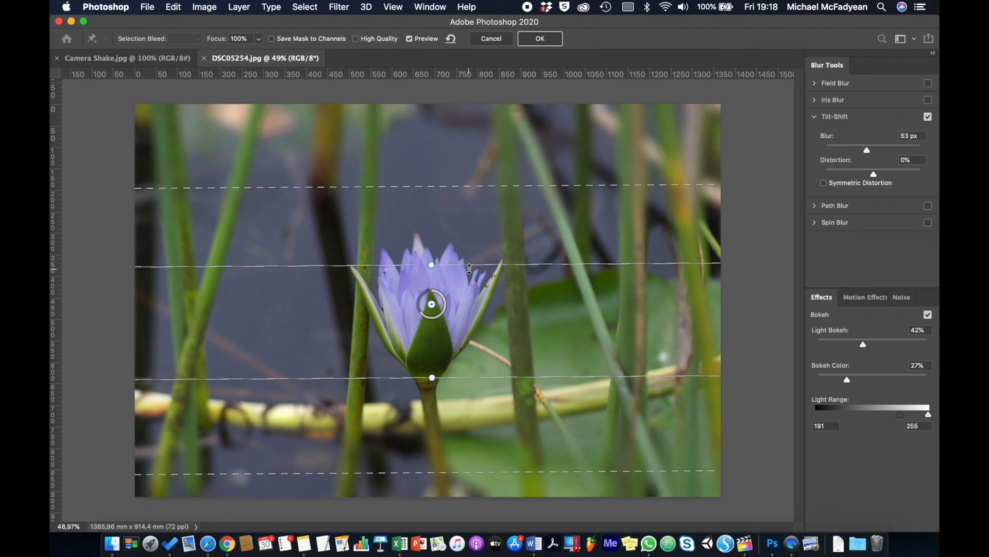
pyautogui.moveTo(474, 265); pyautogui.dragTo(463, 223)
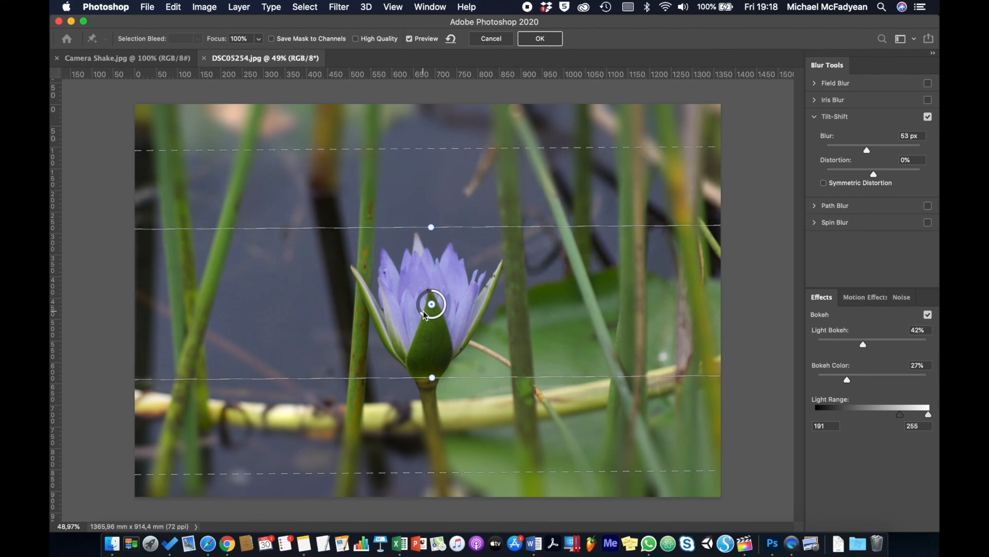
pyautogui.moveTo(427, 311); pyautogui.dragTo(422, 305)
pyautogui.moveTo(455, 256); pyautogui.dragTo(465, 236)
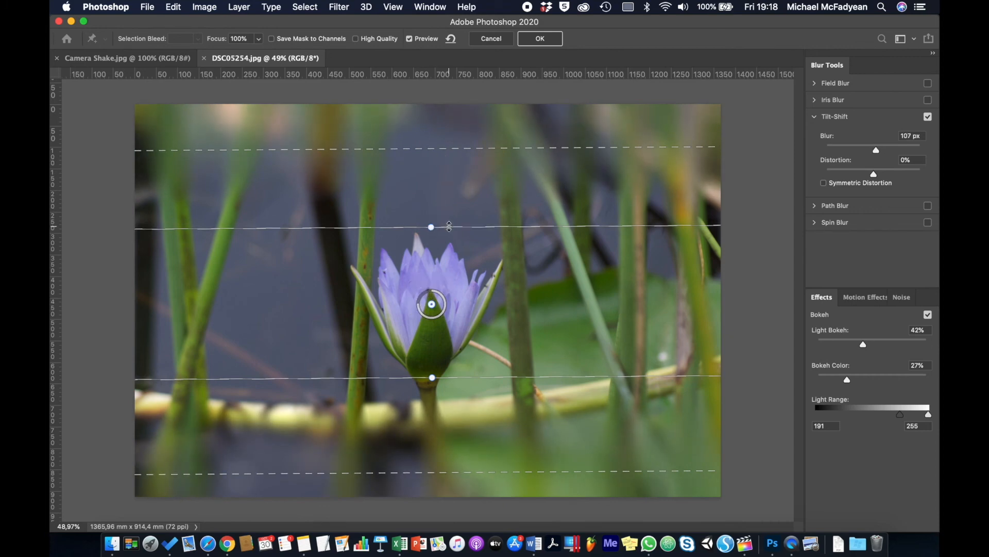
pyautogui.moveTo(448, 227); pyautogui.dragTo(450, 240)
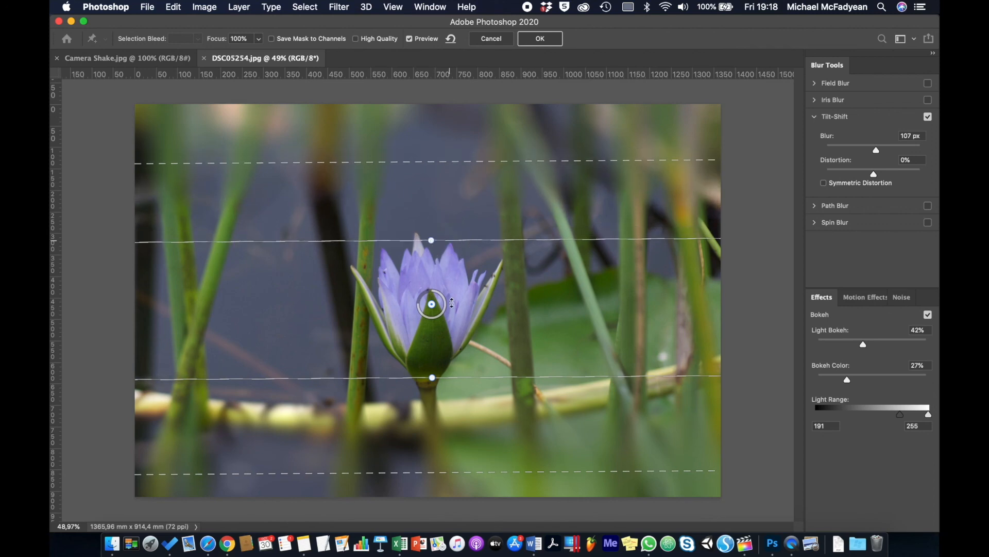
pyautogui.moveTo(466, 379); pyautogui.dragTo(466, 356)
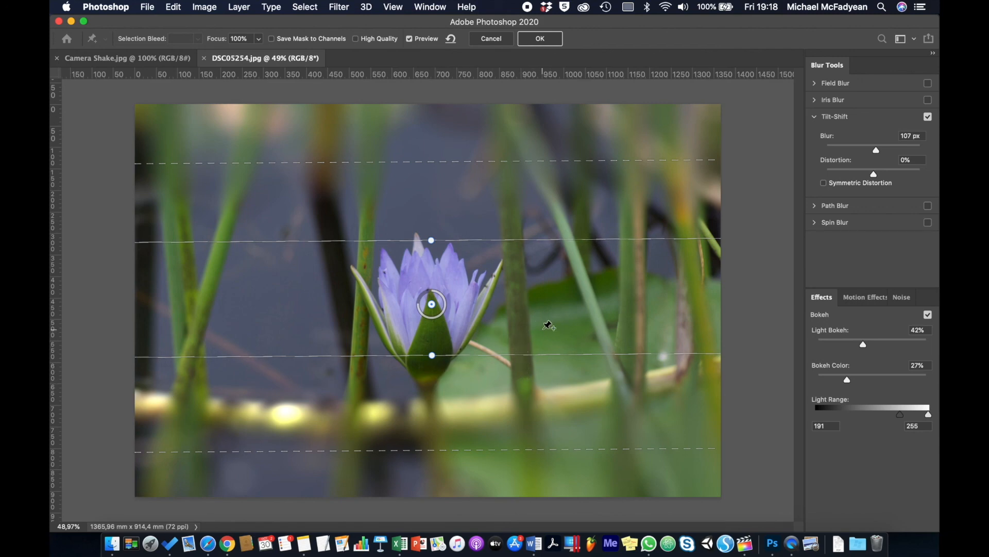
# Turn off Tilt-Shift and enable Spin Blur on the flower with a blur angle of 19°
pyautogui.click(928, 117)
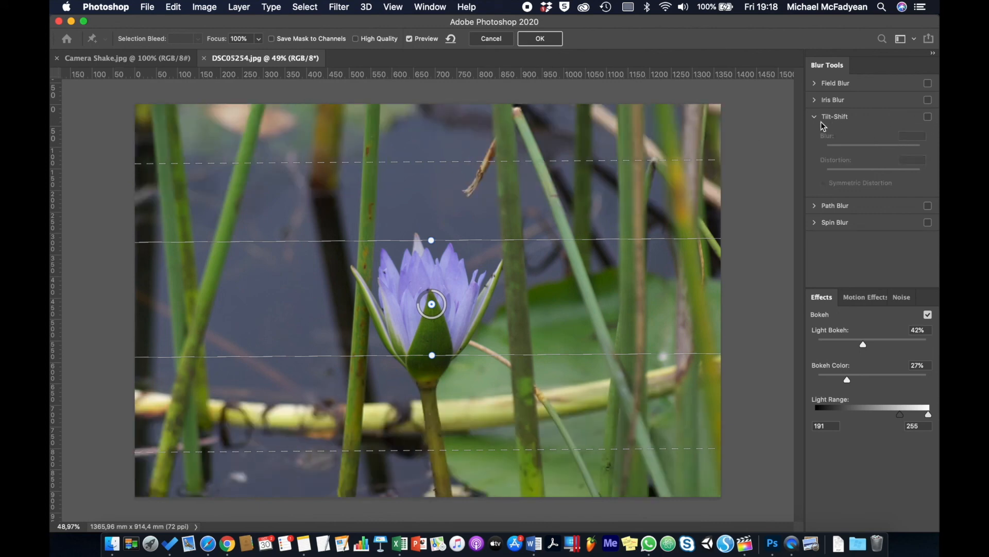
pyautogui.click(815, 117)
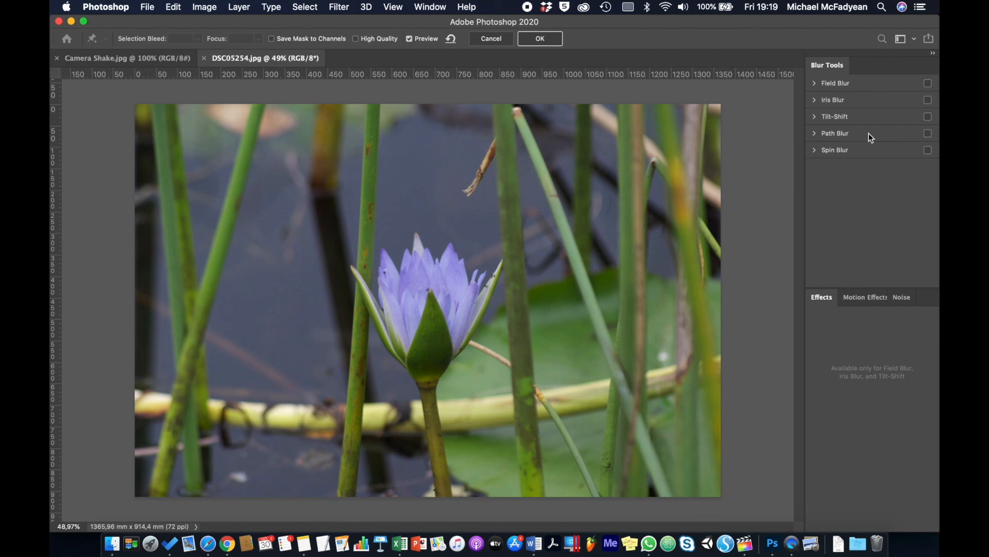
pyautogui.click(831, 151)
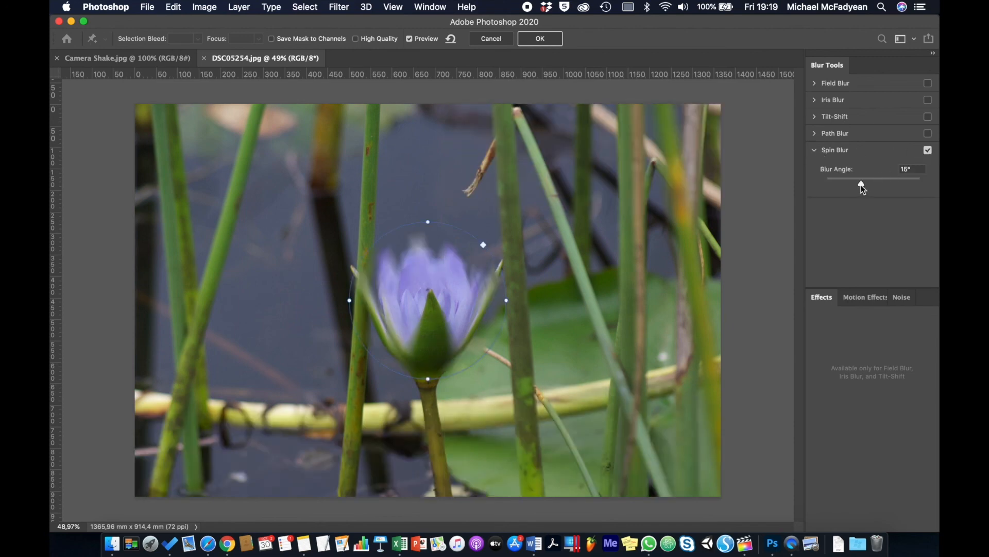
pyautogui.moveTo(872, 184); pyautogui.dragTo(872, 185)
# Widen and heighten the spin blur ellipse to surround the flower, and cancel the Blur Gallery without applying it
pyautogui.moveTo(504, 300)
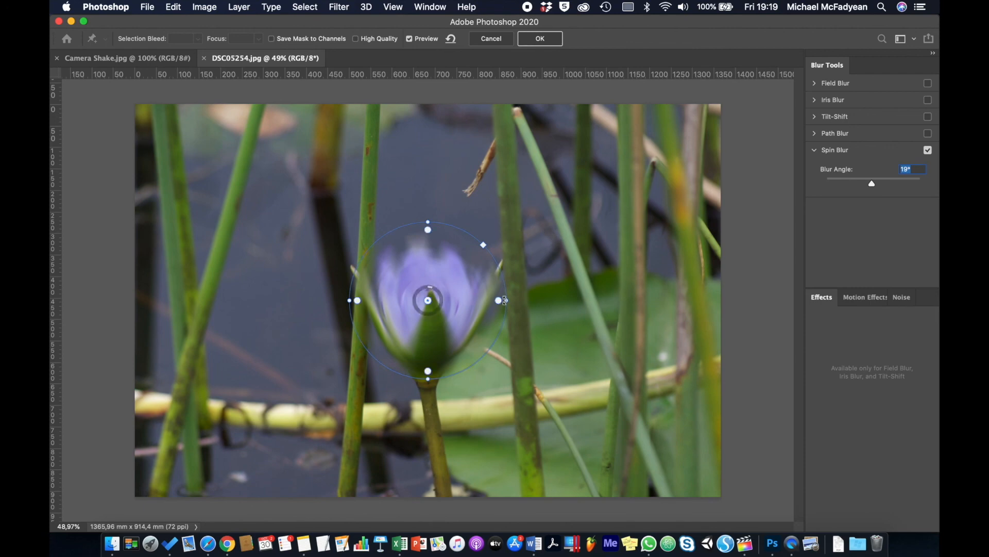
pyautogui.moveTo(507, 298); pyautogui.dragTo(559, 301)
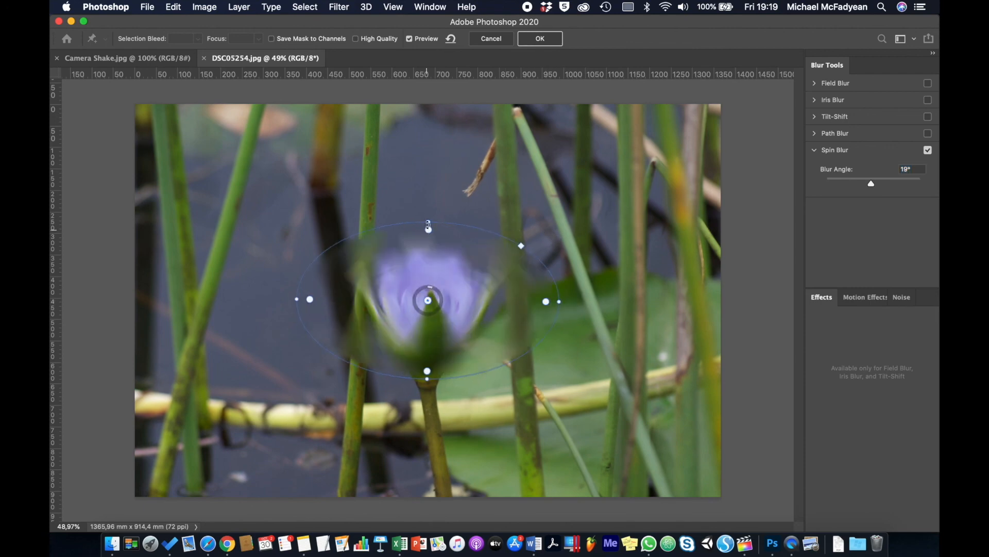
pyautogui.moveTo(428, 222); pyautogui.dragTo(425, 176)
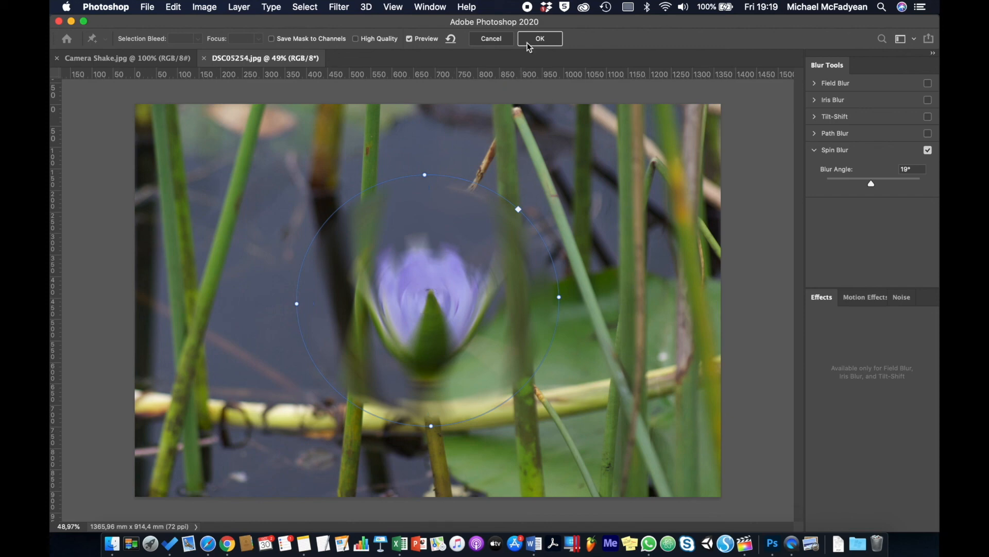
pyautogui.click(505, 44)
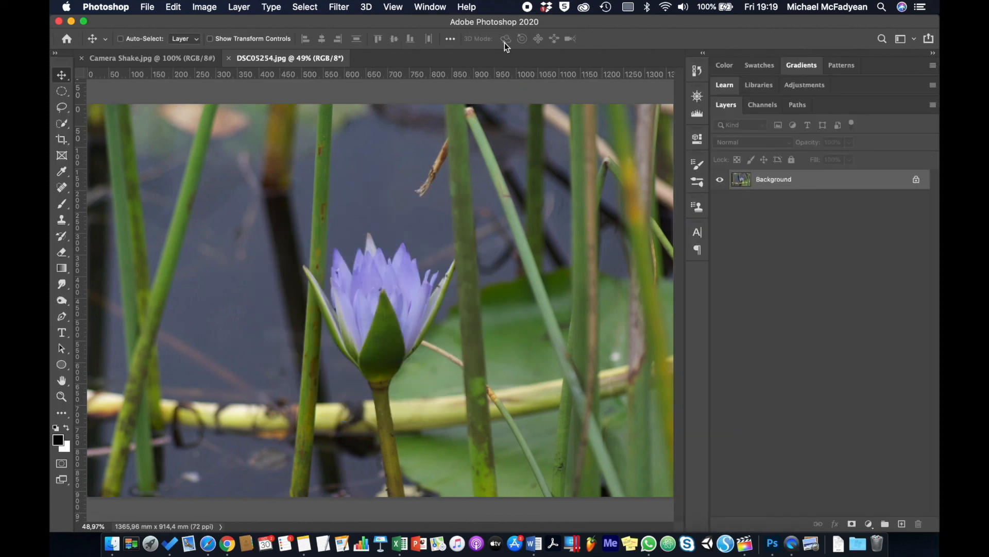
# Try a Gaussian Blur with a radius of 8,6 pixels on the water lily photo and cancel it
pyautogui.click(349, 7)
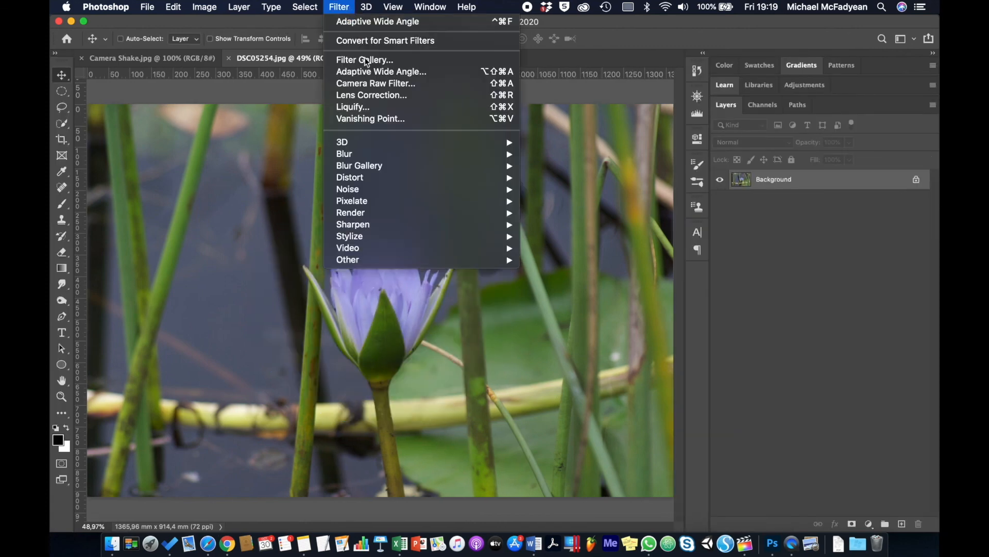
pyautogui.moveTo(390, 150)
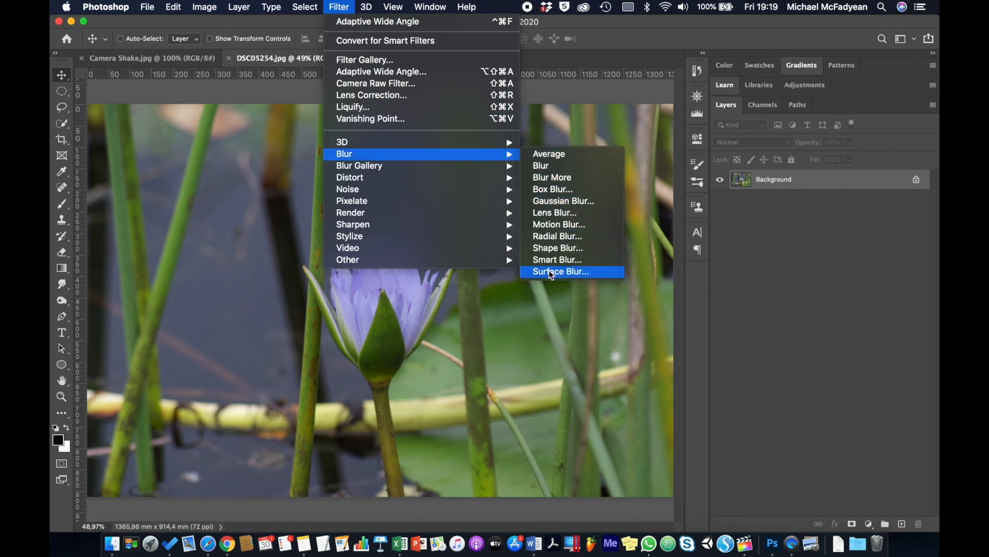
pyautogui.click(574, 202)
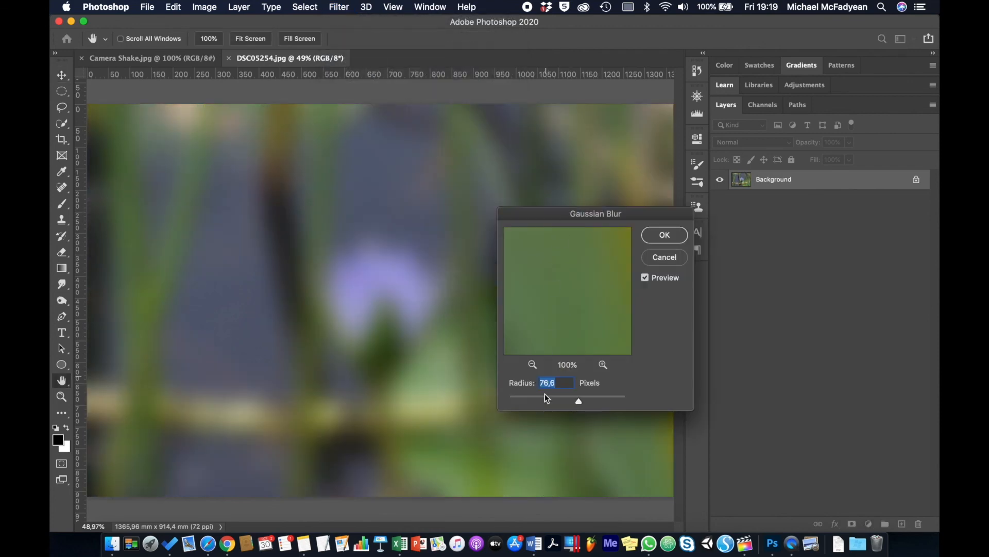
pyautogui.moveTo(551, 396)
pyautogui.mouseDown()
pyautogui.moveTo(529, 396)
pyautogui.moveTo(551, 400)
pyautogui.mouseUp()
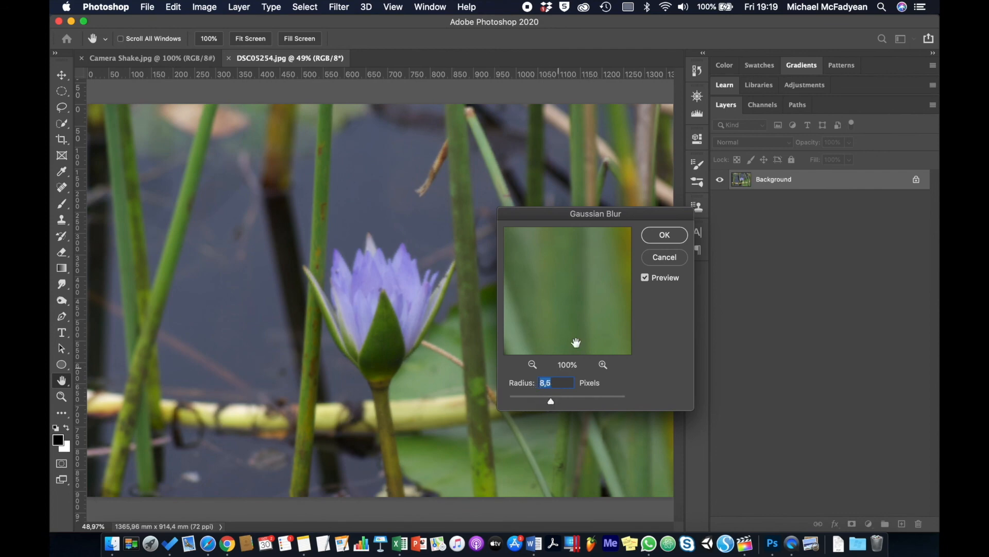
pyautogui.click(657, 258)
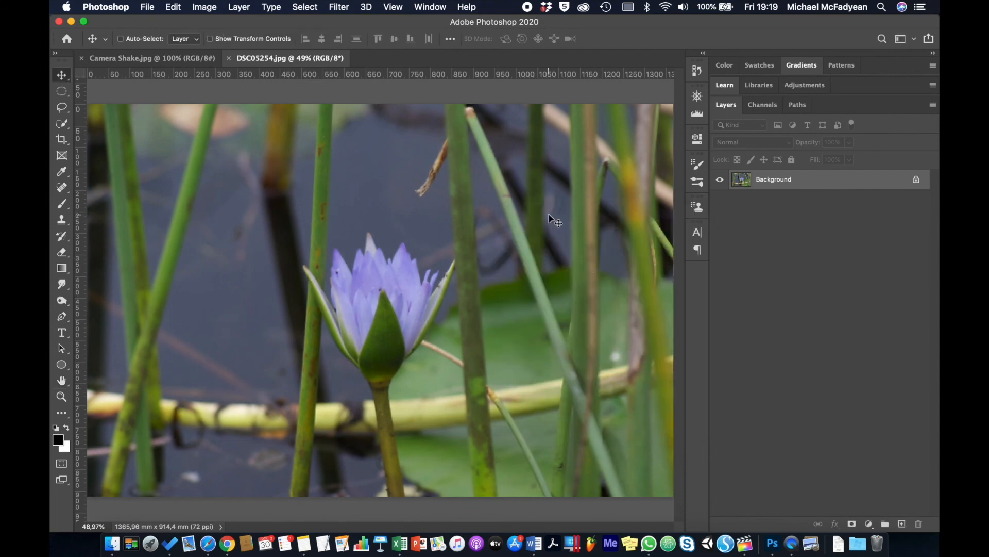